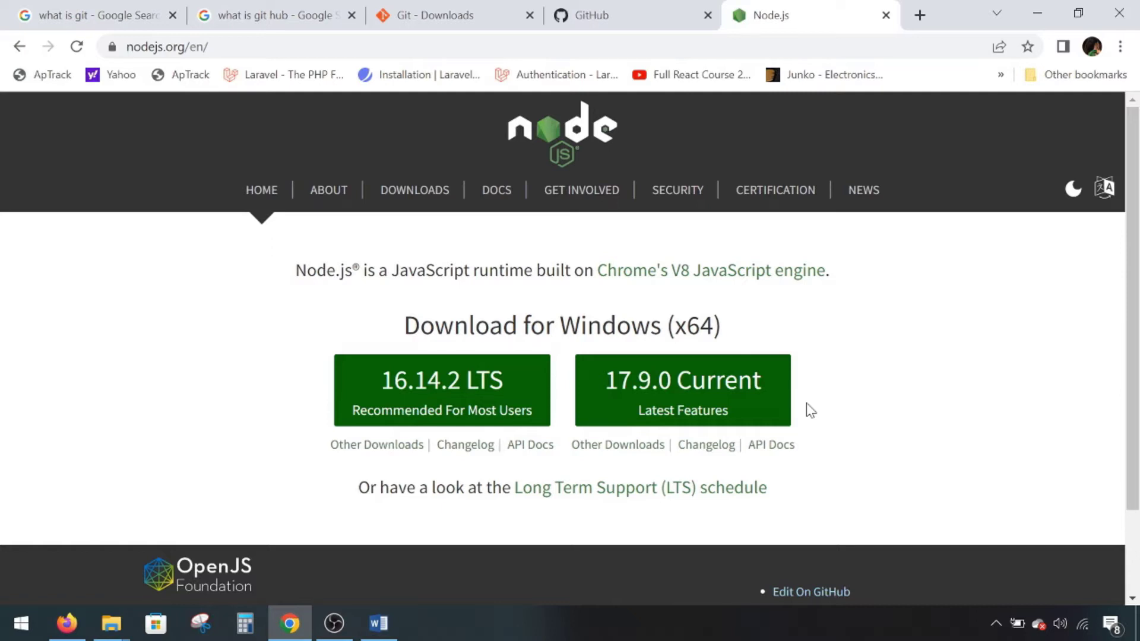
- Switch Chrome to the 'what is git hub' Google search results tab
left_click(252, 7)
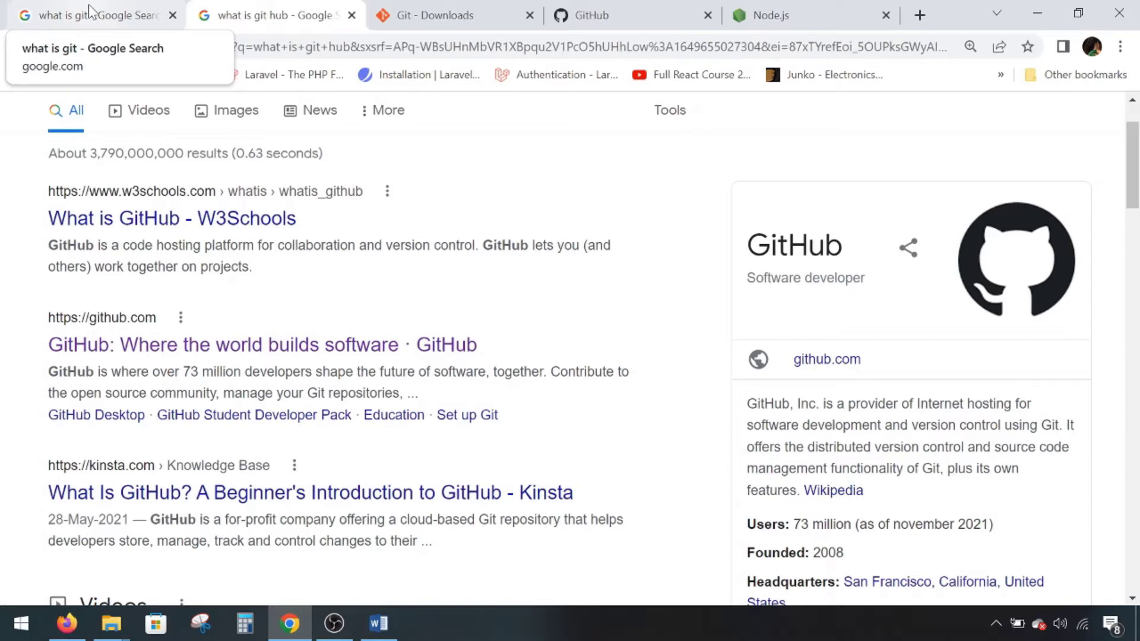
- Show the git-scm.com Git Downloads page offering release 2.35.1 for Windows
left_click(373, 15)
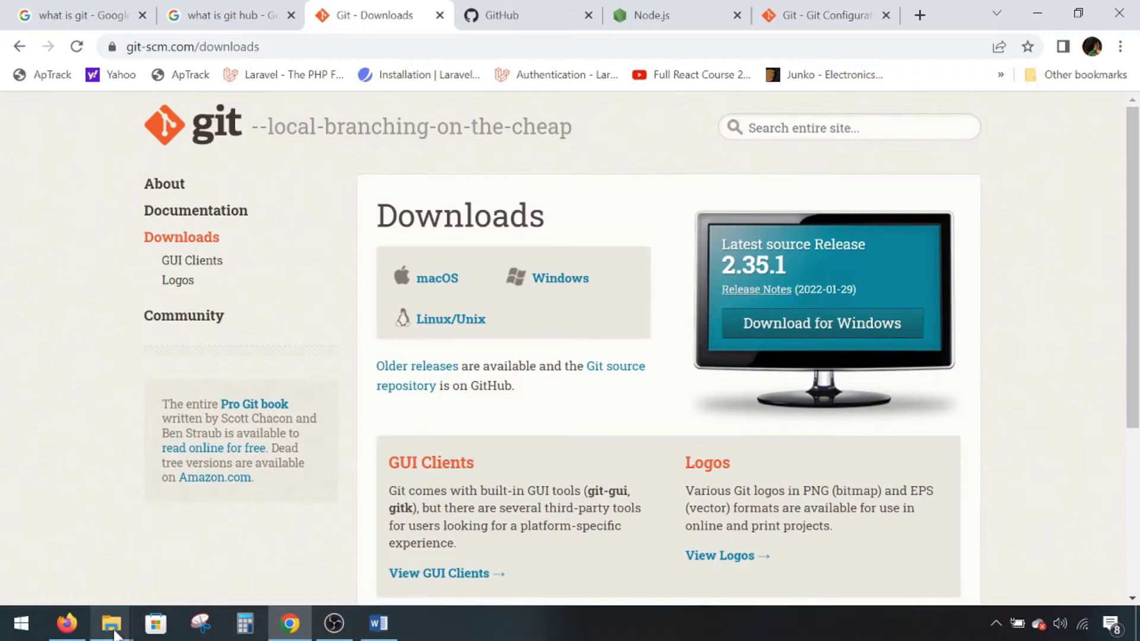
- Launch the Git-2.35.1.2-64-bit installer, keeping the default location, components, Start Menu folder and editor
mouse_move(111, 623)
left_click(285, 552)
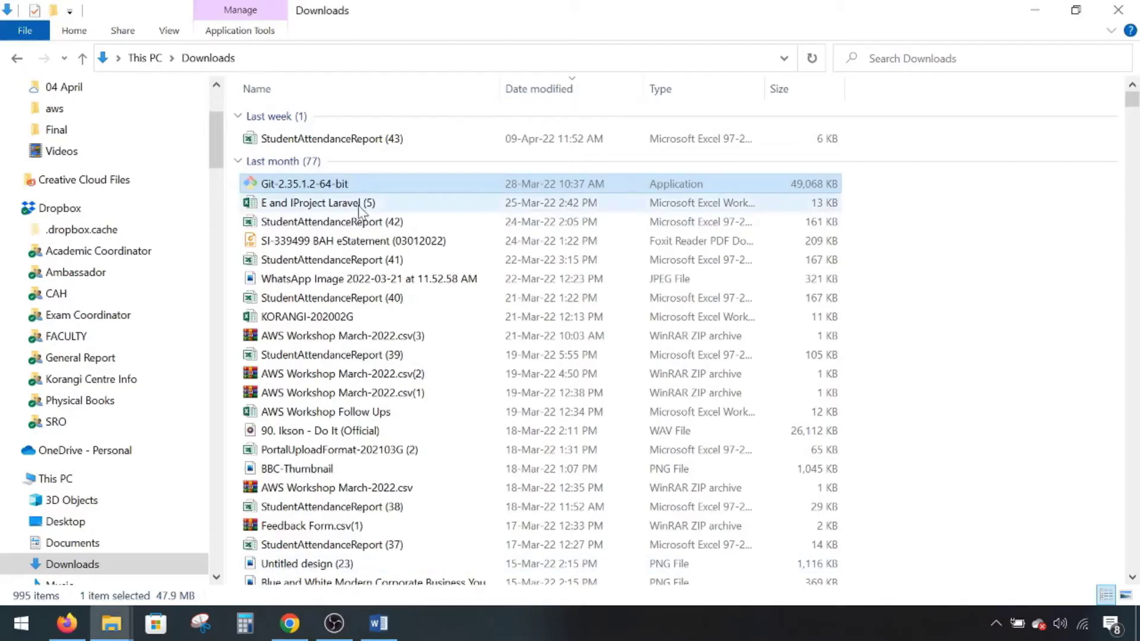
double_click(337, 185)
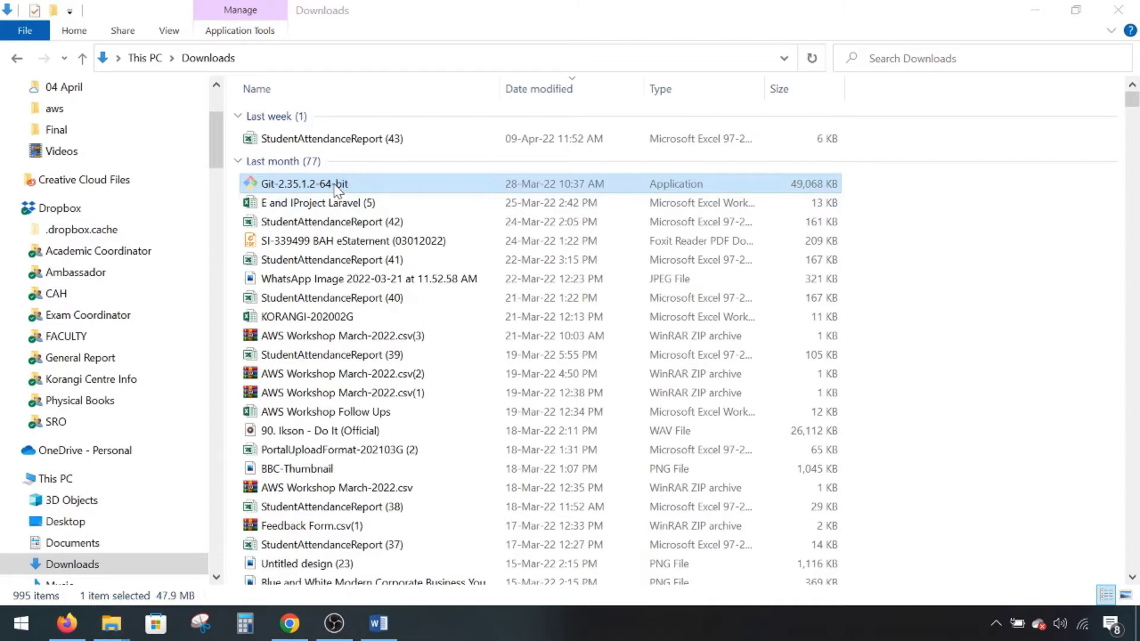
left_click(671, 452)
left_click(666, 453)
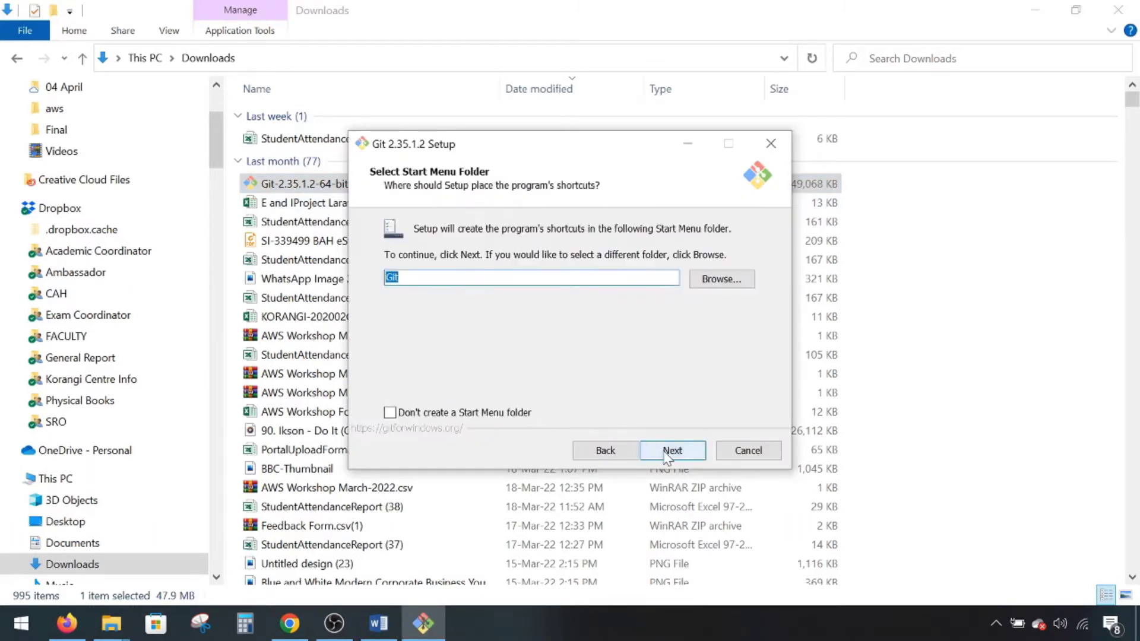
left_click(668, 454)
left_click(668, 454)
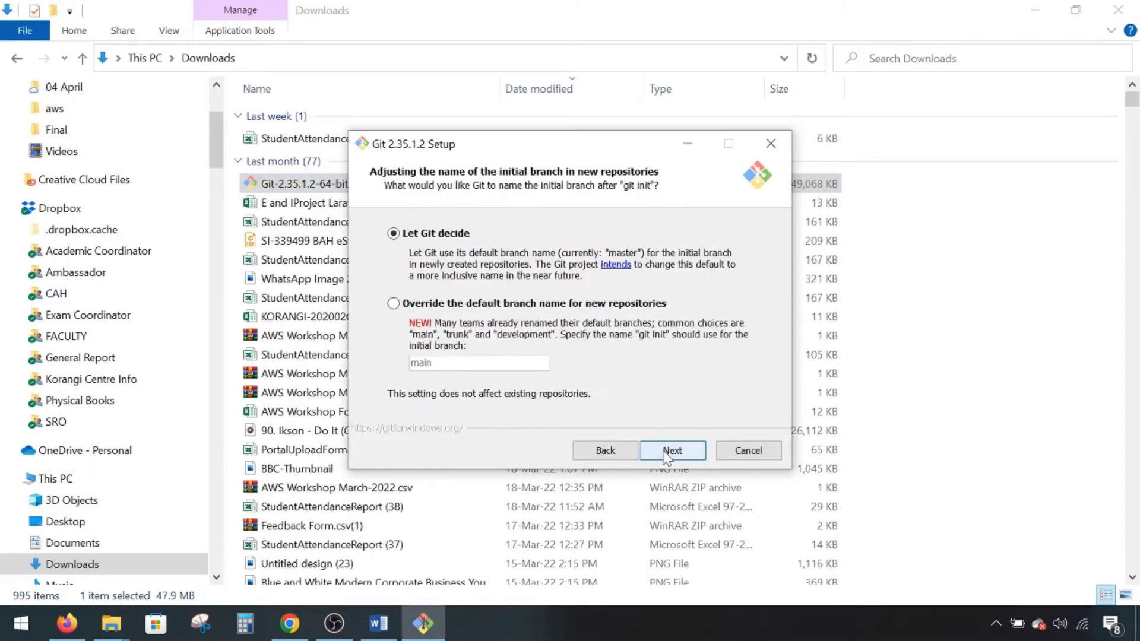
- Keep default branch, PATH, SSH, HTTPS, line-ending, terminal, pull and credential settings, then install
left_click(668, 454)
left_click(668, 454)
left_click(668, 454)
left_click(668, 454)
left_click(668, 454)
left_click(668, 454)
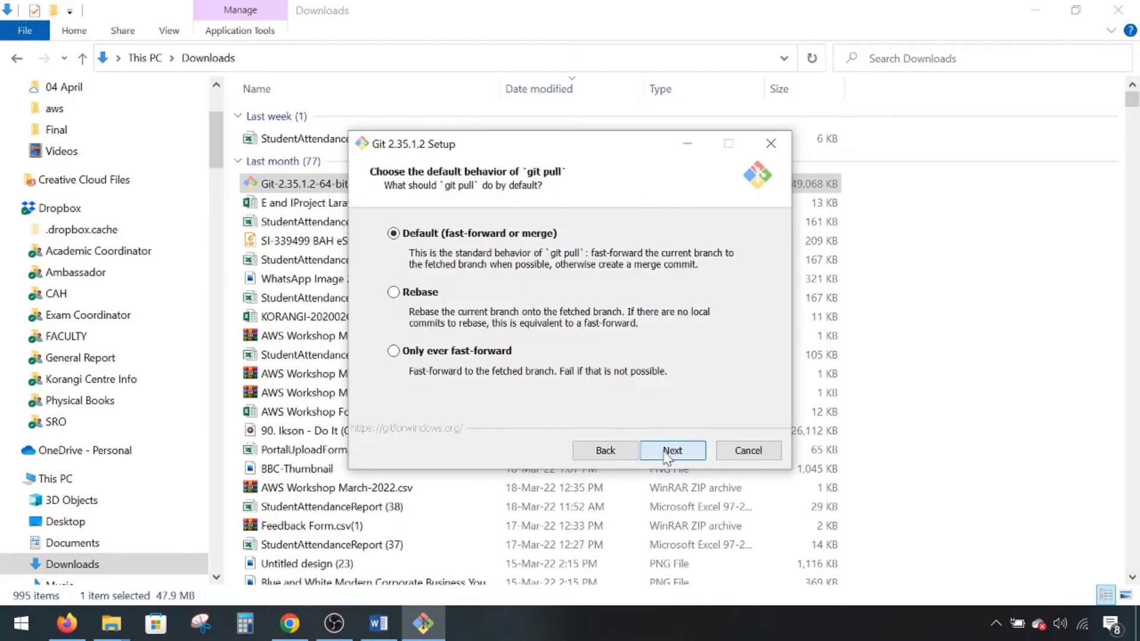
left_click(668, 454)
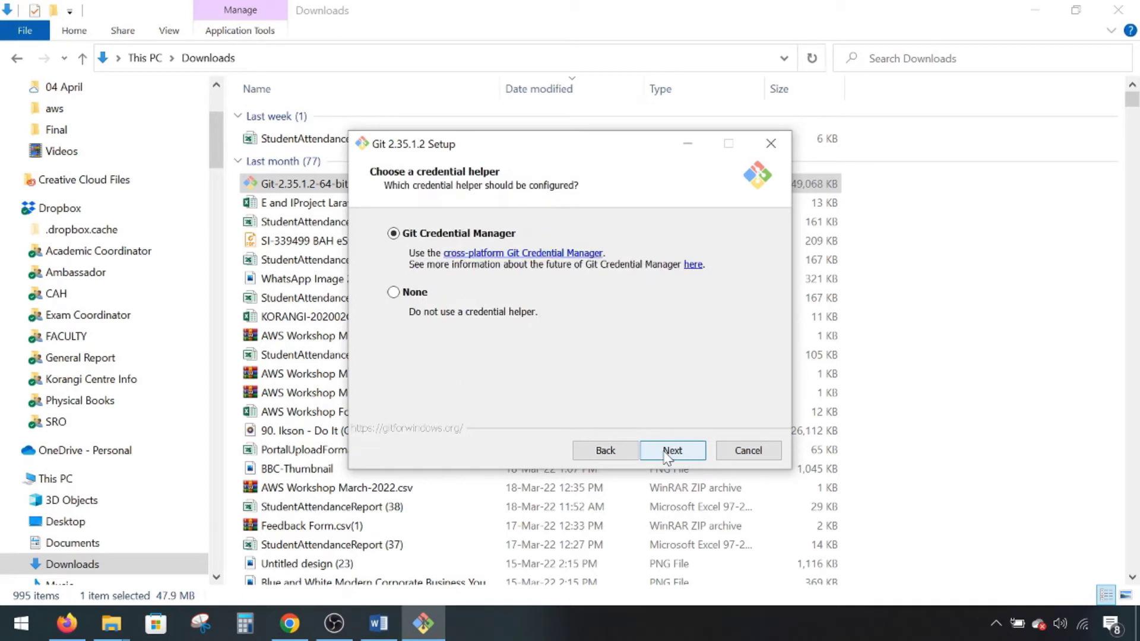
left_click(668, 454)
left_click(668, 454)
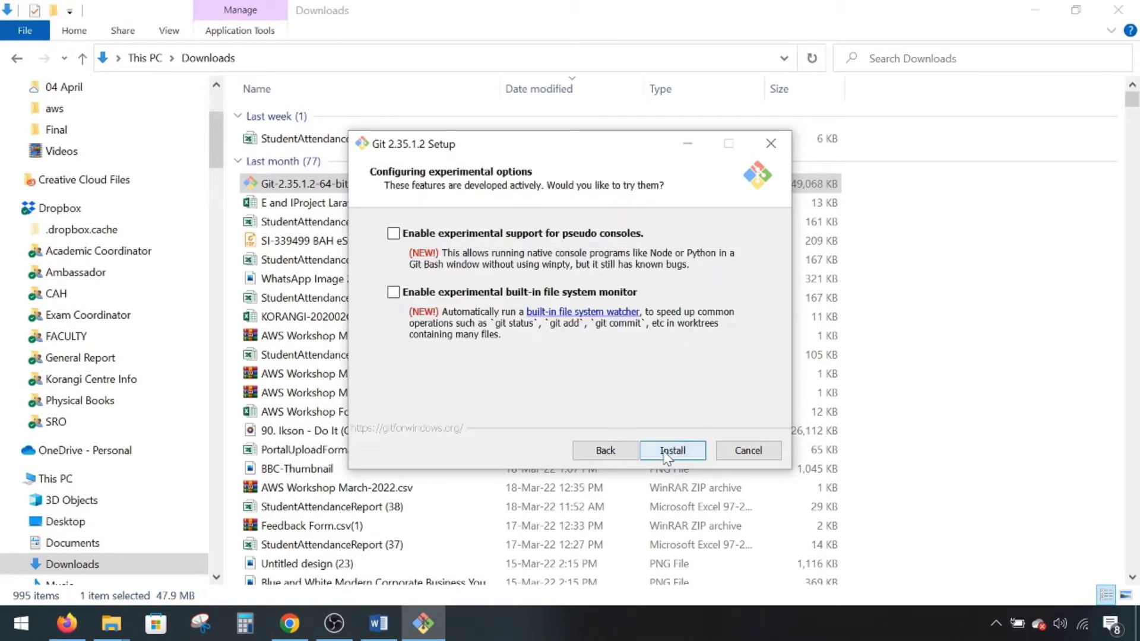
left_click(671, 451)
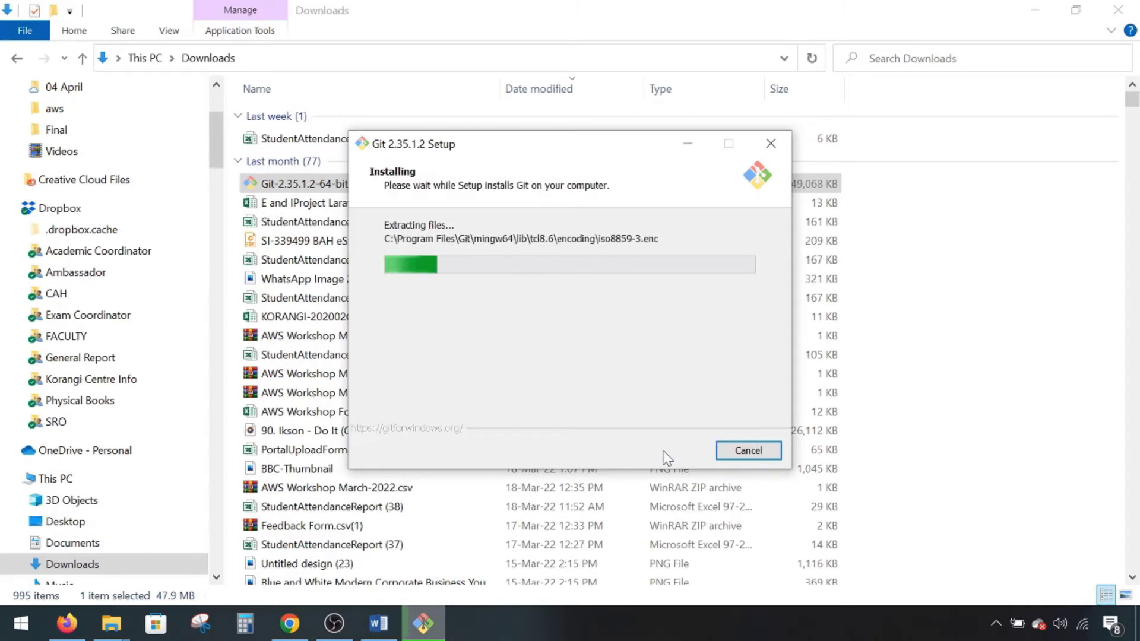
- Move the setup window aside while Git 2.35.1.2 finishes installing
left_click_drag(544, 148, 416, 156)
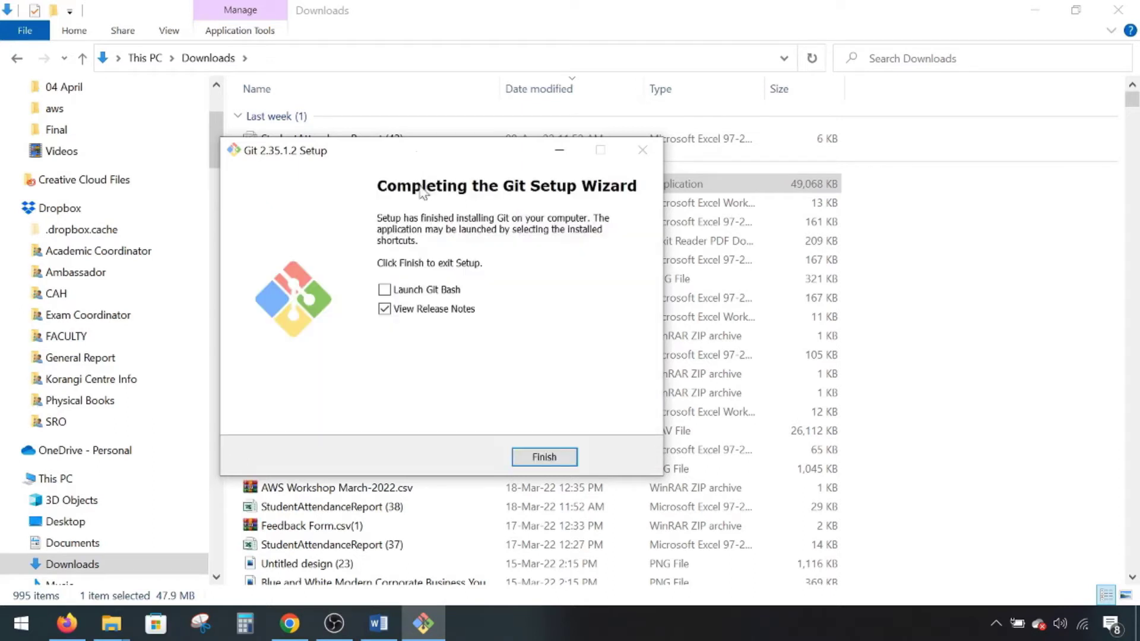
- Finish the Git setup wizard and return to the signed-in GitHub dashboard in Chrome
left_click(545, 458)
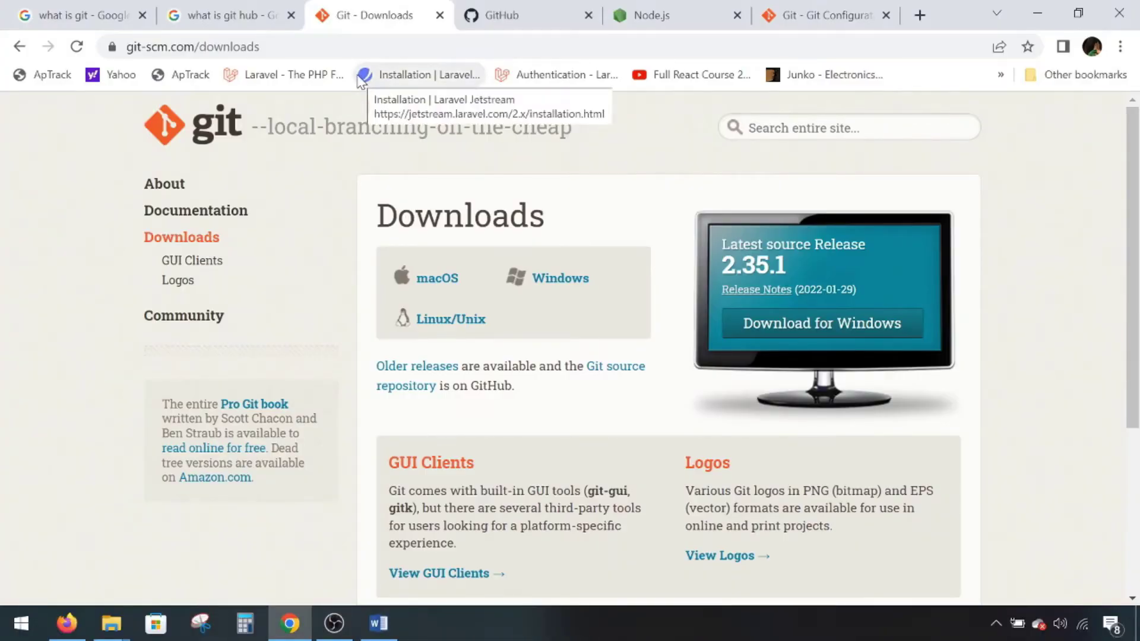
left_click(526, 14)
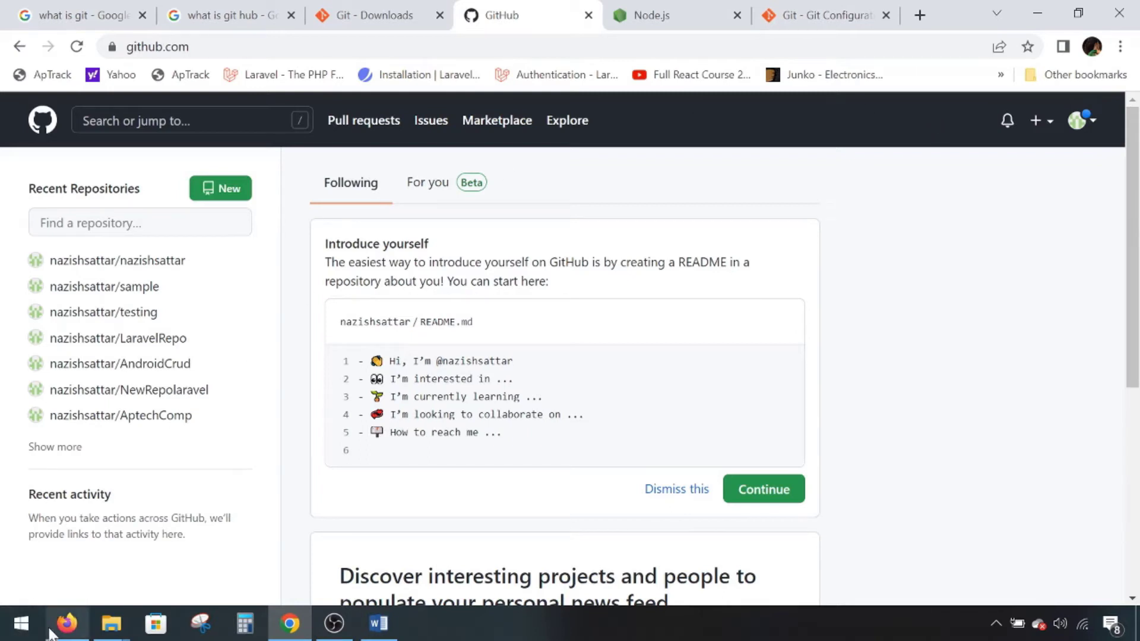
left_click(67, 624)
- Close Firefox's Git release notes tab and scroll through the heron index.html page
left_click(95, 20)
left_click(297, 20)
left_click(386, 19)
scroll(820, 440, "down", 20)
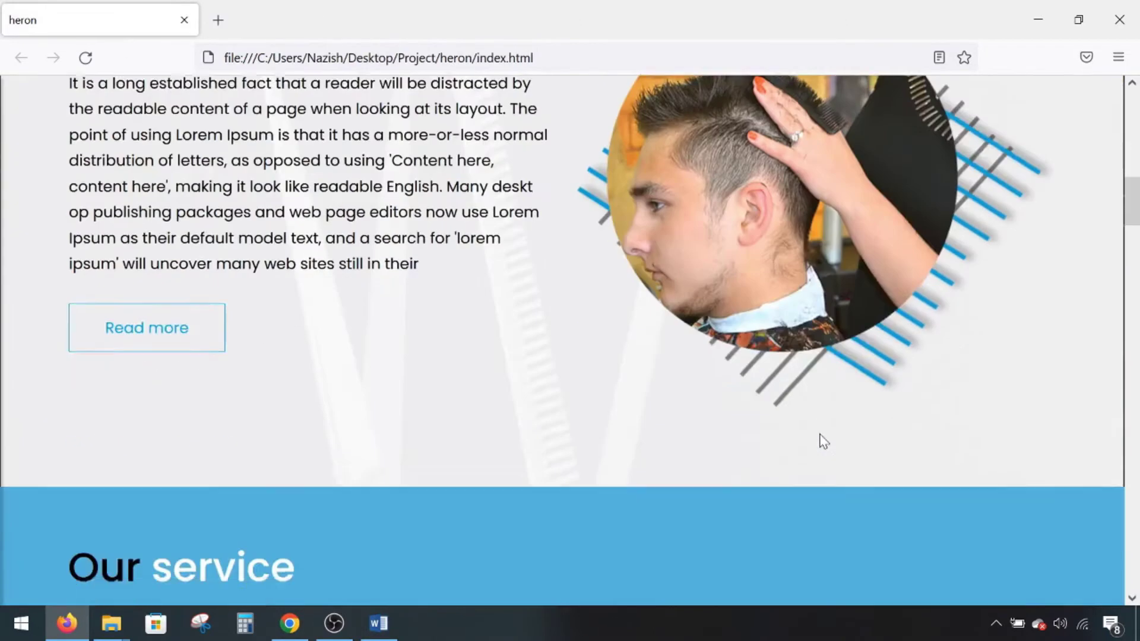
scroll(824, 441, "down", 20)
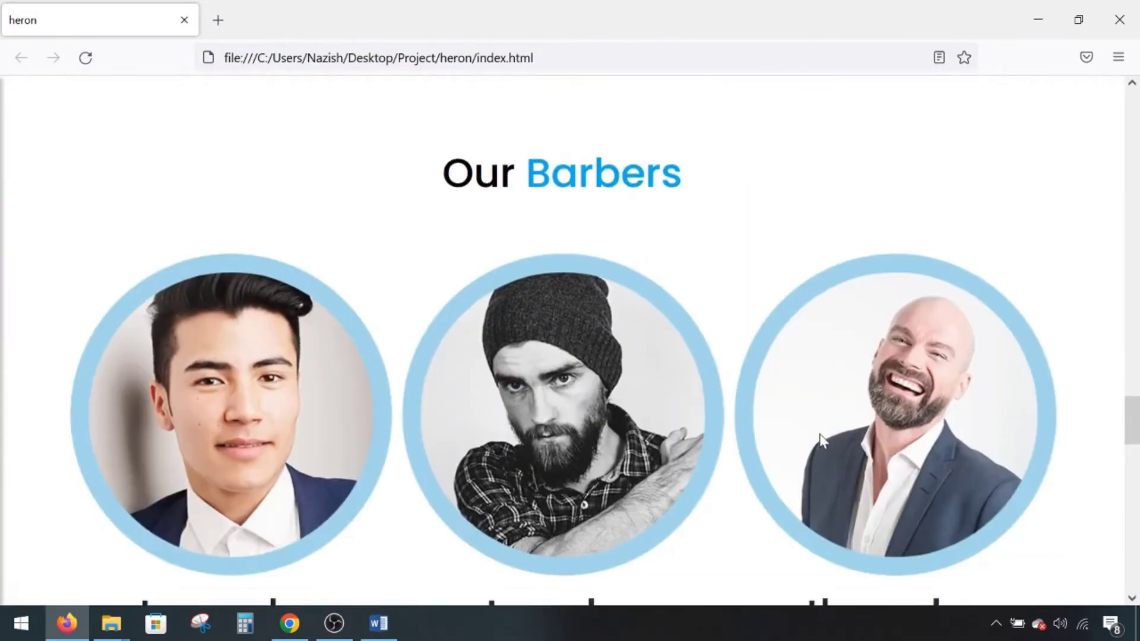
scroll(820, 435, "up", 20)
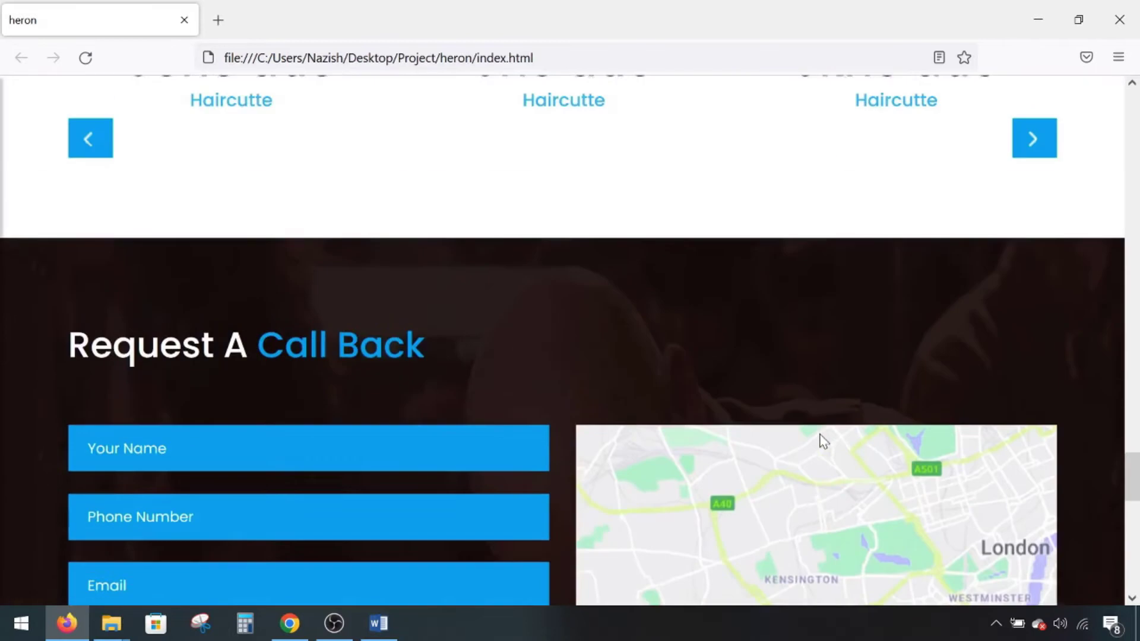
scroll(822, 440, "up", 10)
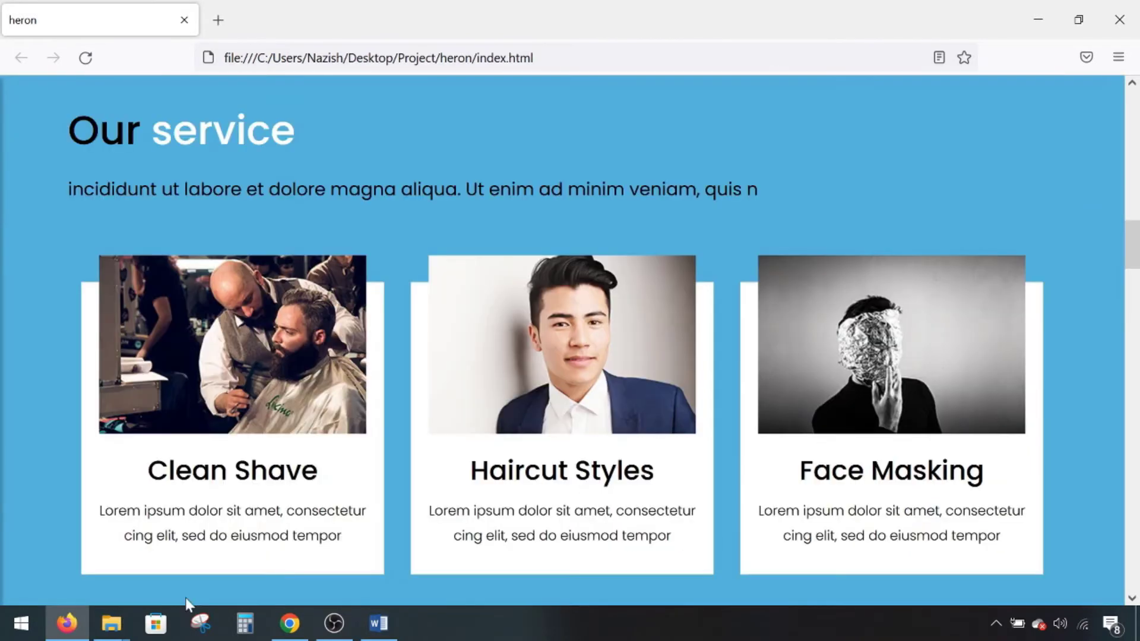
mouse_move(112, 623)
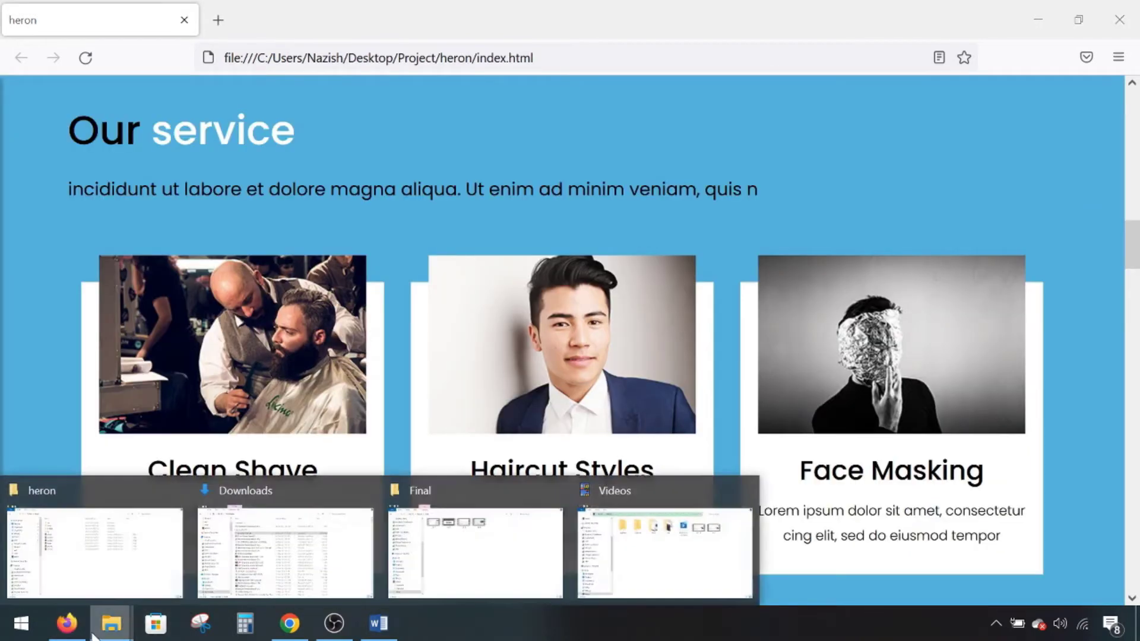
left_click(117, 581)
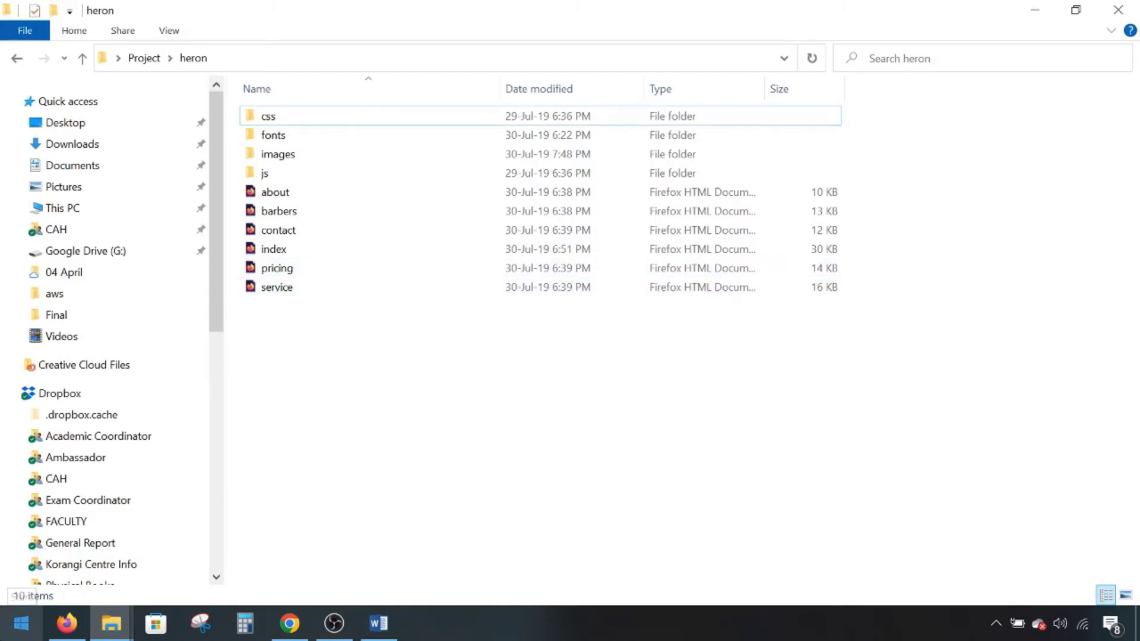
- Launch Git CMD from Start search, move it aside, and show git-scm's Git Configuration chapter
left_click(21, 624)
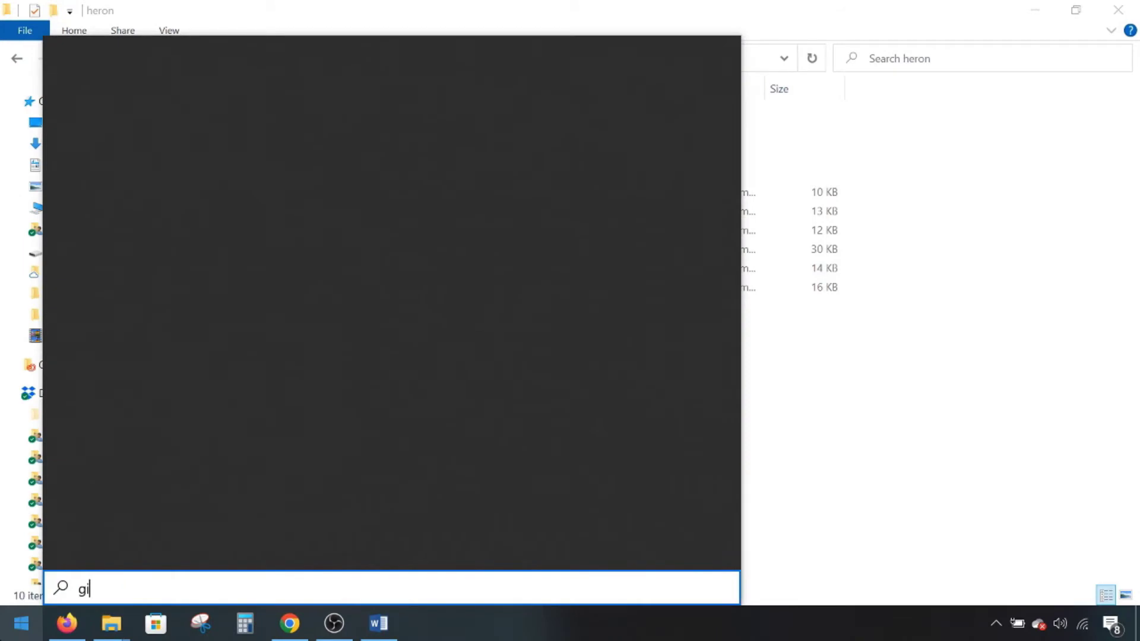
type("t")
left_click(218, 110)
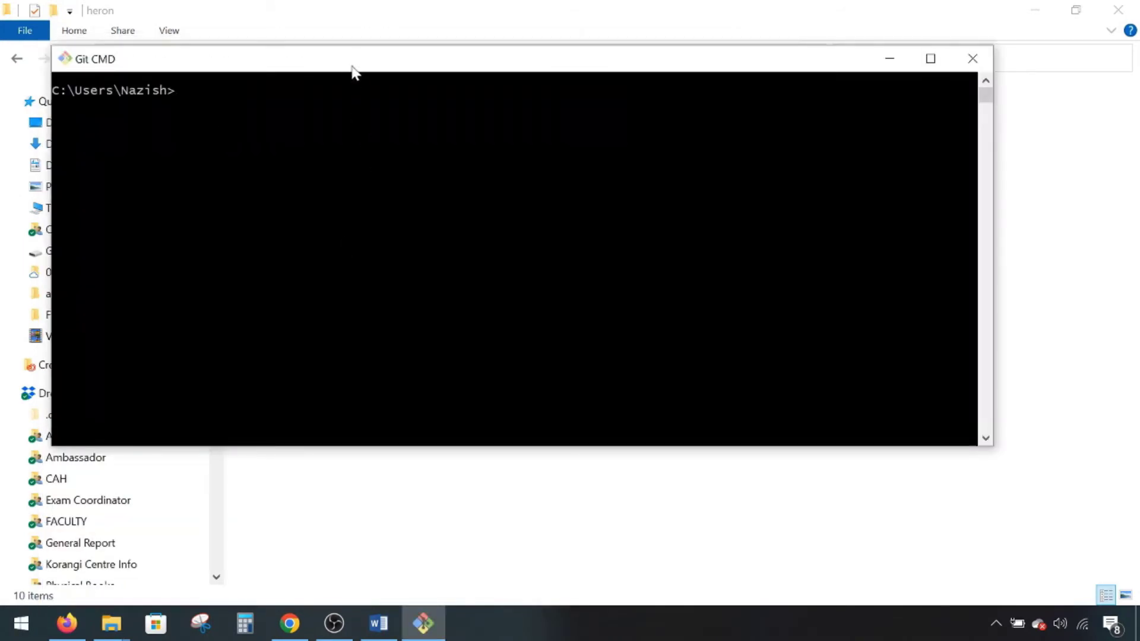
left_click_drag(346, 64, 393, 173)
left_click(290, 624)
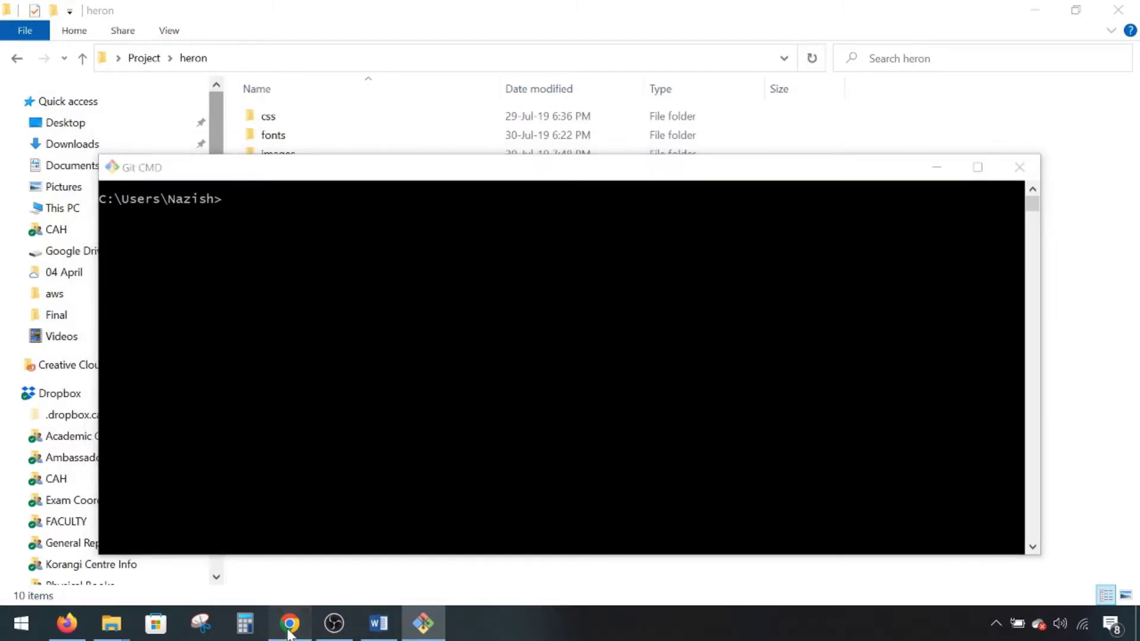
left_click(795, 12)
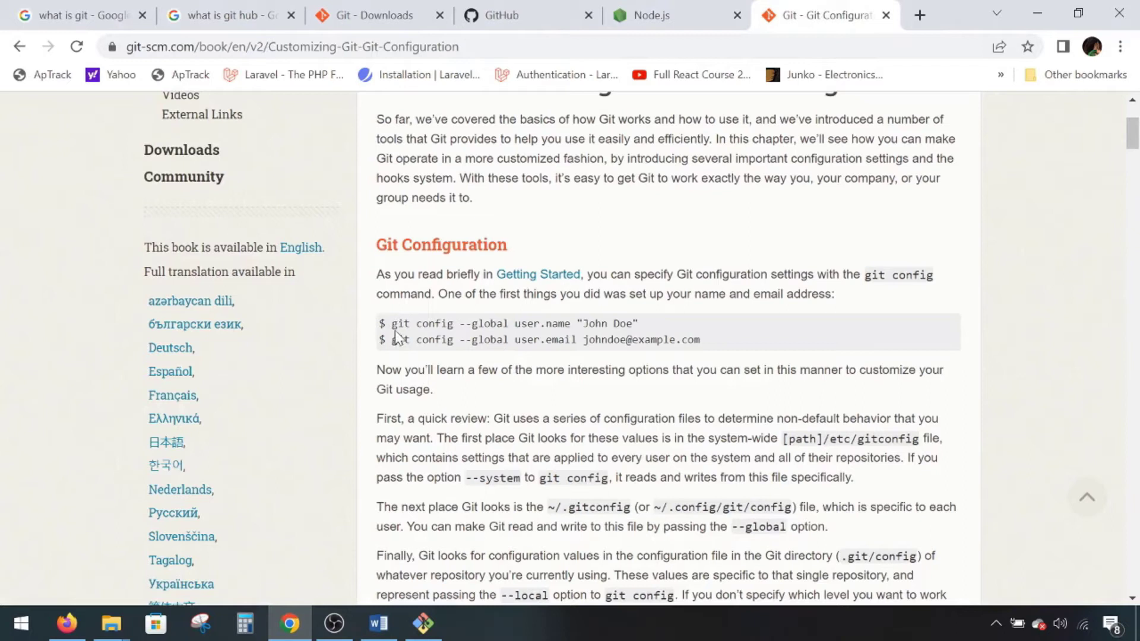
- Run git config --global user.name and user.email with the user's name and e-mail address
left_click_drag(390, 323, 762, 344)
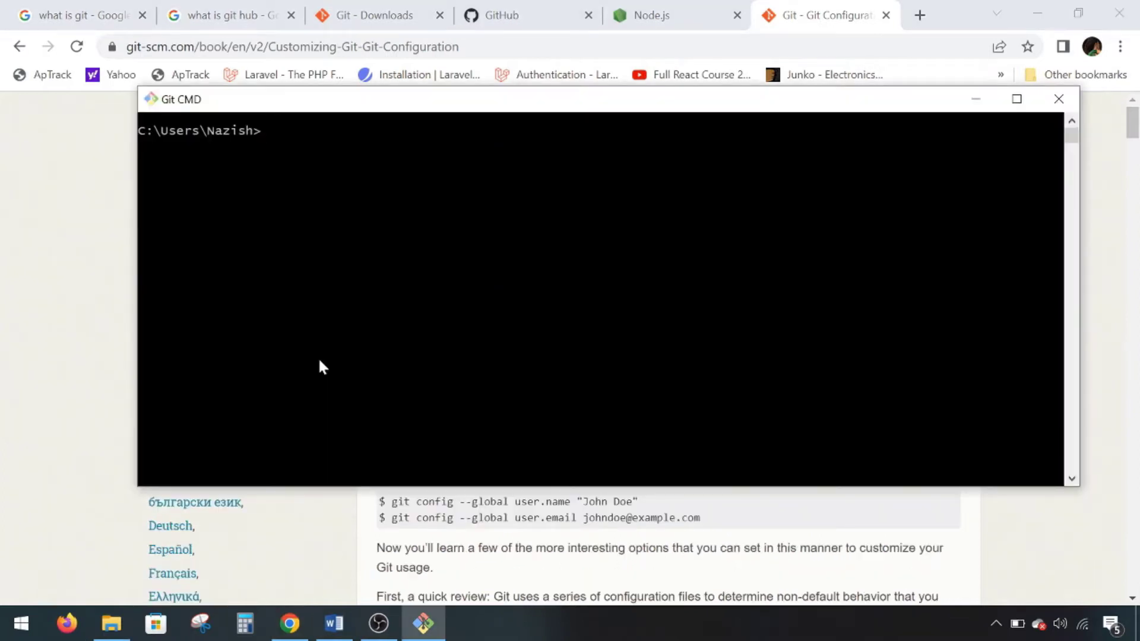
key("Return")
key("Return")
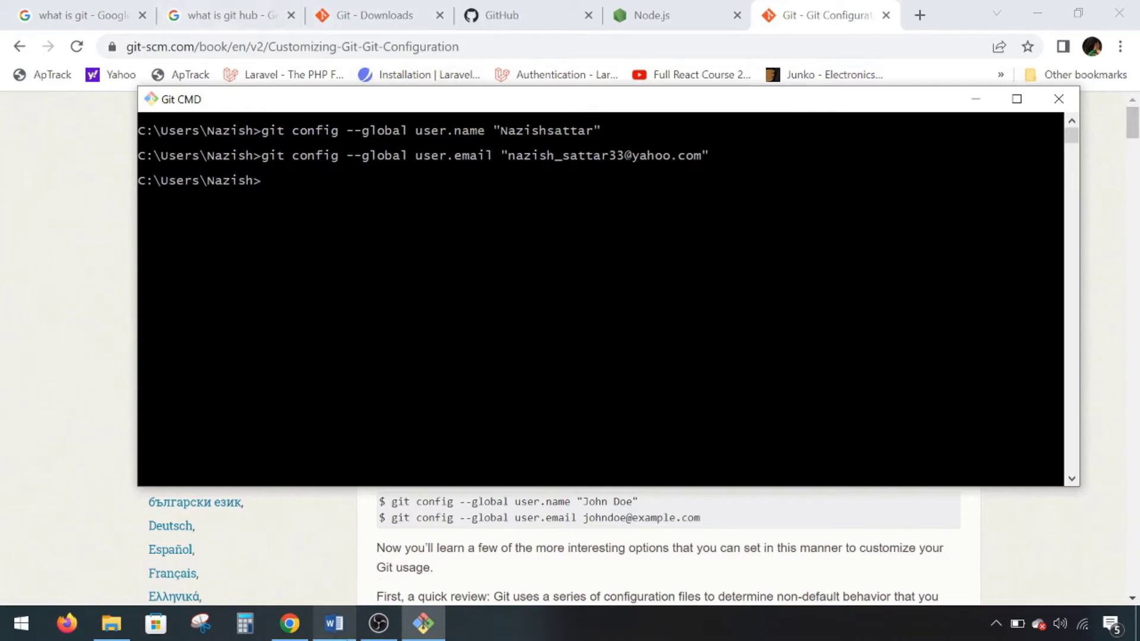
left_click(334, 624)
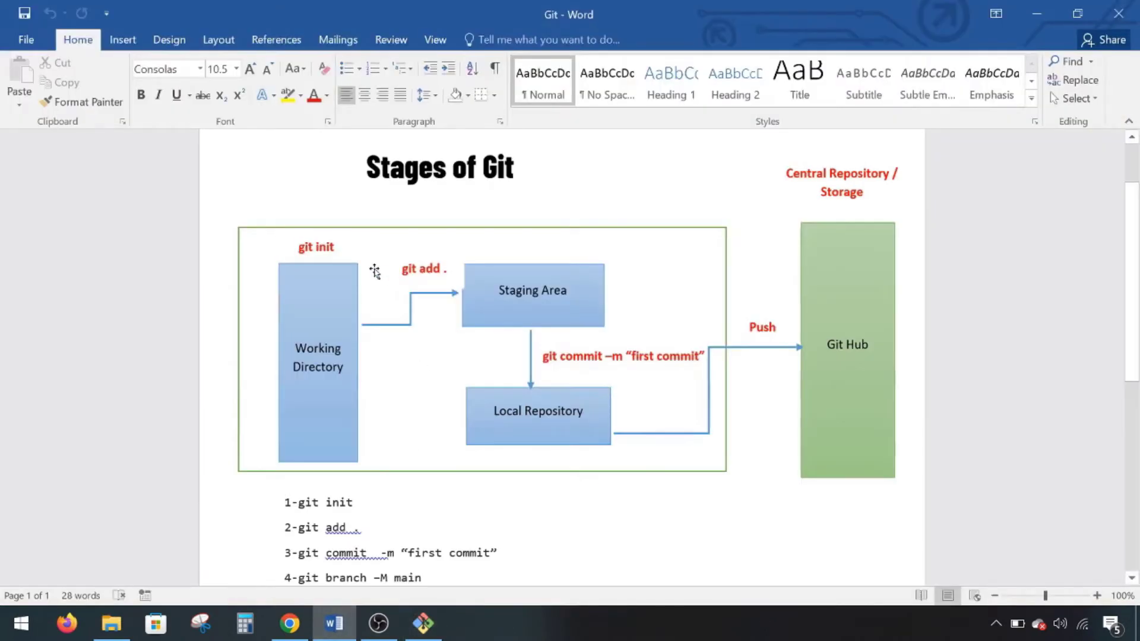
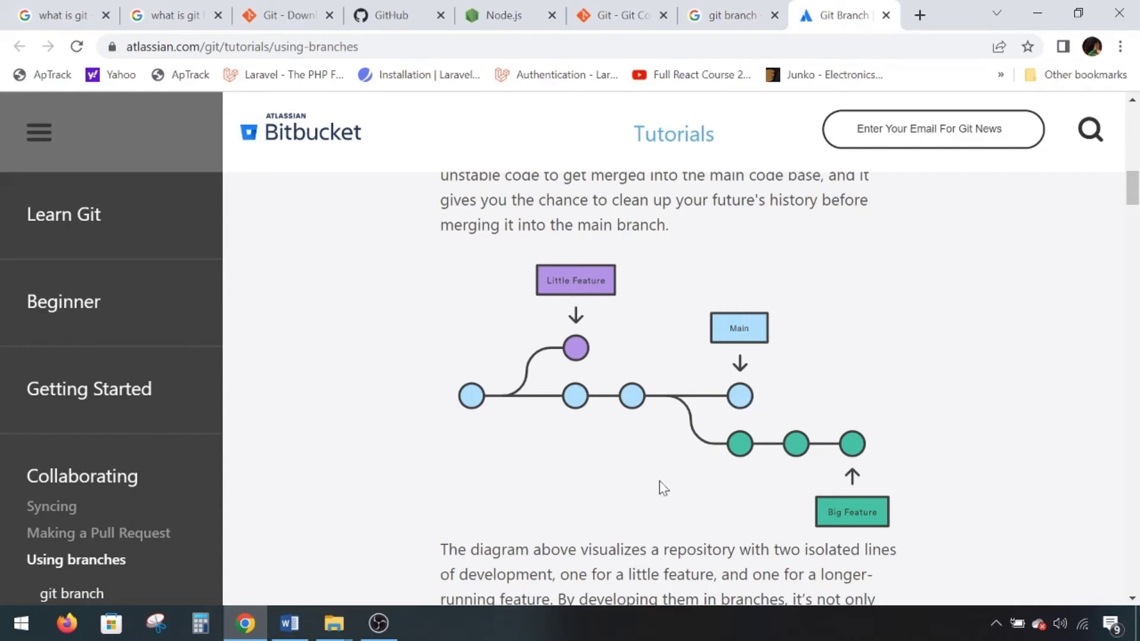
- Switch to the Word 'Git' notes that list six git commands from init to push
left_click(289, 623)
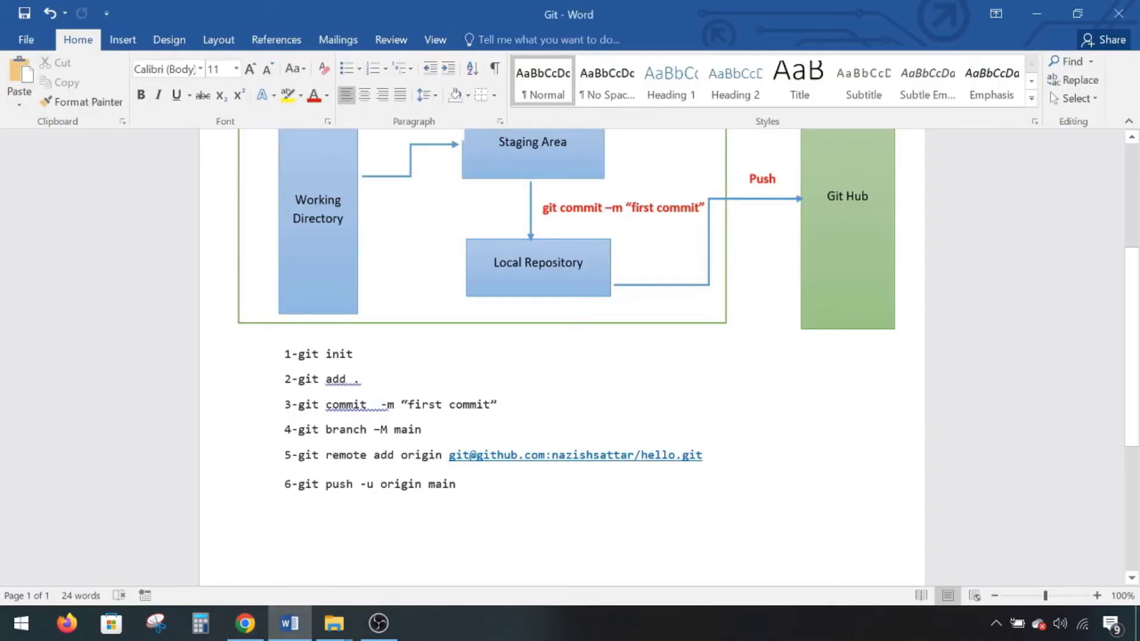
- Highlight the branch-rename command on line 4 and the remote add origin command with its address
left_click_drag(284, 429, 422, 429)
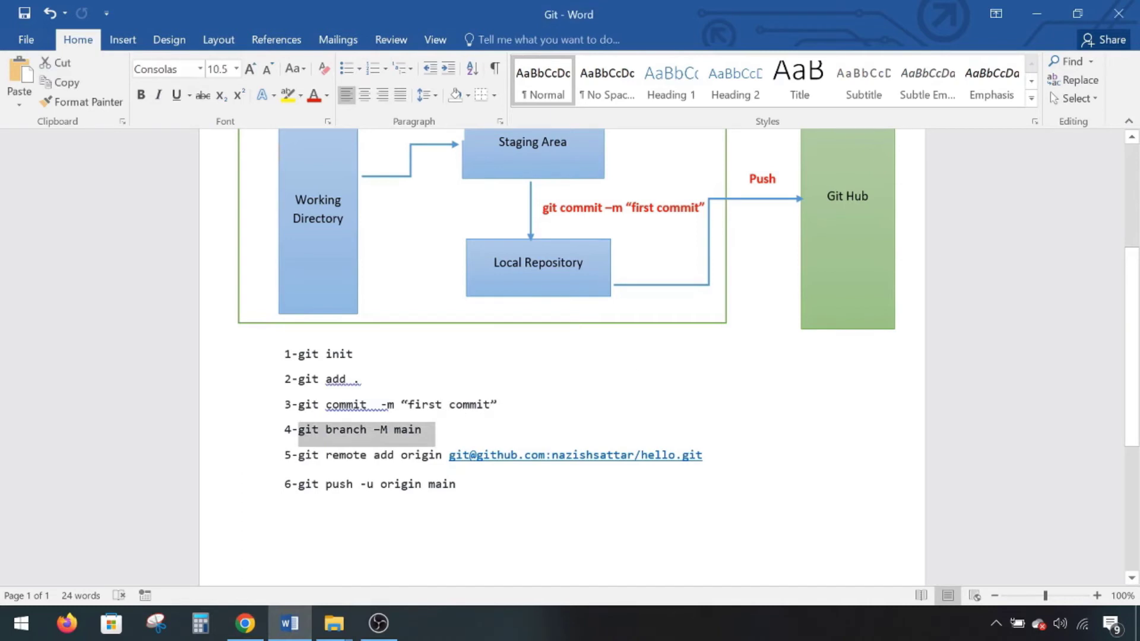
left_click(285, 525)
left_click_drag(297, 455, 702, 455)
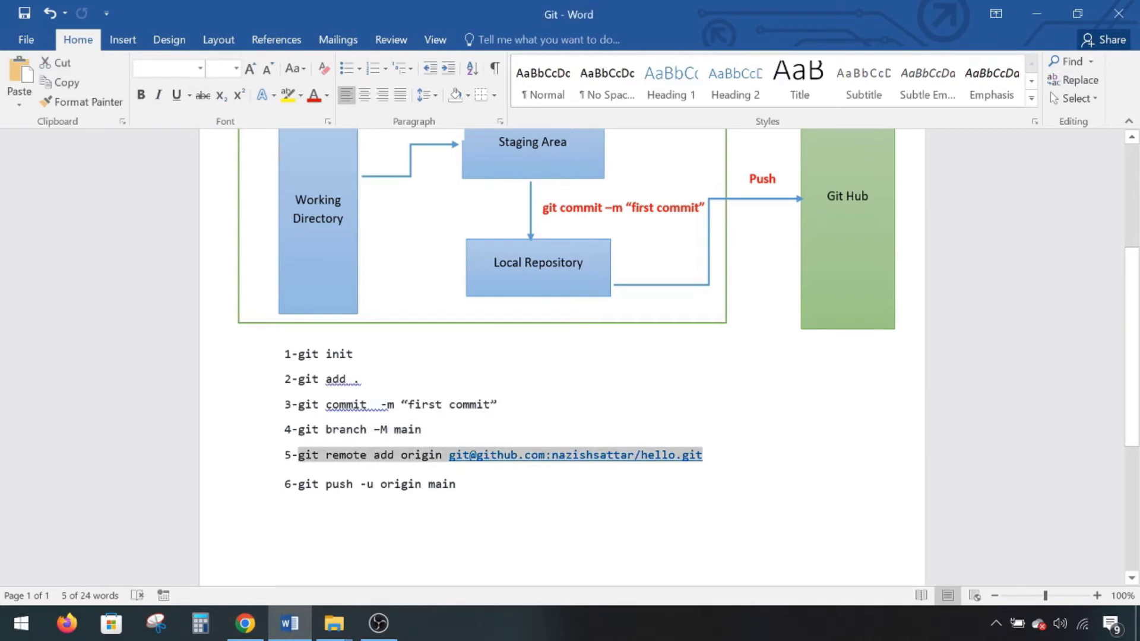
left_click(285, 499)
left_click_drag(449, 455, 702, 455)
left_click(285, 499)
- Highlight the push command and the 'main' parts of lines 4 and 6, then return to GitHub
left_click_drag(291, 484, 456, 484)
left_click(285, 498)
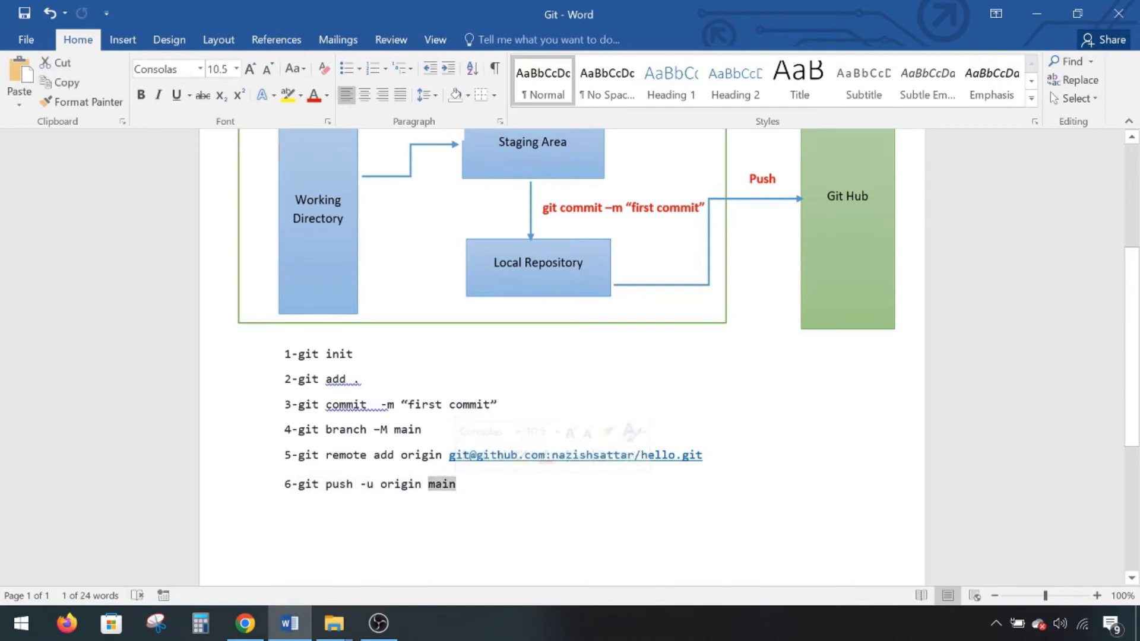
left_click_drag(381, 429, 428, 429)
left_click_drag(428, 484, 515, 510)
left_click(515, 510)
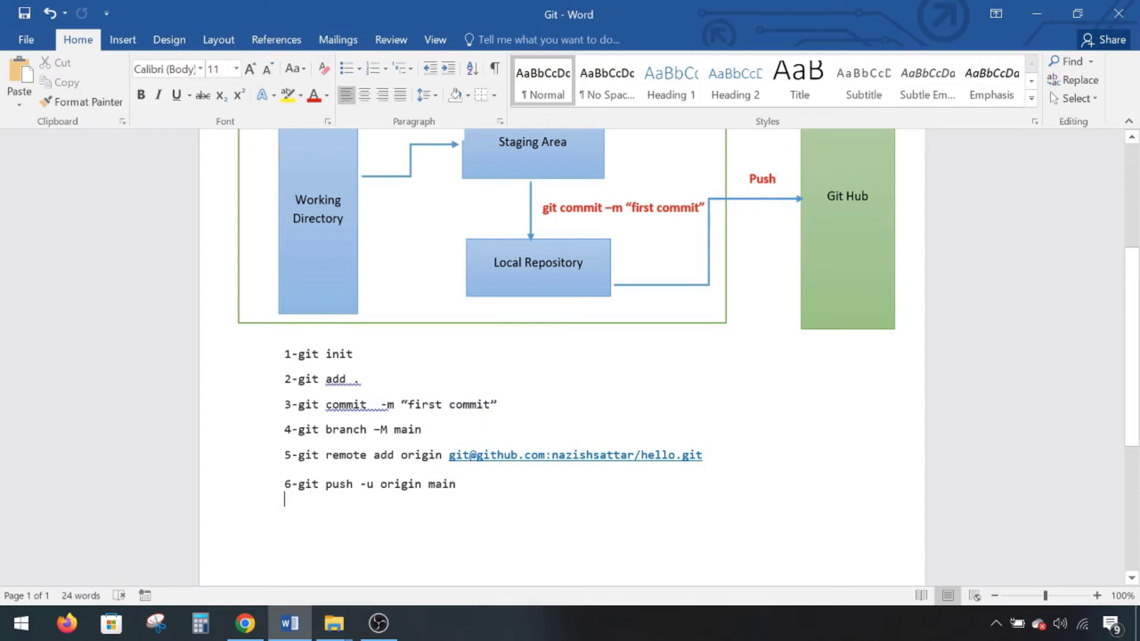
key("alt+Tab")
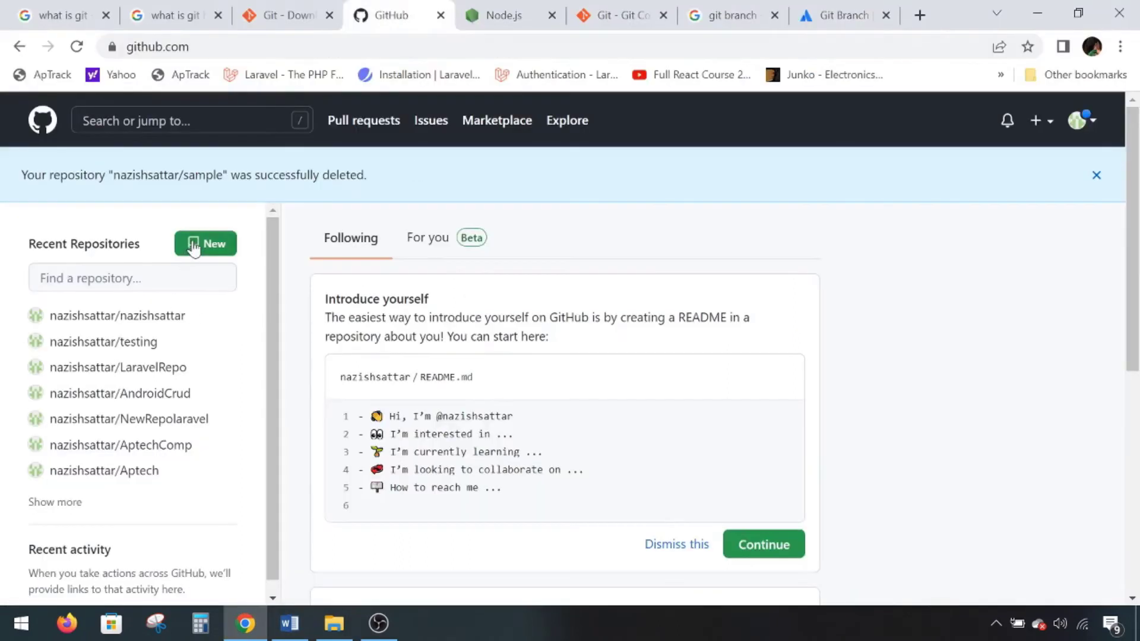
- Create a public GitHub repository named 'SampleProject' with no README, .gitignore or license
left_click(193, 246)
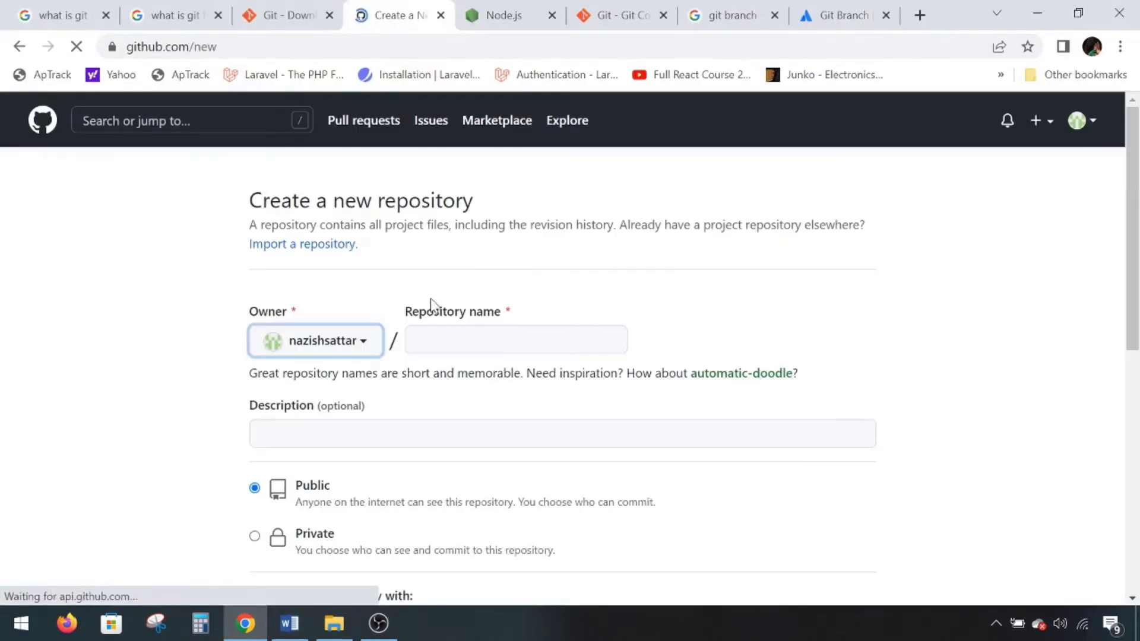
type("Sa")
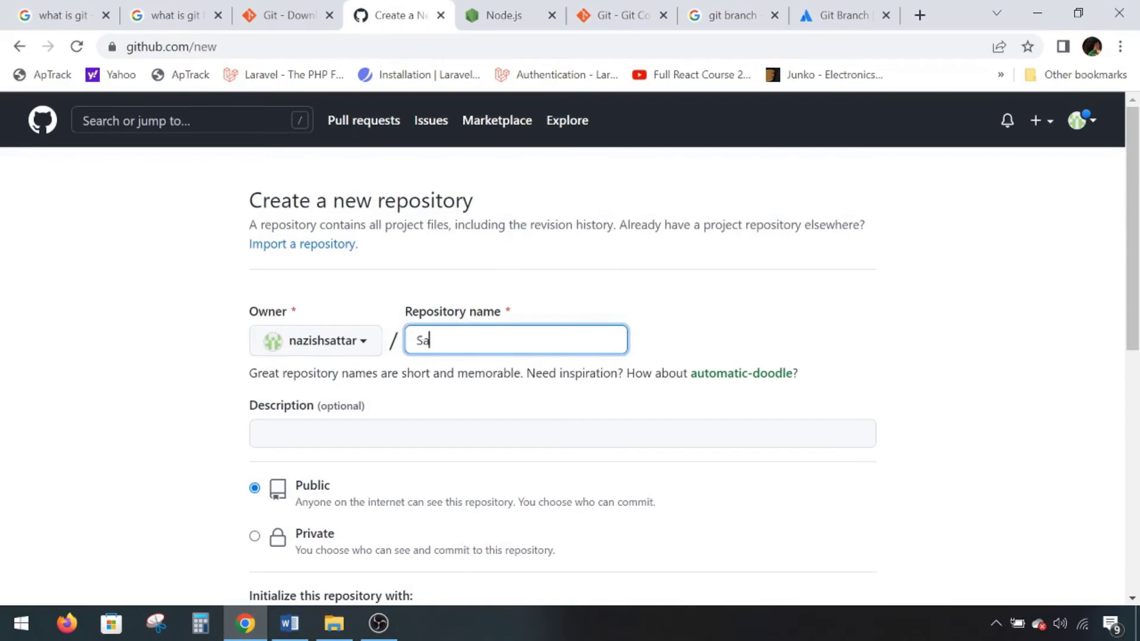
type("mpleProhe")
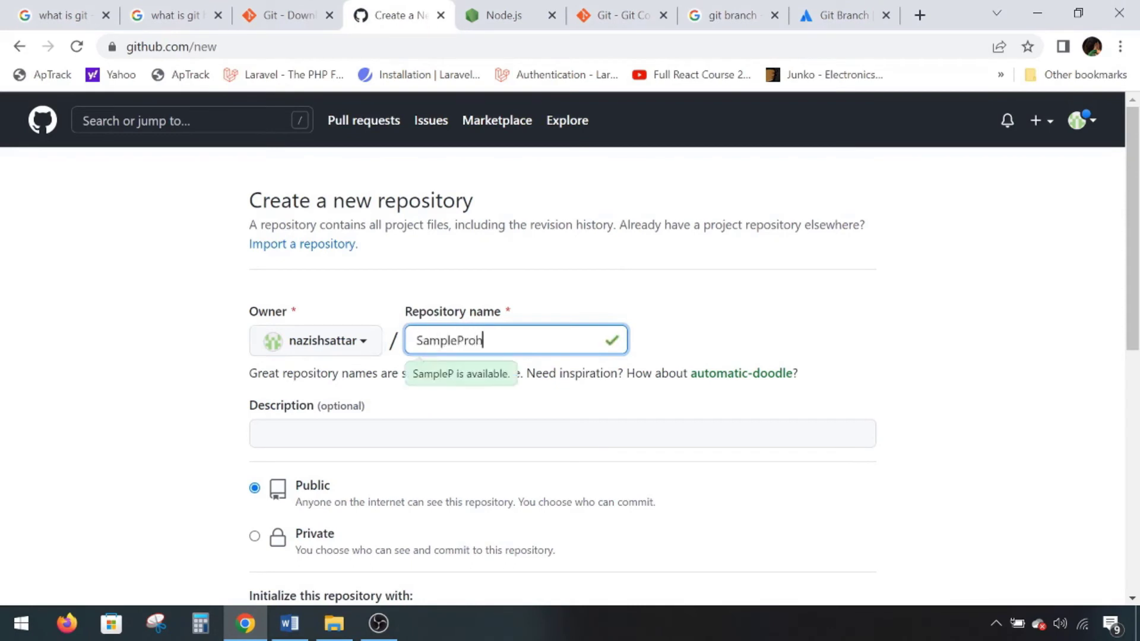
key("BackSpace")
key("BackSpace")
type("ject")
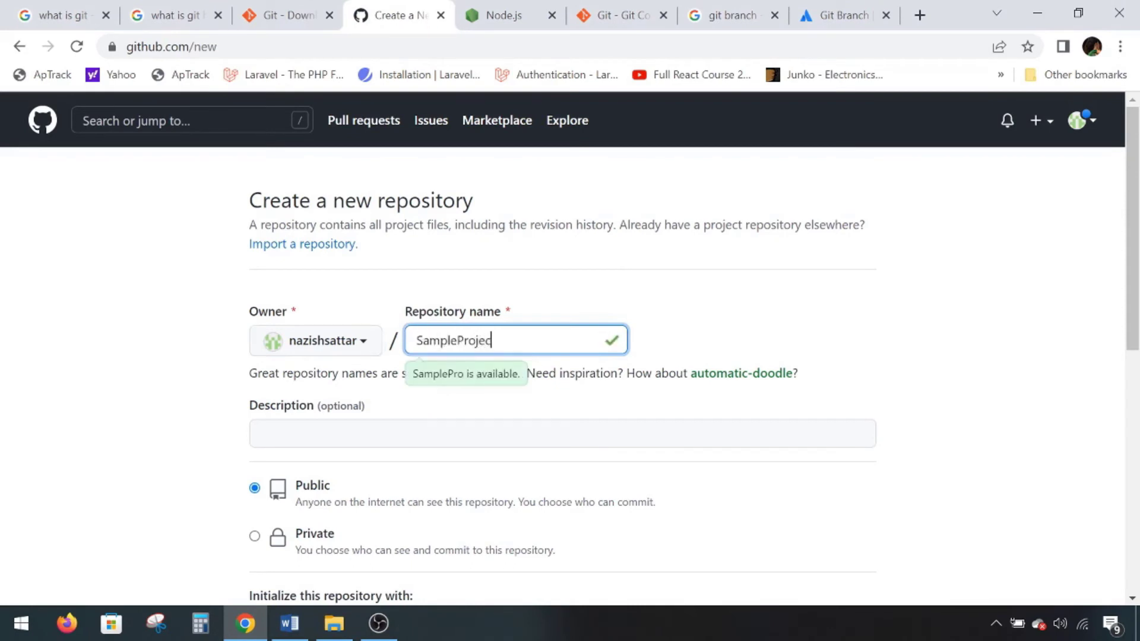
scroll(538, 392, "down", 1)
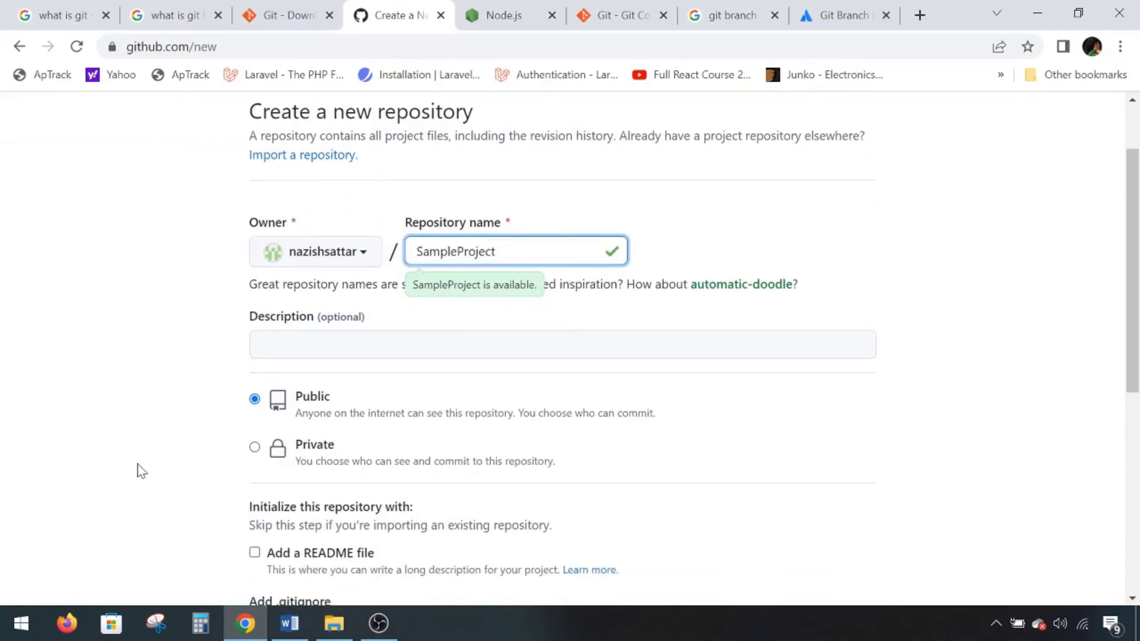
scroll(291, 484, "down", 2)
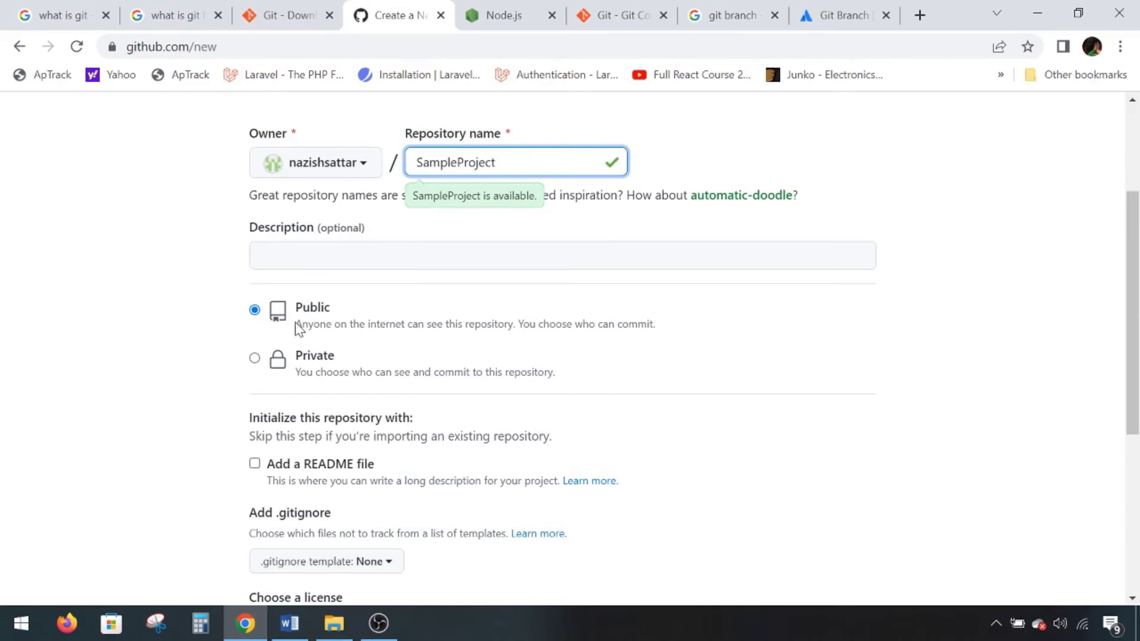
scroll(295, 323, "down", 3)
scroll(308, 286, "down", 1)
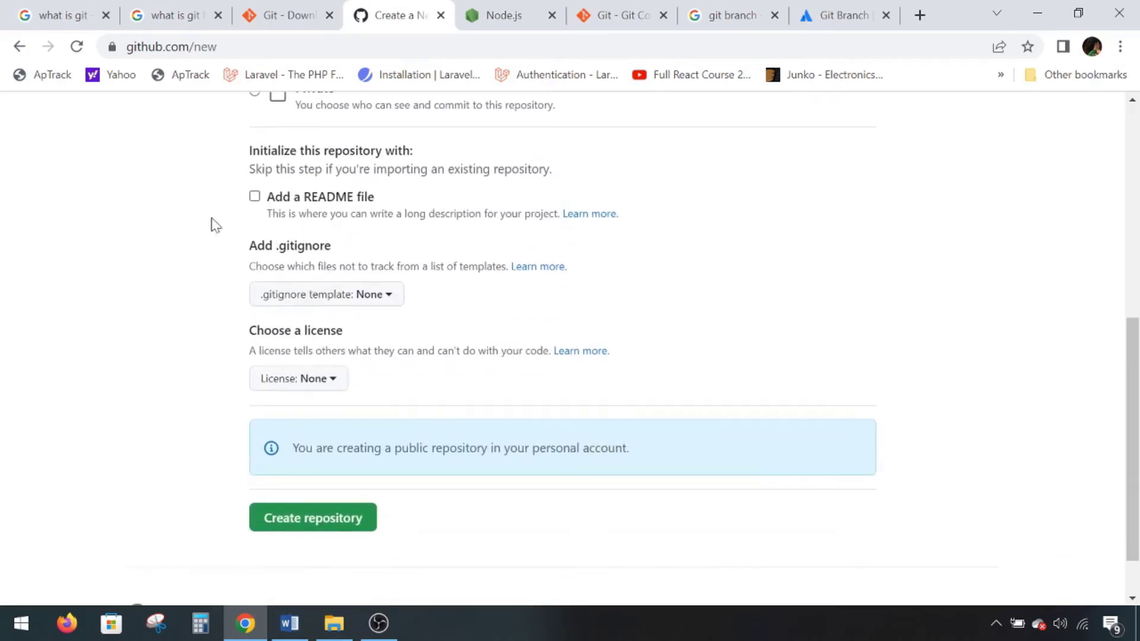
left_click(306, 526)
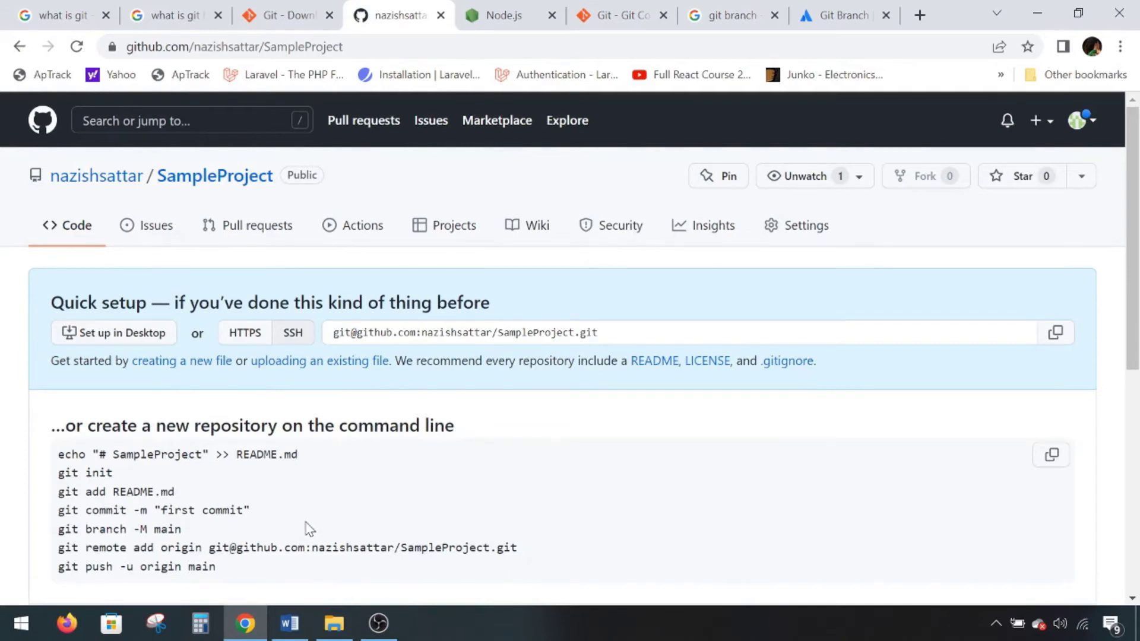
- Highlight the SampleProject setup commands from git init to git push, then switch to the heron folder
scroll(433, 506, "down", 3)
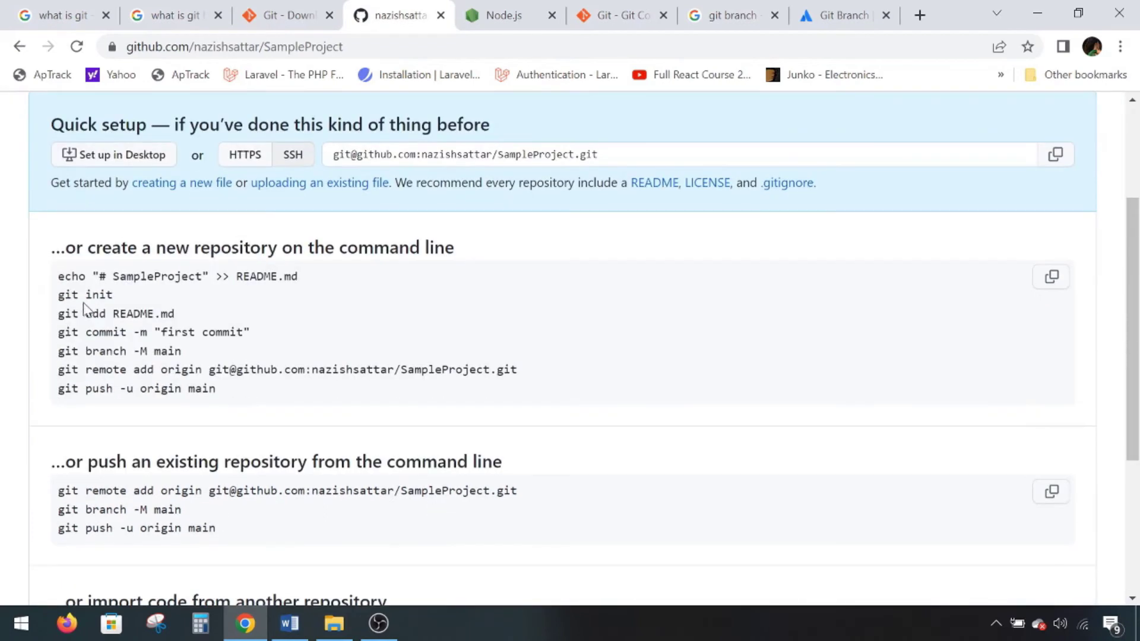
left_click_drag(57, 295, 232, 402)
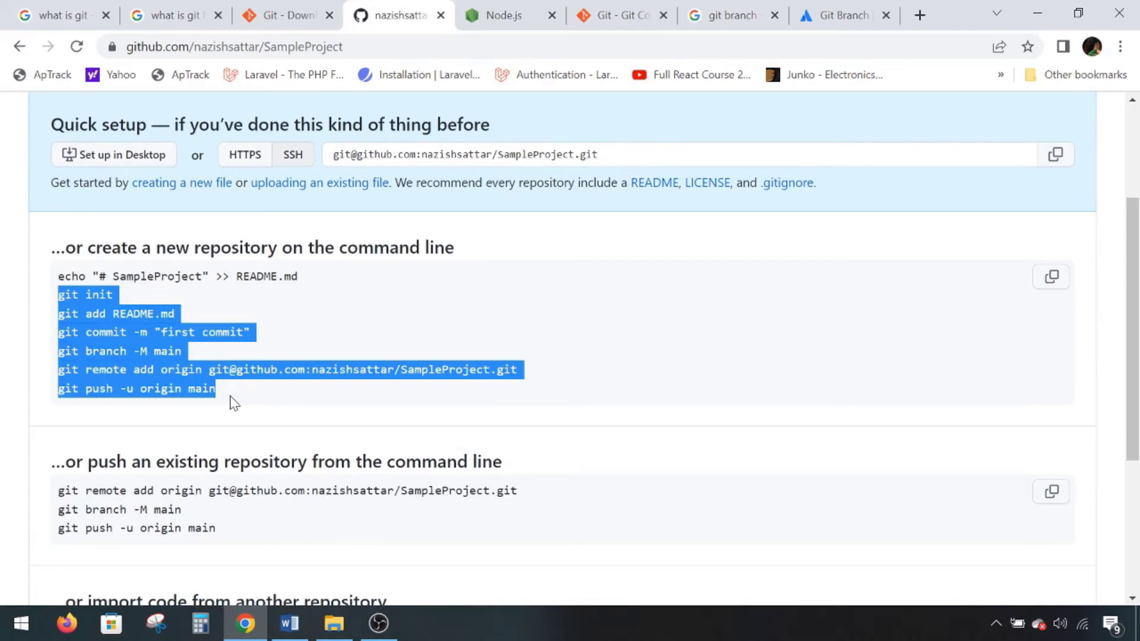
left_click(352, 633)
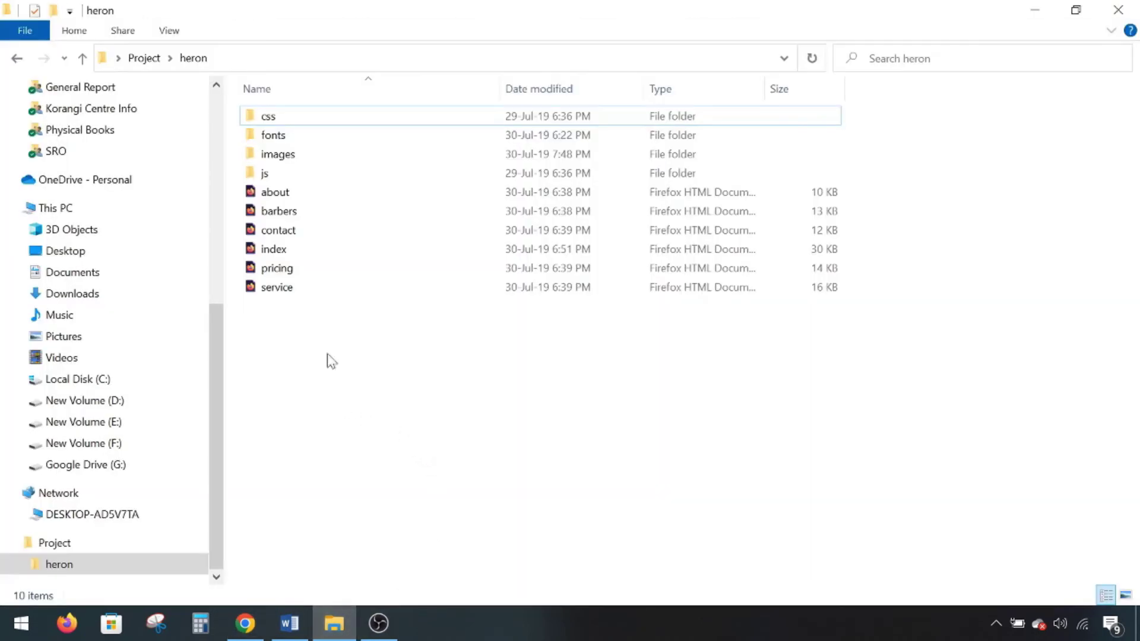
- Launch Git Bash Here in the heron folder, enlarge the terminal font and widen the window
right_click(321, 337)
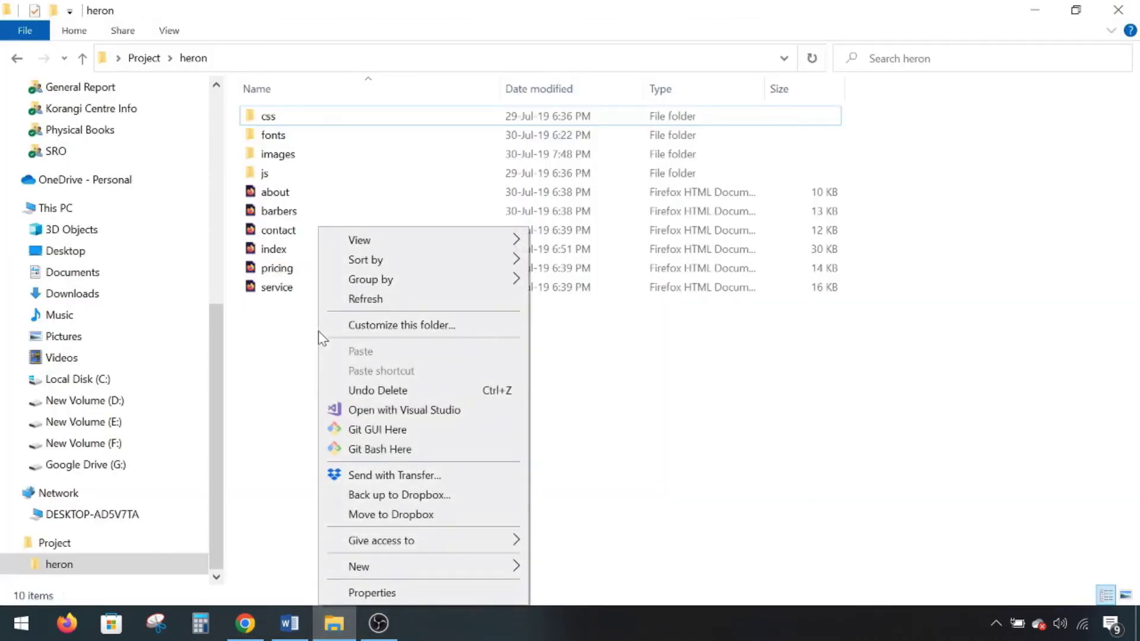
left_click(369, 449)
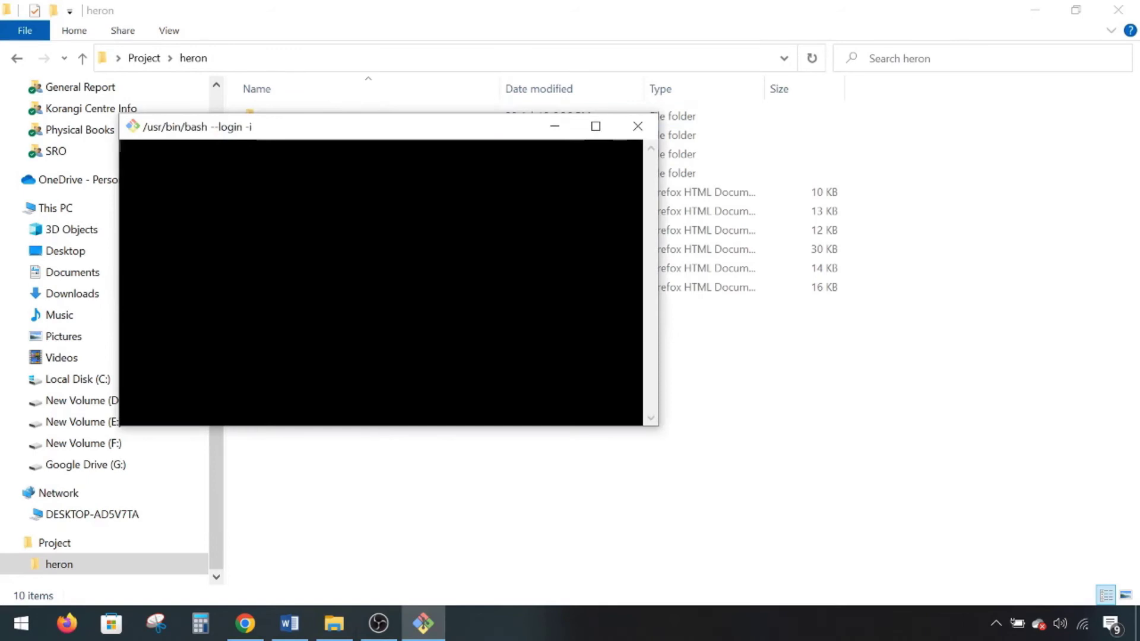
key("ctrl+plus")
key("ctrl+plus")
key("ctrl+plus")
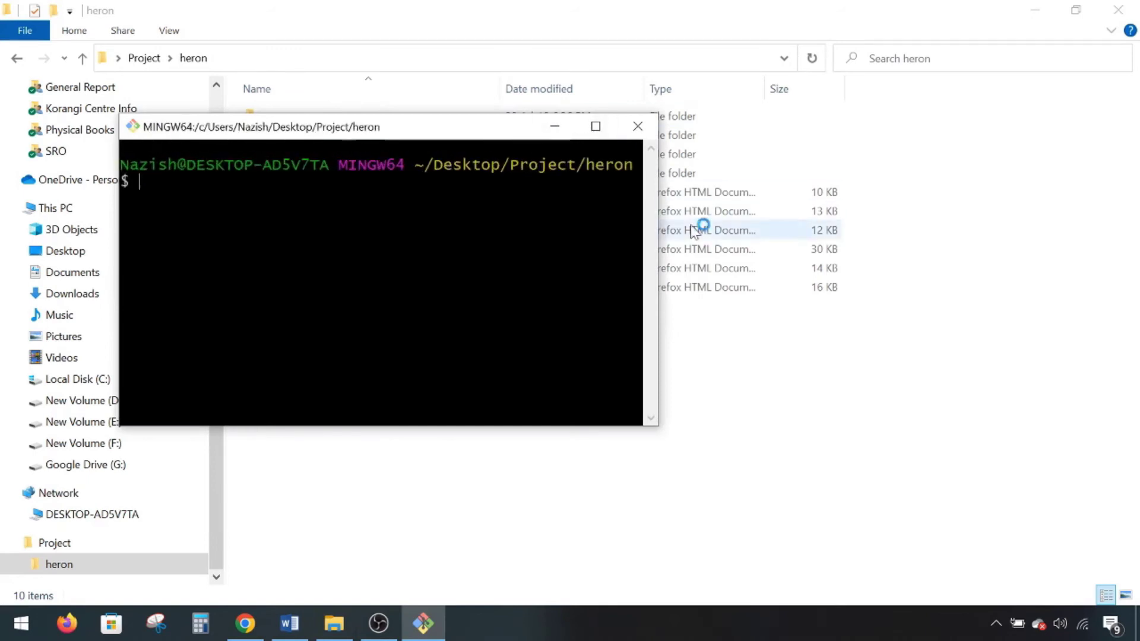
left_click_drag(658, 232, 953, 231)
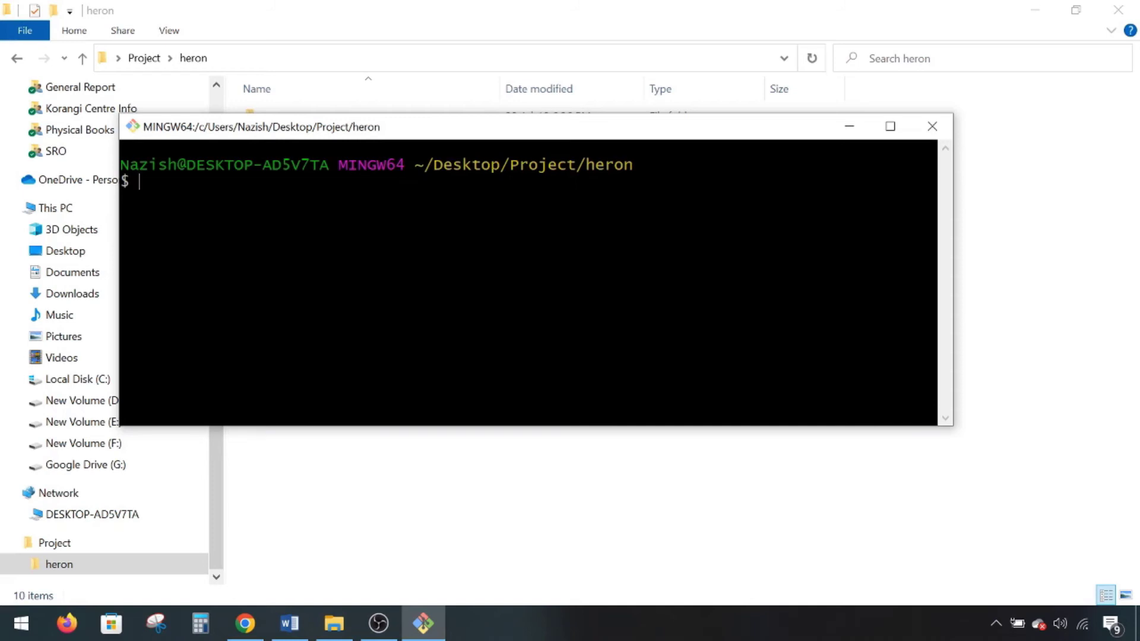
- Run git init in heron and turn on Hidden items in Explorer to reveal the .git folder
type("git init")
key("Return")
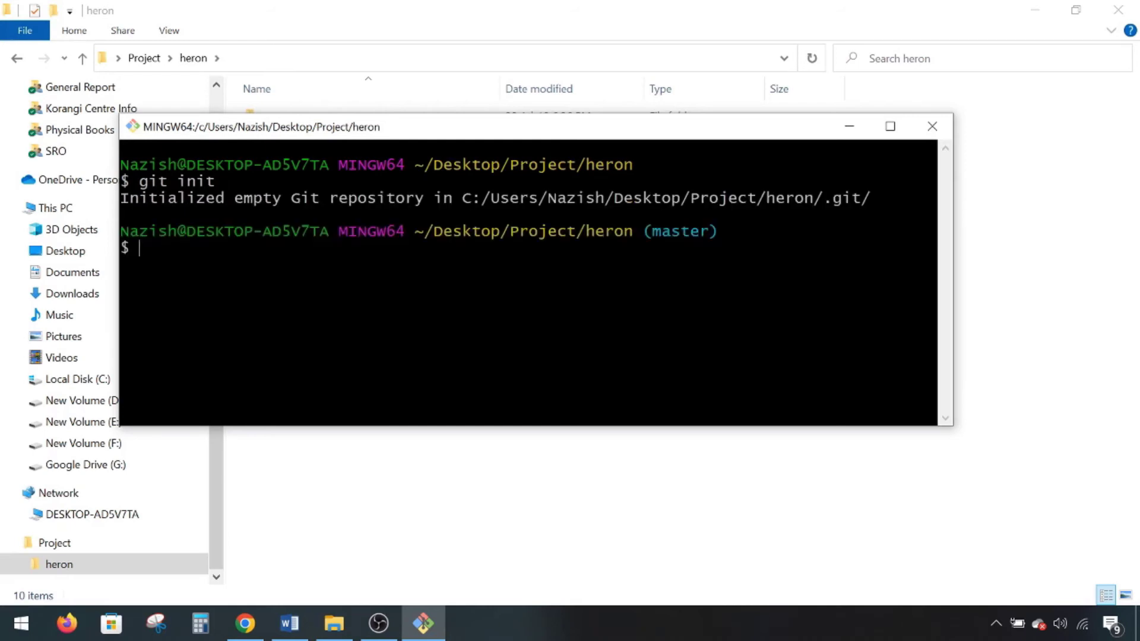
left_click_drag(394, 140, 472, 389)
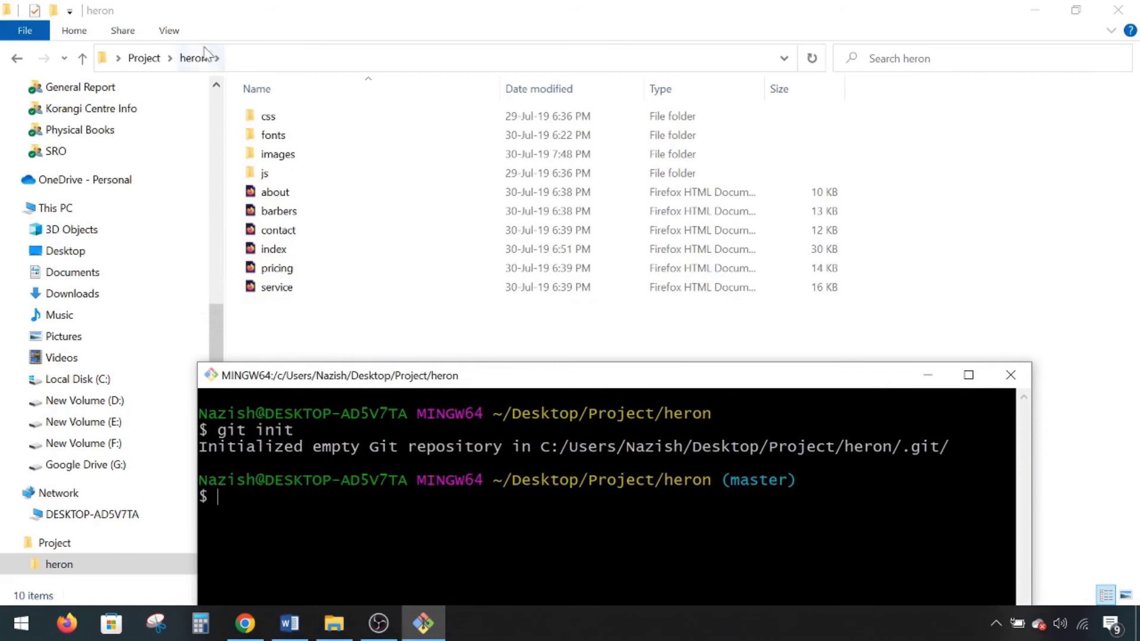
left_click(170, 32)
left_click(171, 31)
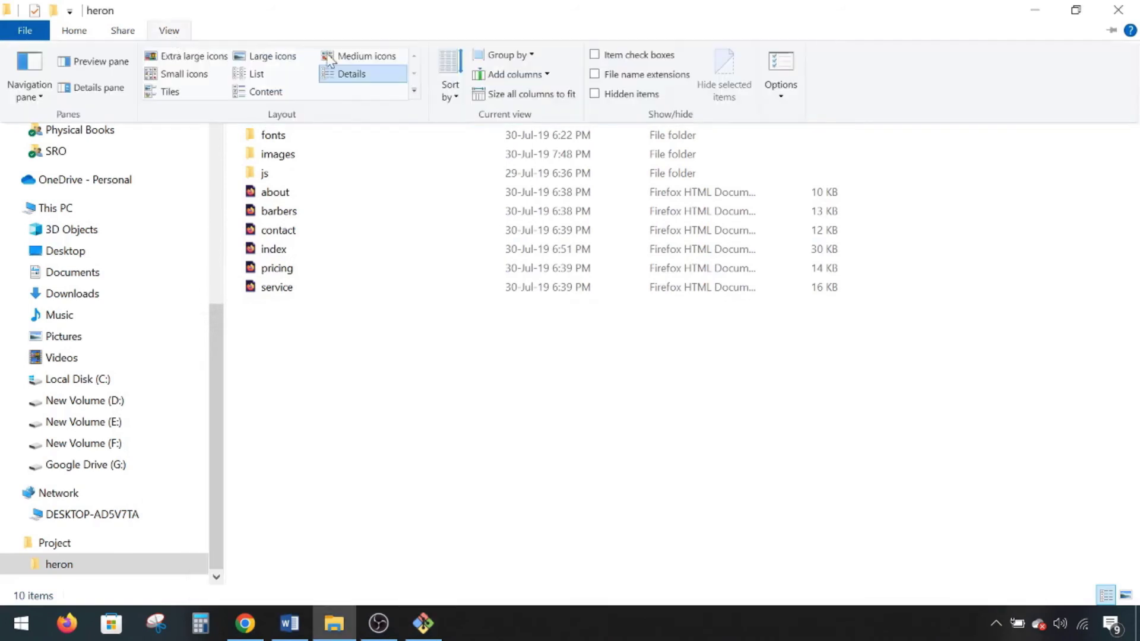
left_click(603, 95)
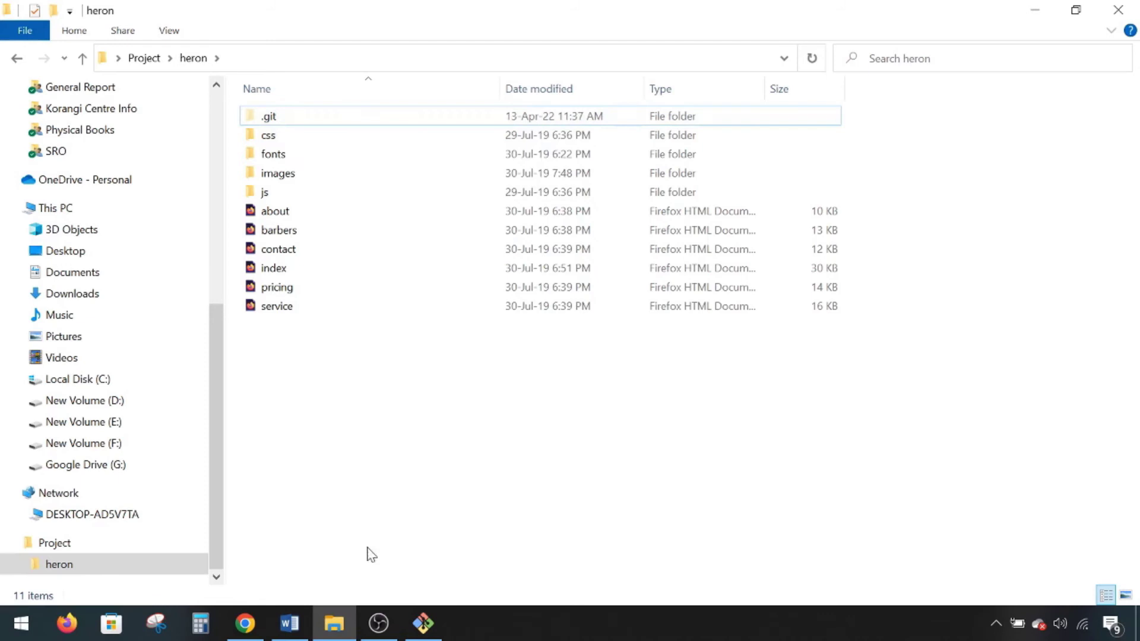
left_click(423, 624)
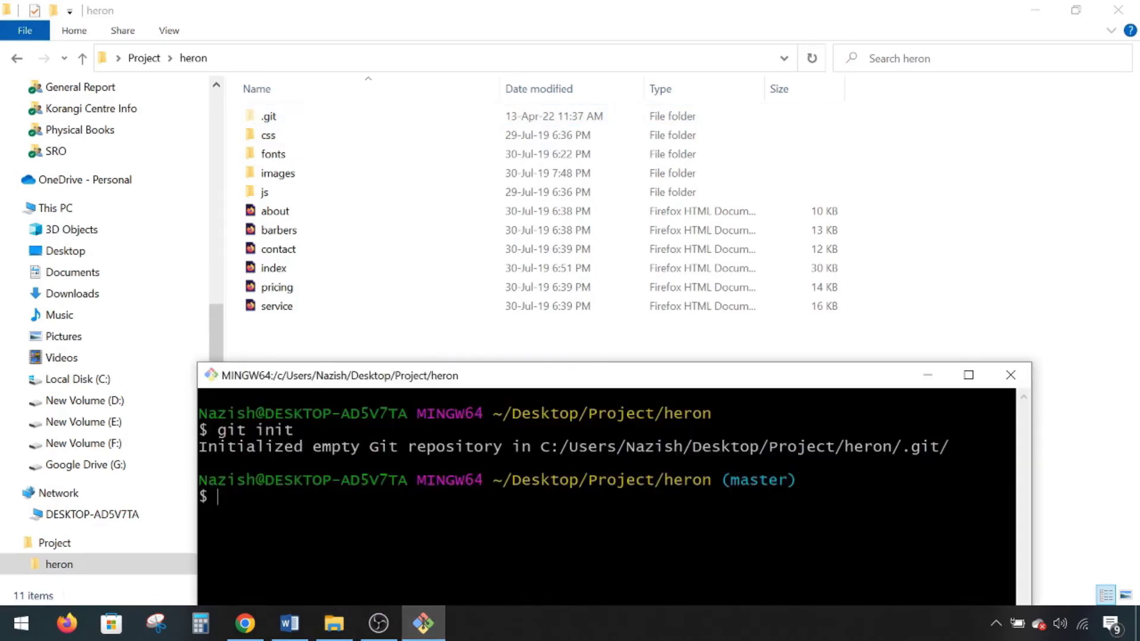
left_click_drag(469, 385, 475, 186)
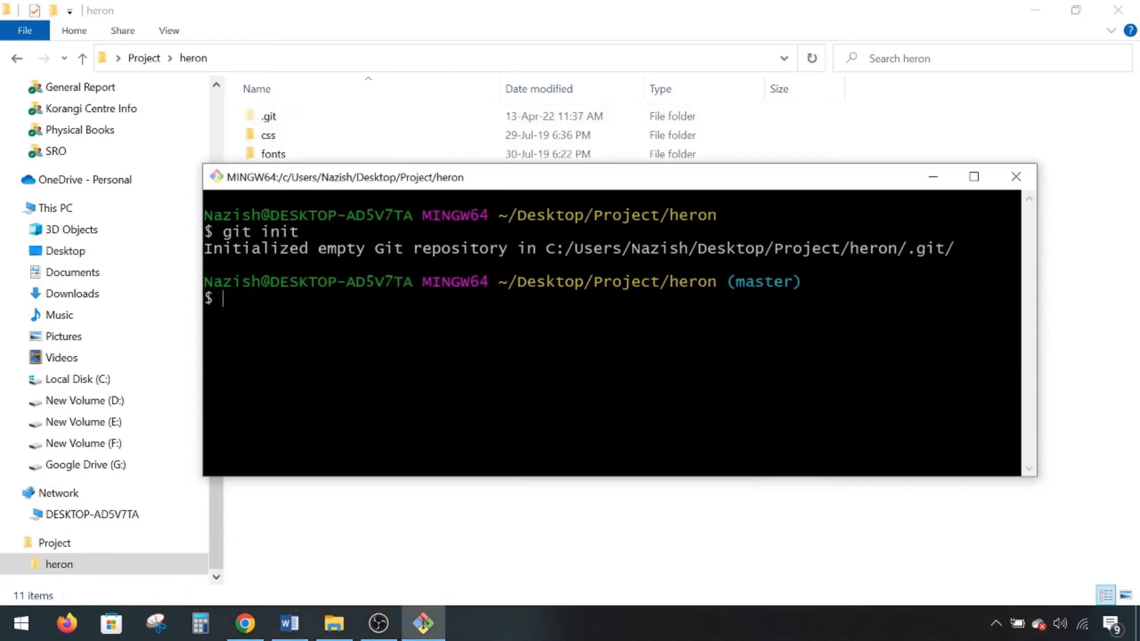
- Stage all the heron project files with git add
type("gt")
key("BackSpace")
type("it add .")
key("Return")
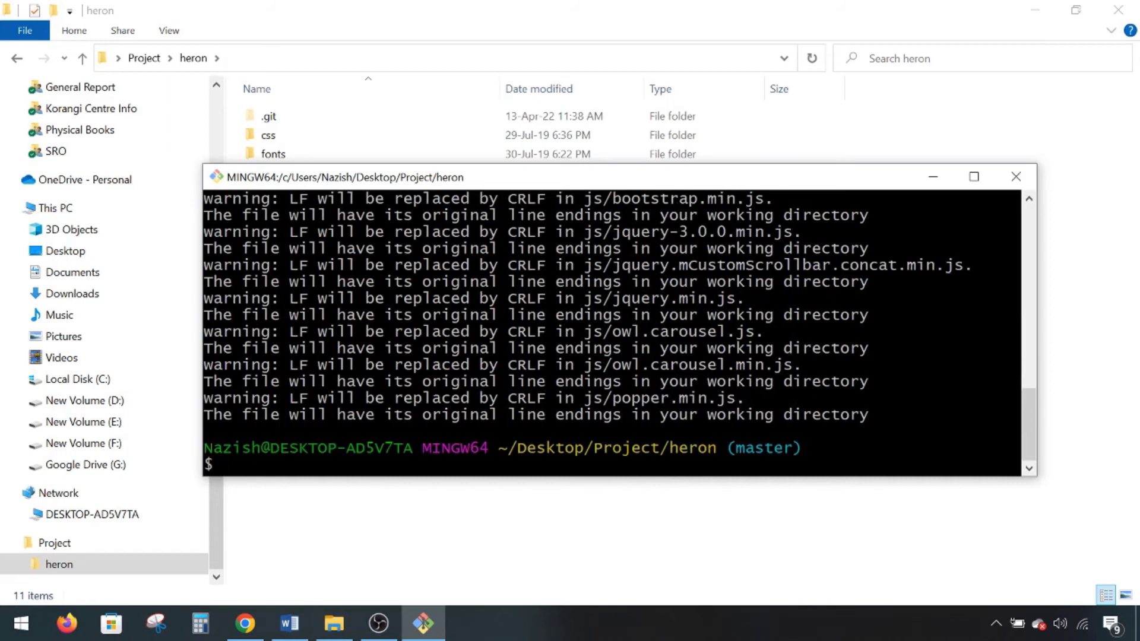
- Commit the staged files with the message "Initial Commit"
type("git commit -m \"i")
key("BackSpace")
type("Initai")
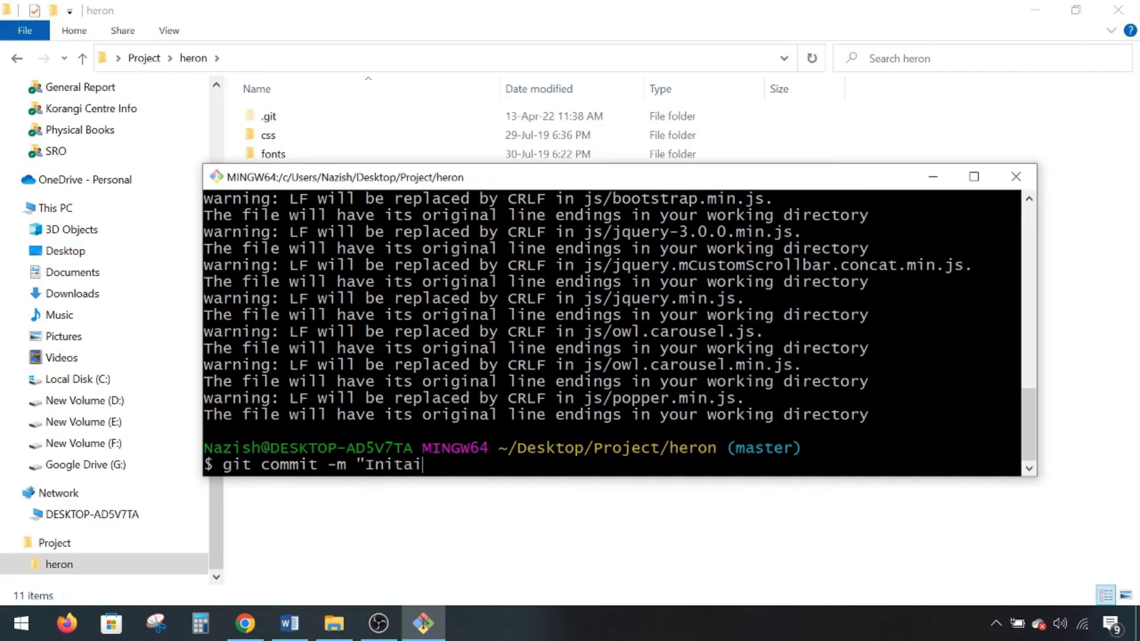
key("BackSpace")
key("BackSpace")
type("ial Commit:")
key("BackSpace")
type("\"")
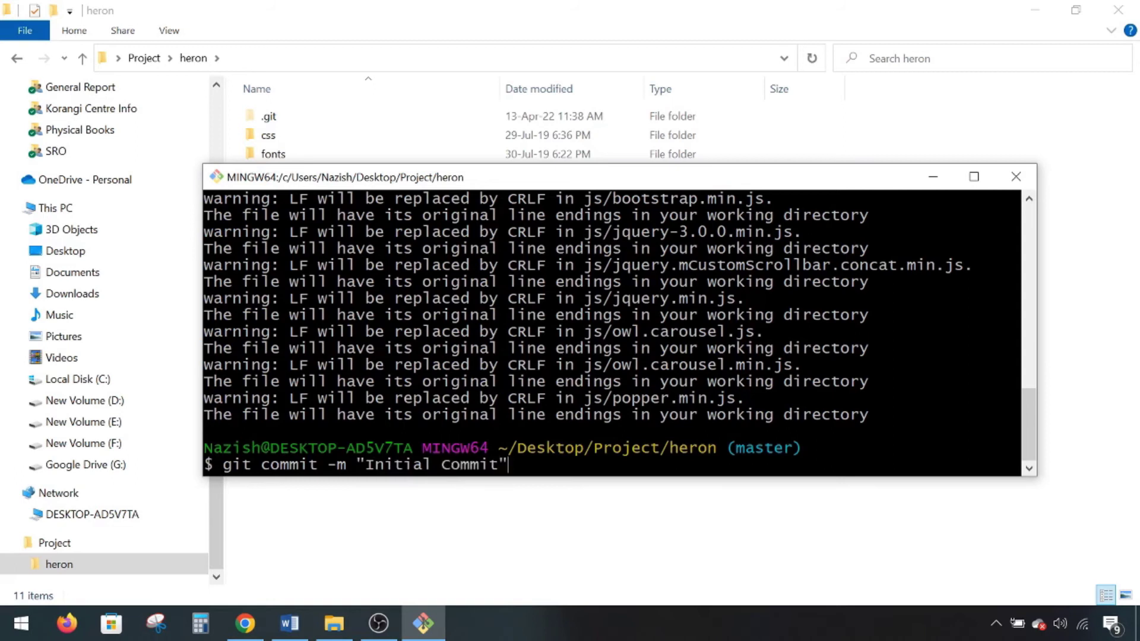
key("Return")
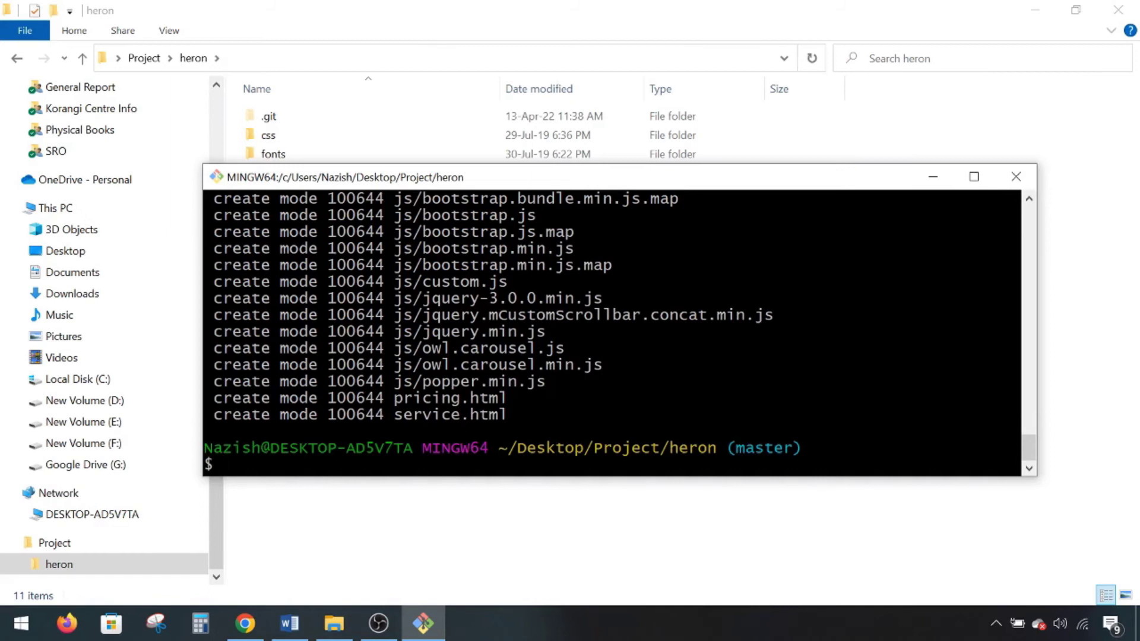
- Run git status to confirm a clean working tree on master, then return to the Word notes
type("git status")
key("Return")
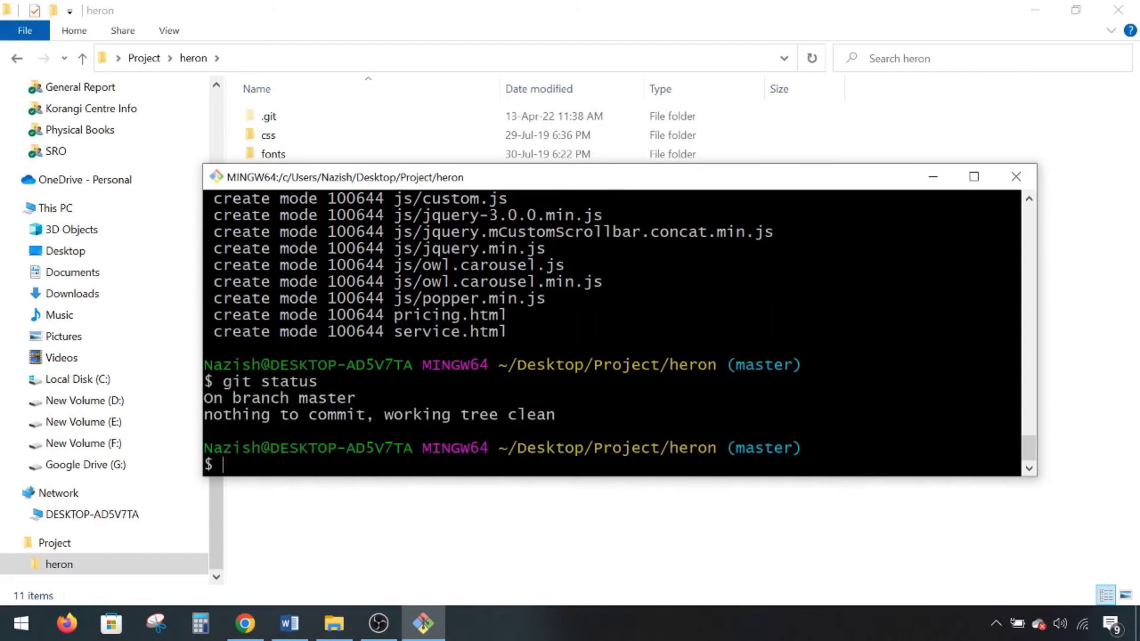
left_click_drag(299, 398, 355, 398)
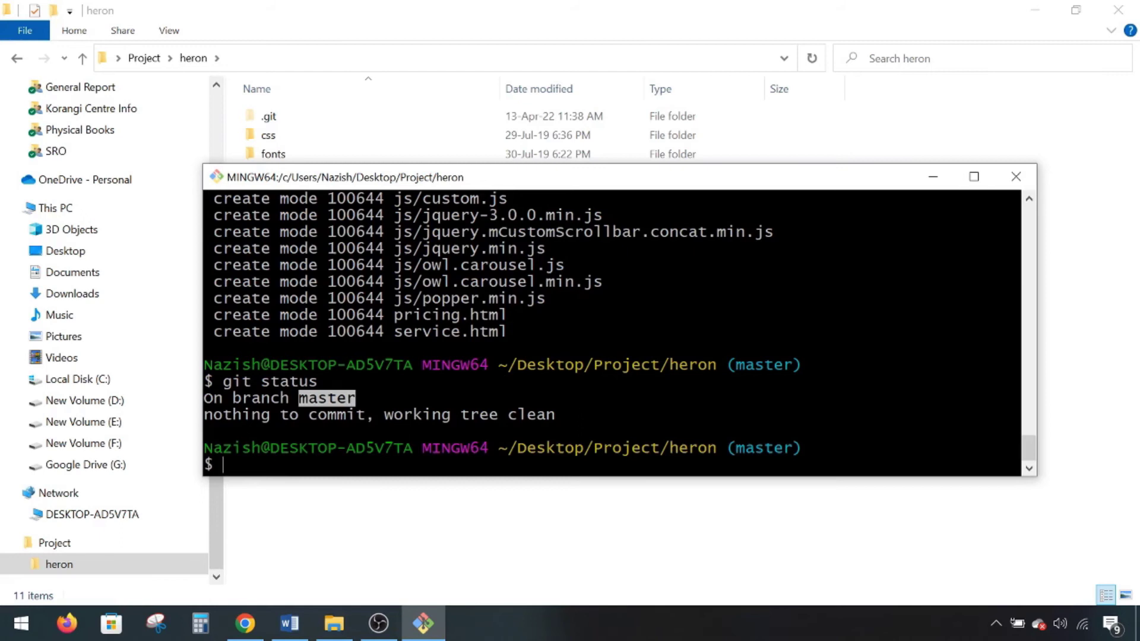
type("git")
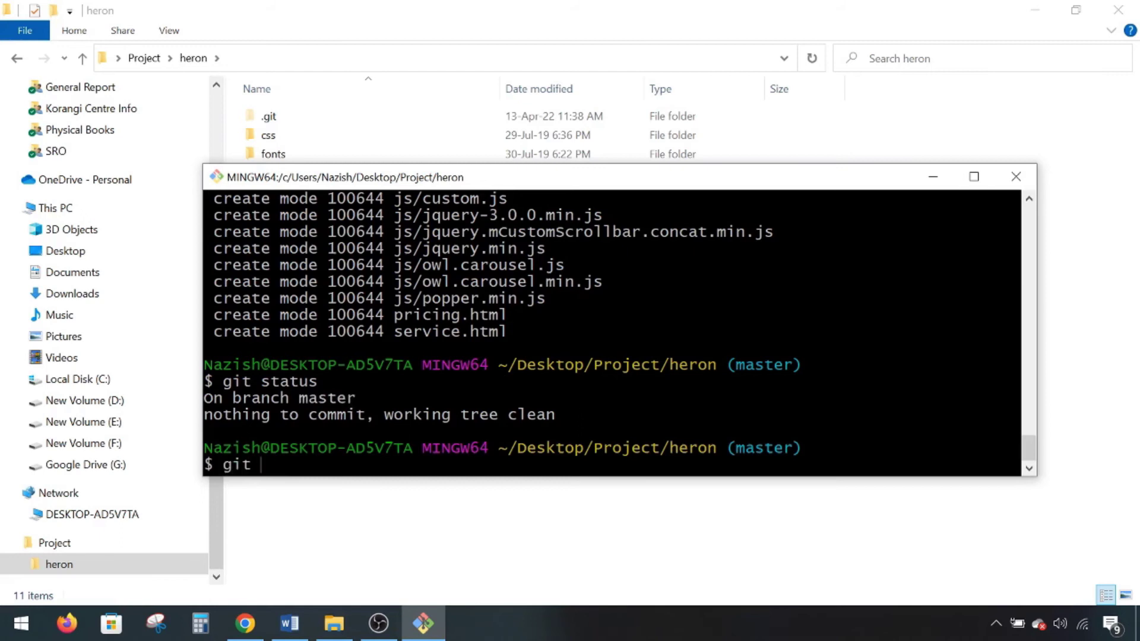
left_click(289, 624)
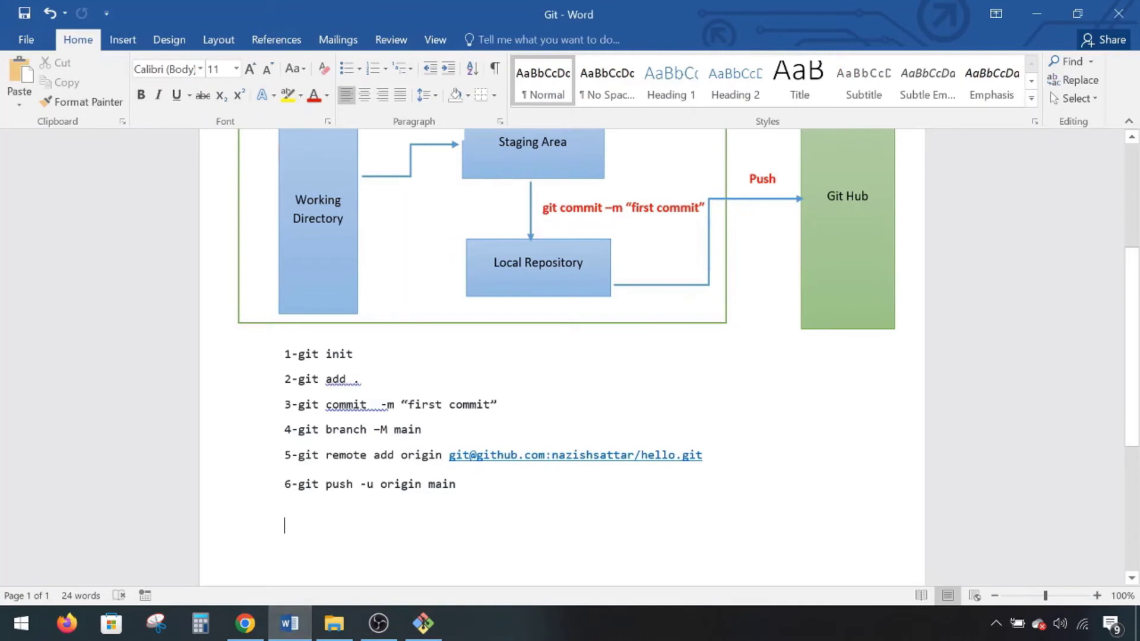
- Rename the local branch from master to main with git branch -M main, following line 4 of the notes
left_click_drag(299, 429, 426, 430)
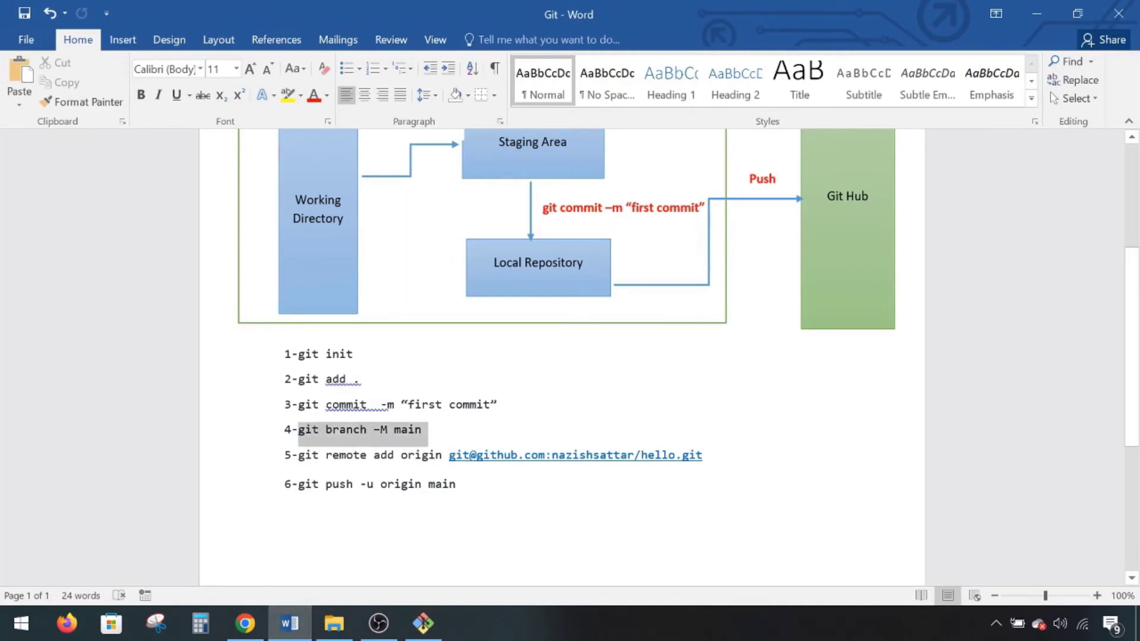
left_click(423, 623)
type("bra")
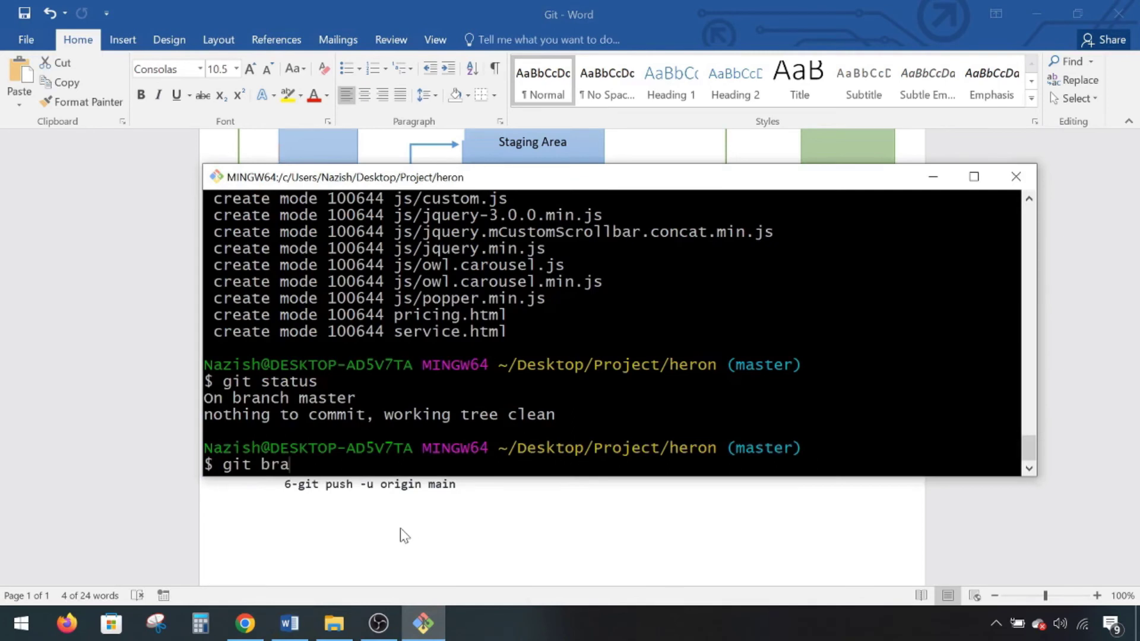
type("nch -M main")
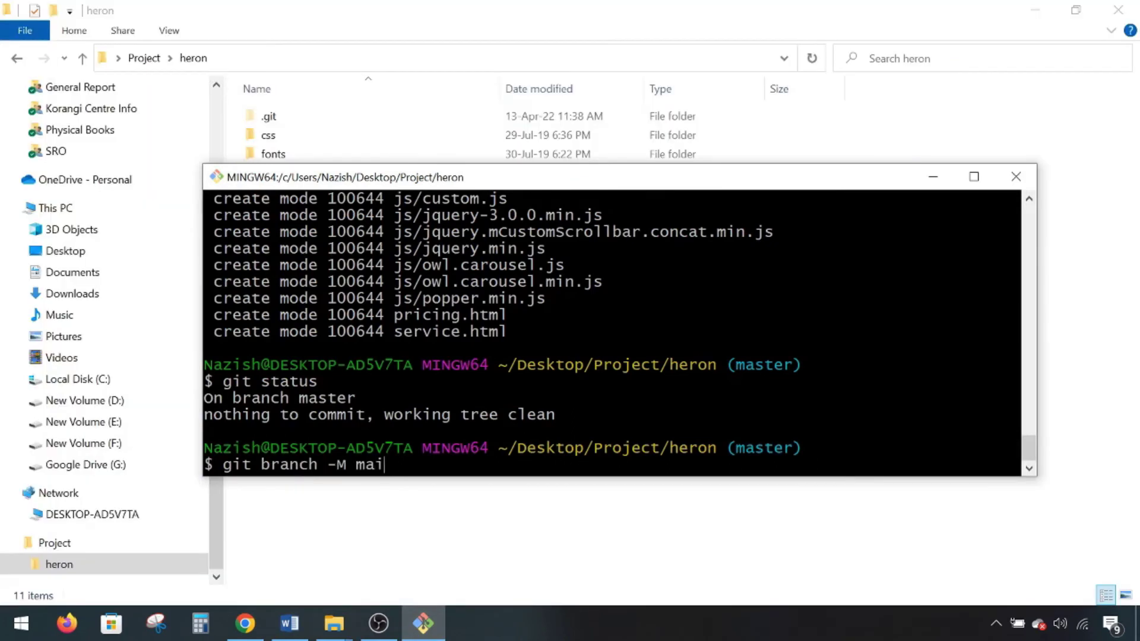
key("Return")
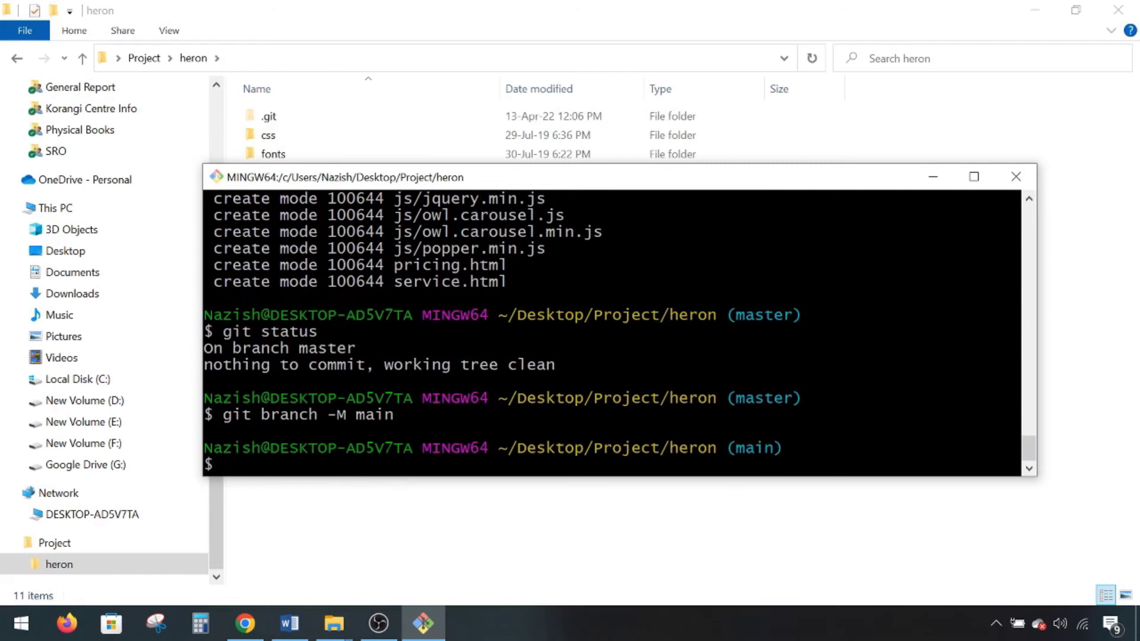
double_click(754, 448)
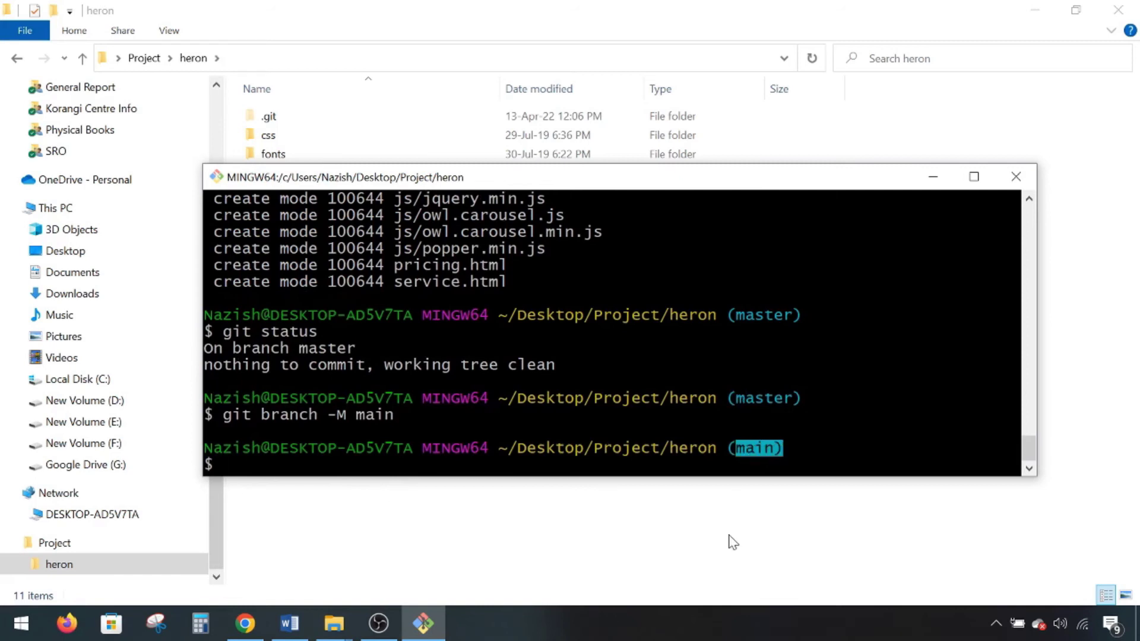
left_click(290, 623)
left_click_drag(298, 353, 435, 430)
left_click(435, 430)
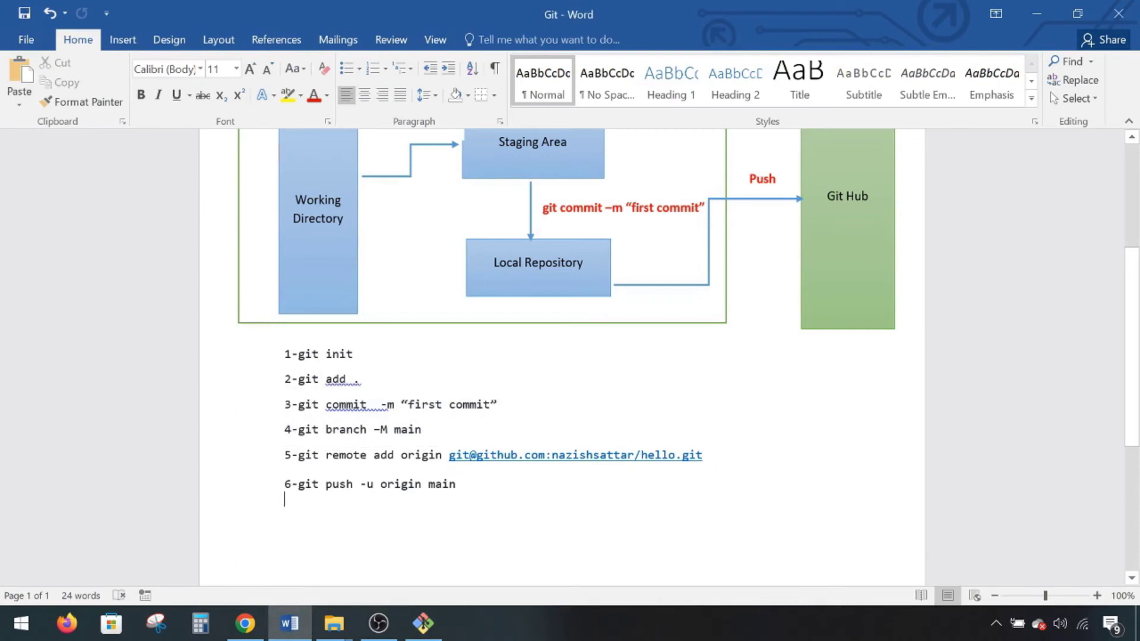
left_click_drag(285, 502, 292, 455)
left_click(388, 521)
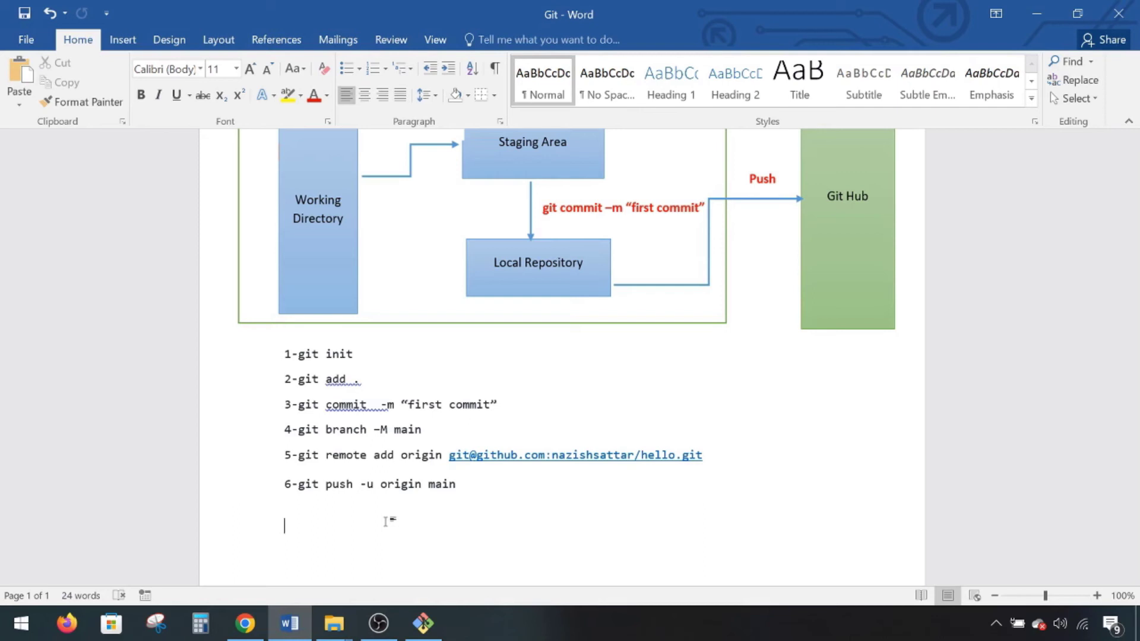
- Generate an RSA SSH key pair with ssh-keygen in the default .ssh folder, no passphrase
key("alt+Tab")
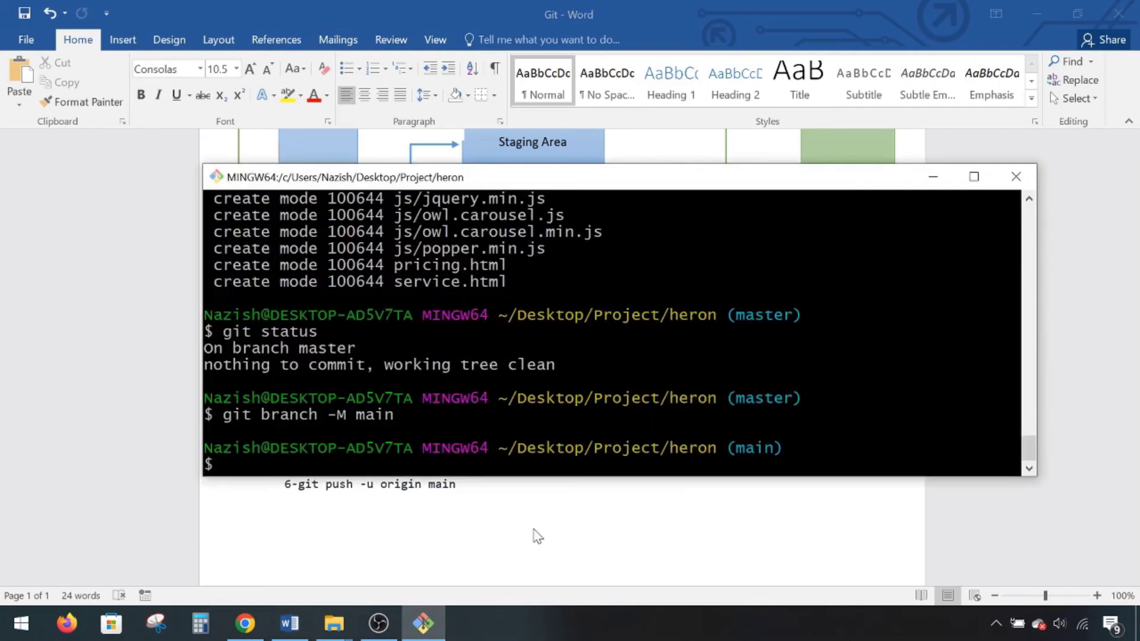
type("ssh-keygen")
key("Return")
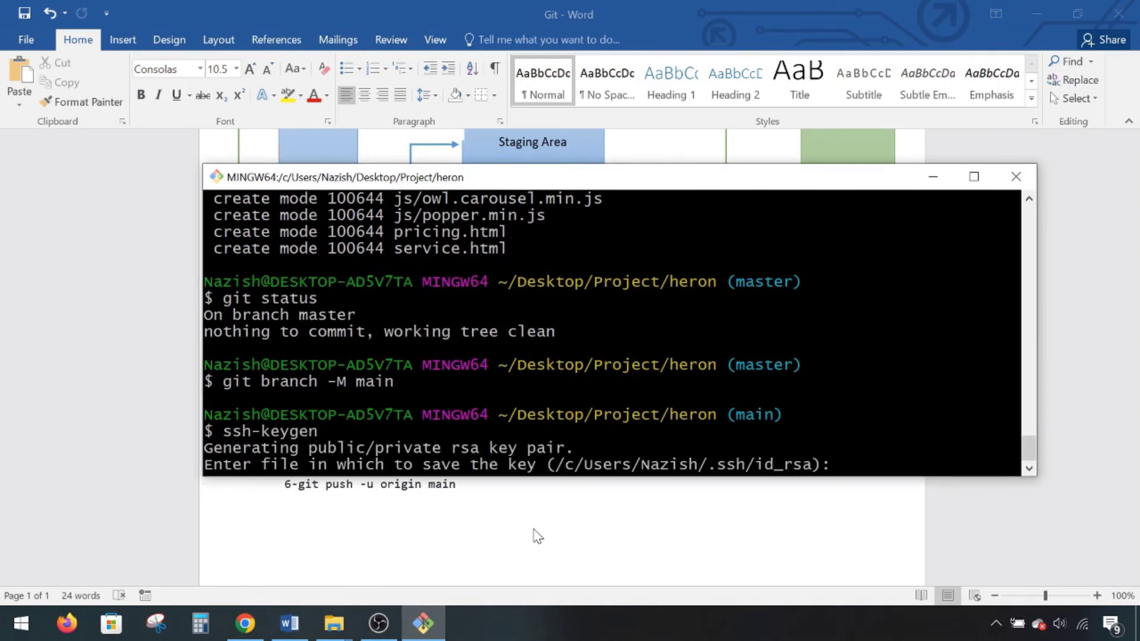
key("Return")
key("Return")
key("Return")
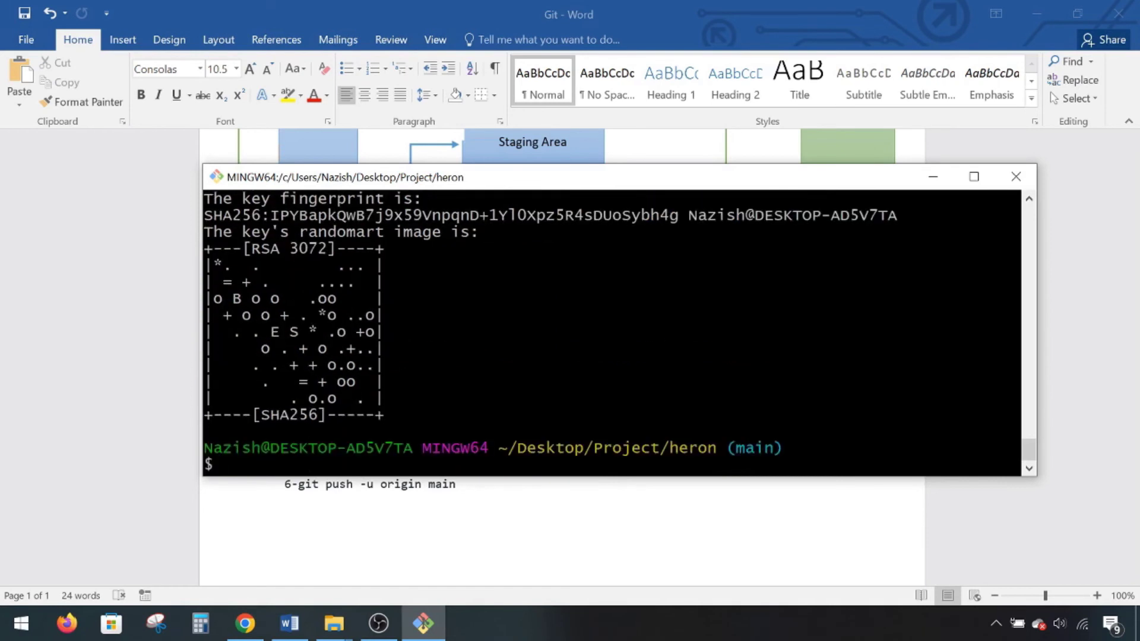
scroll(611, 332, "up", 2)
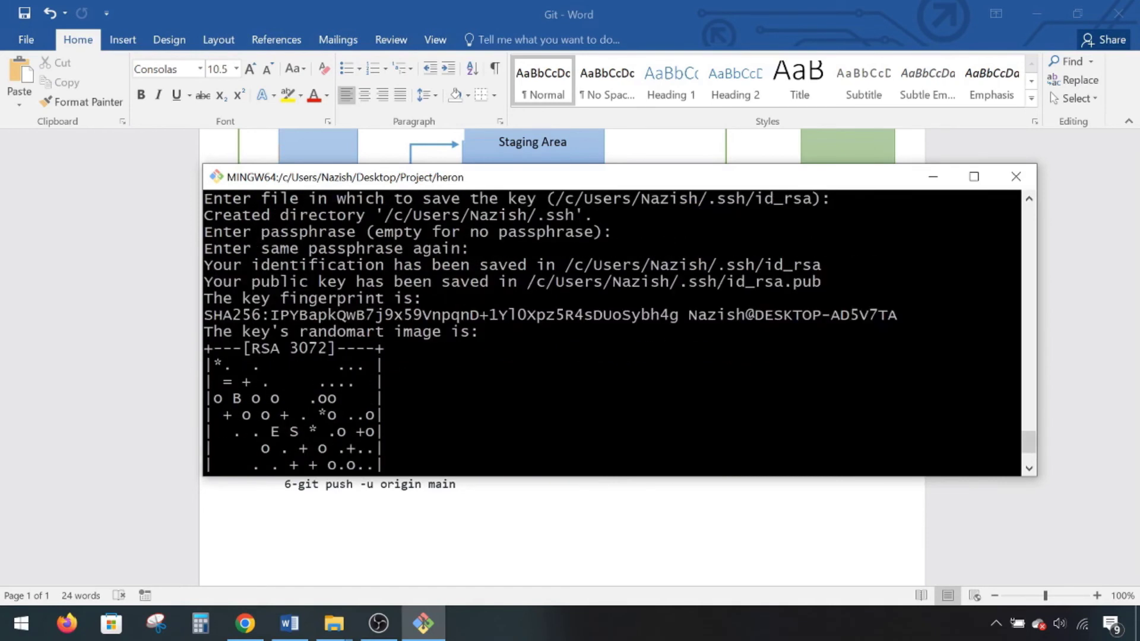
left_click_drag(565, 264, 717, 265)
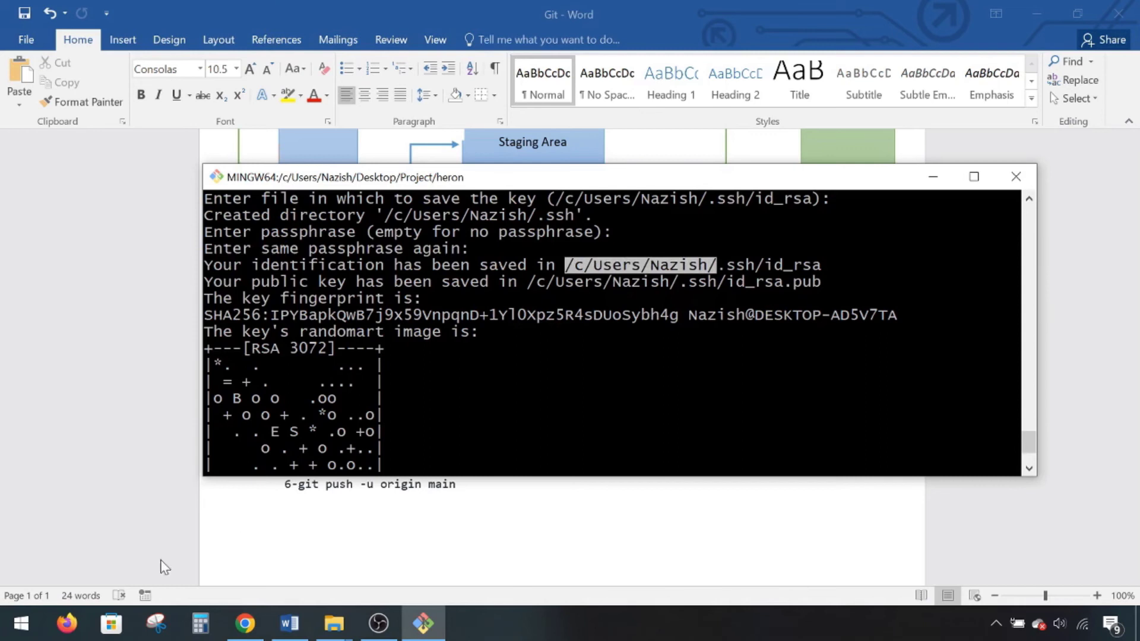
- In the heron Explorer window, browse to C:\Users\<user>\.ssh to see both id_rsa key files, then return to Git Bash
left_click(343, 631)
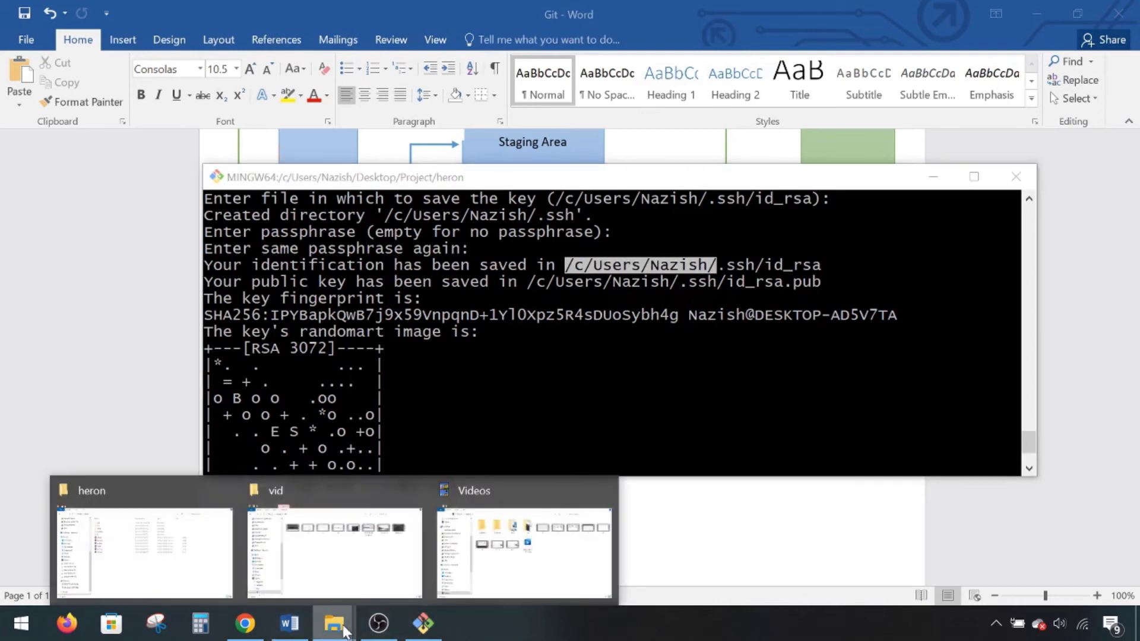
left_click(189, 567)
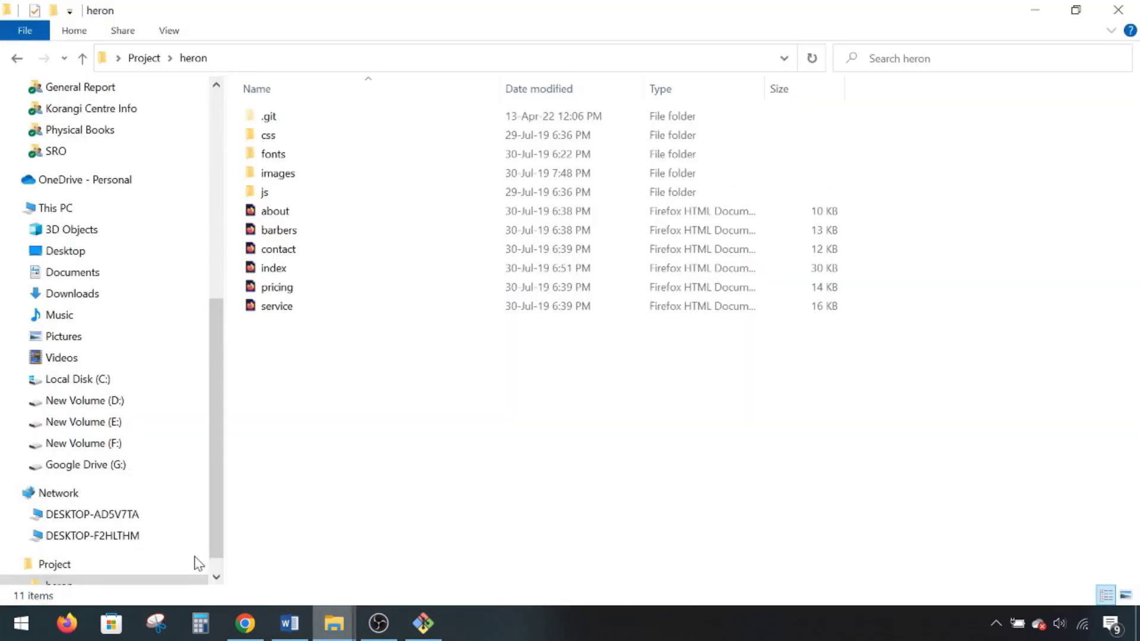
left_click(135, 378)
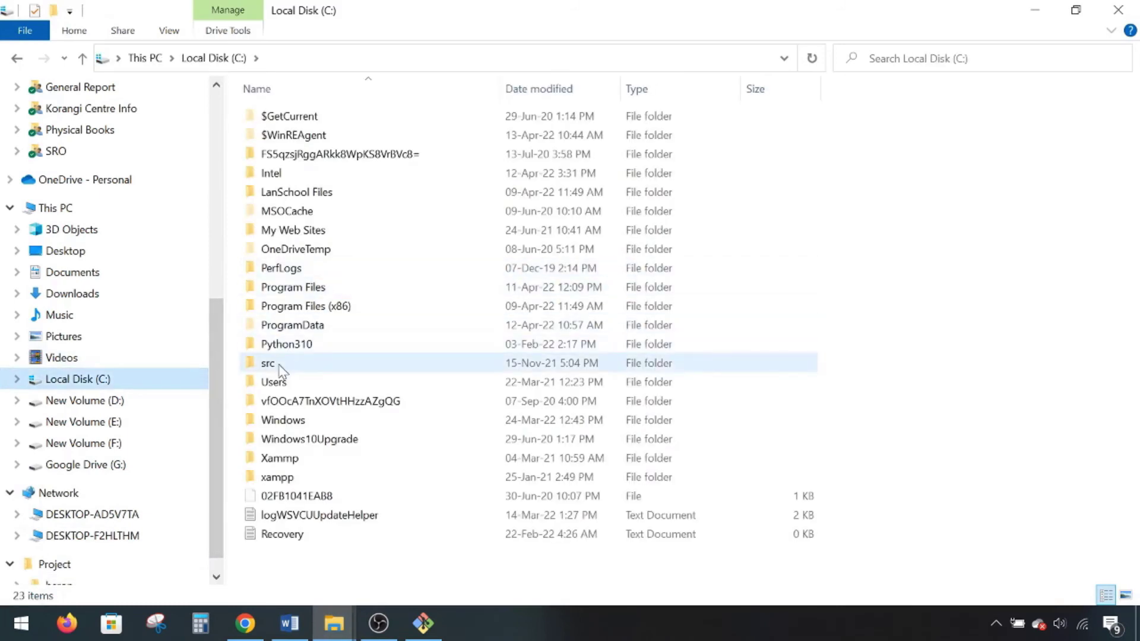
double_click(276, 382)
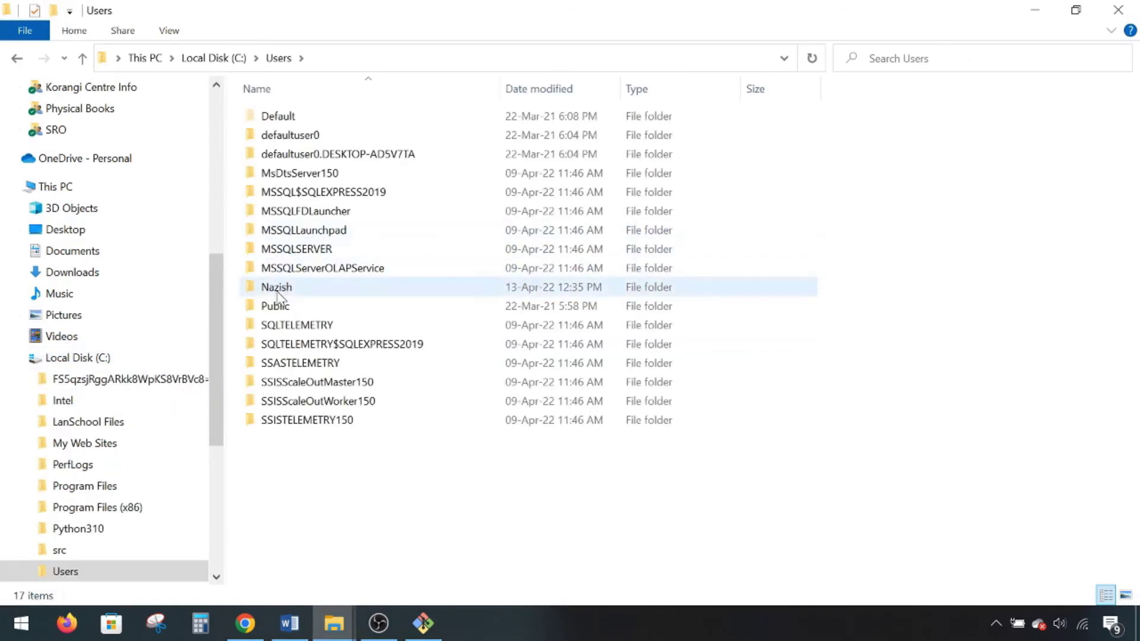
double_click(278, 288)
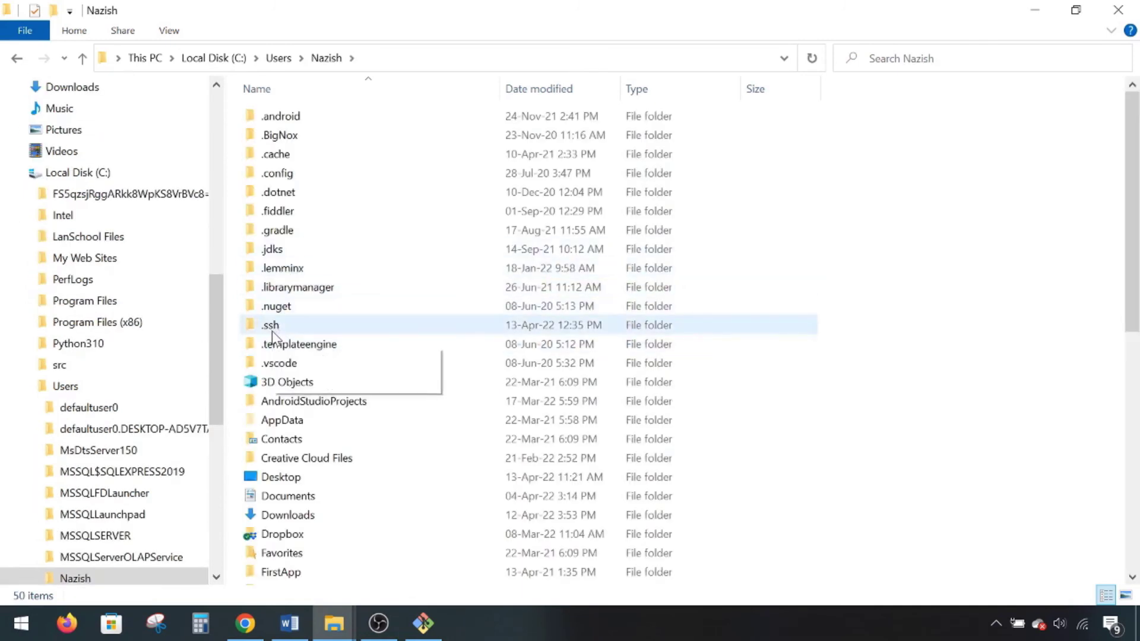
double_click(272, 330)
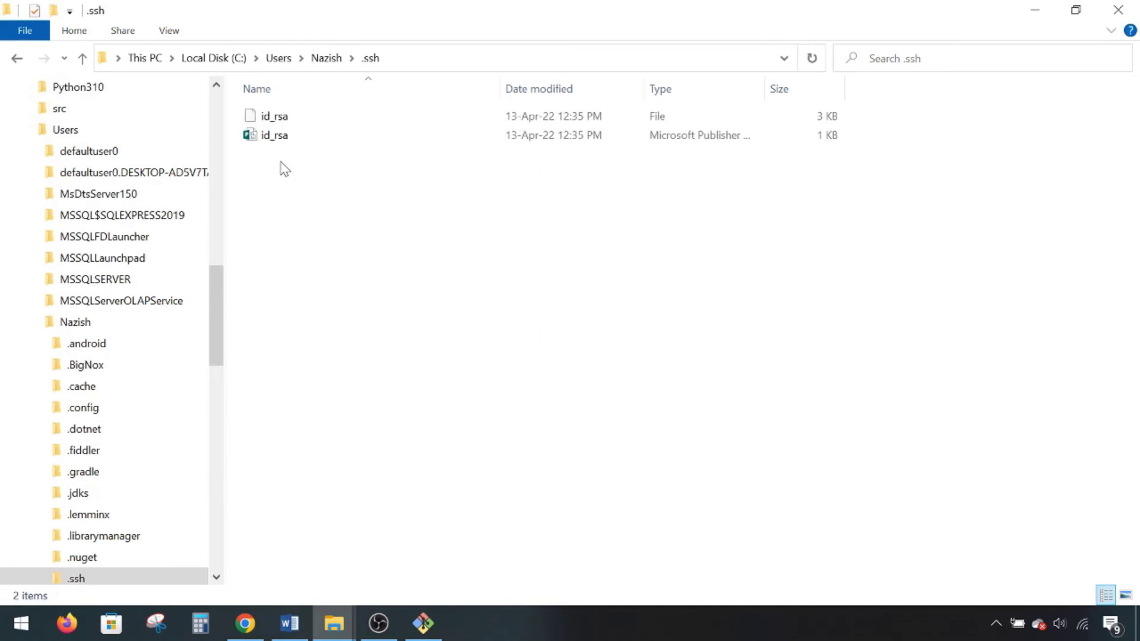
left_click(425, 624)
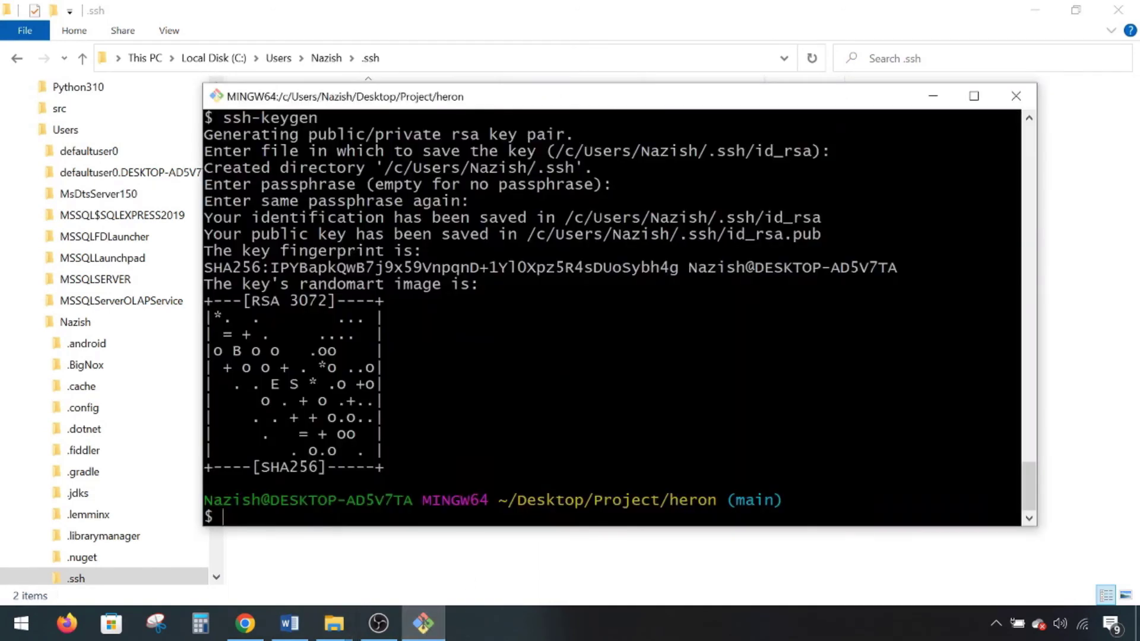
- Change the terminal into the ~/.ssh folder, correcting the mistyped ~/ssh path
type("cd ")
type("~/ssh")
key("Return")
type("c")
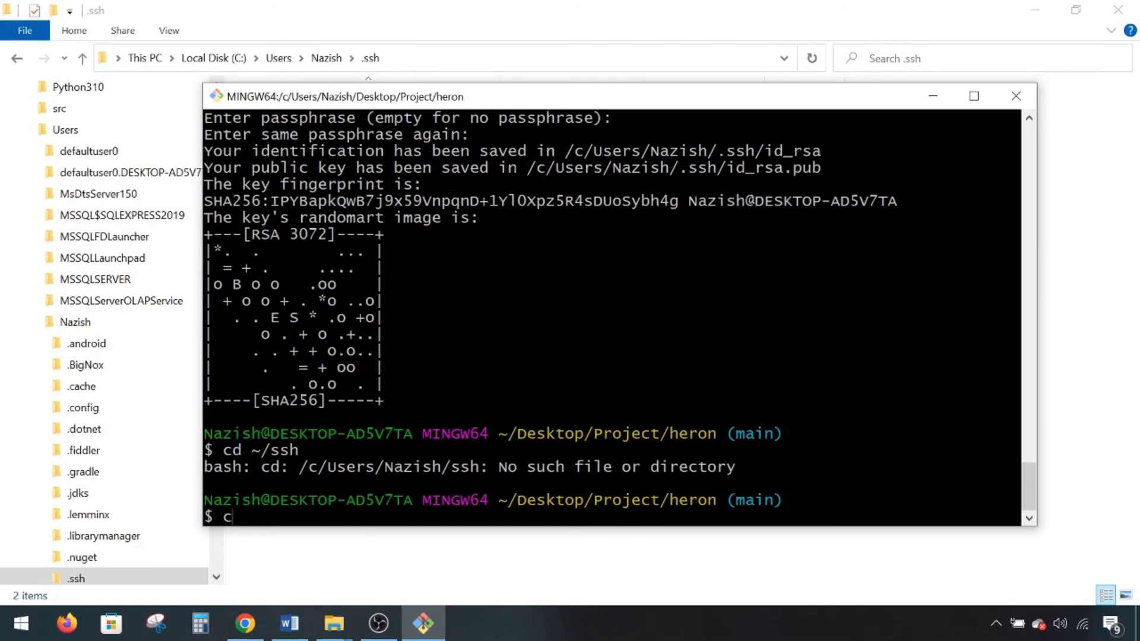
type("d ~/.ssh")
key("Return")
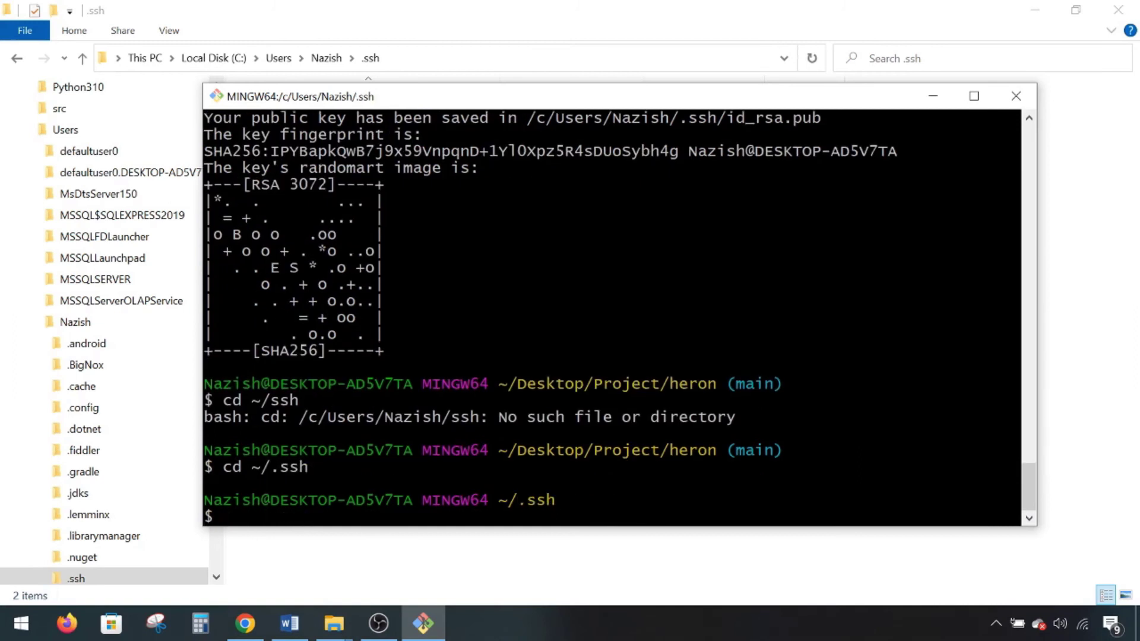
left_click_drag(499, 500, 653, 502)
- Print id_rsa.pub with cat and copy the displayed public key text
type("cat id_rsa")
scroll(620, 318, "up", 1)
left_click_drag(717, 168, 821, 168)
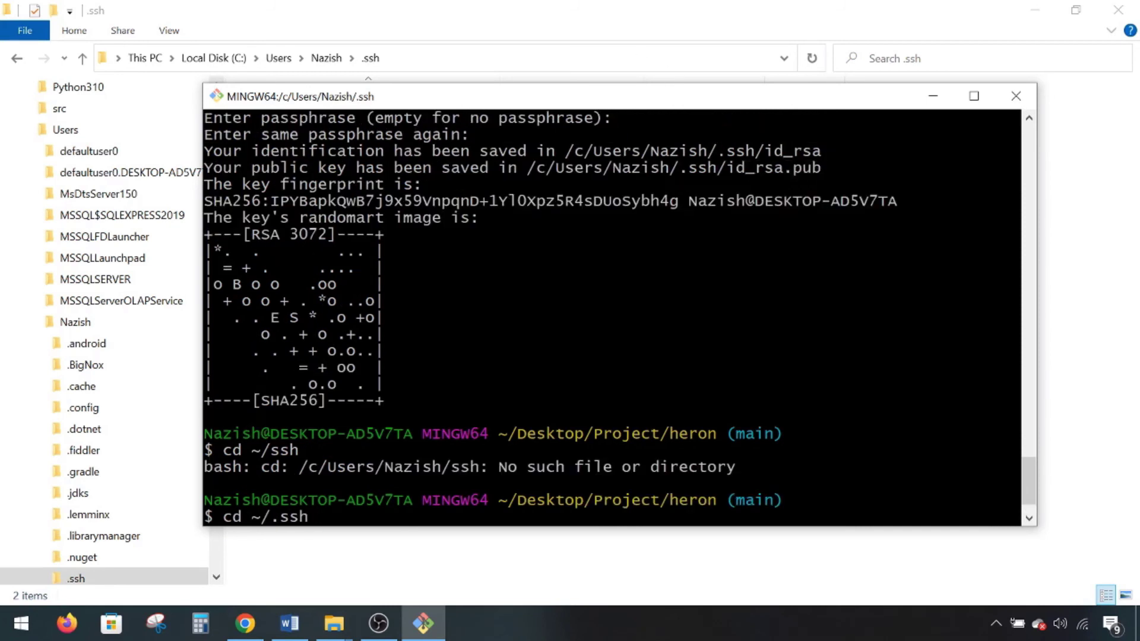
scroll(620, 318, "down", 1)
type("pub")
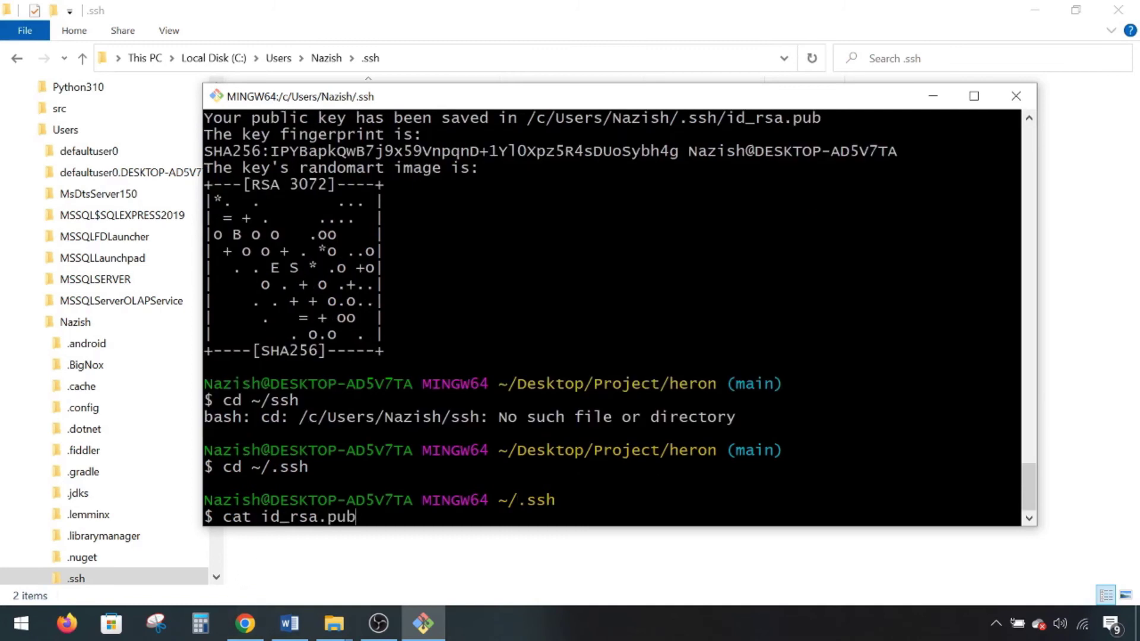
key("Return")
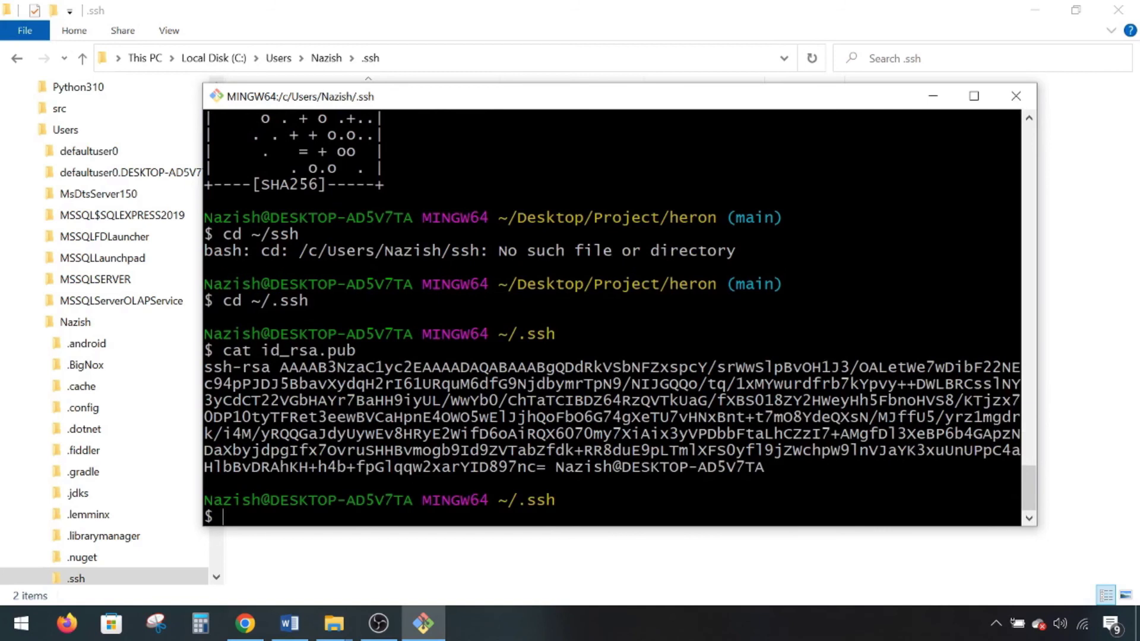
left_click_drag(204, 367, 772, 467)
key("alt+Tab")
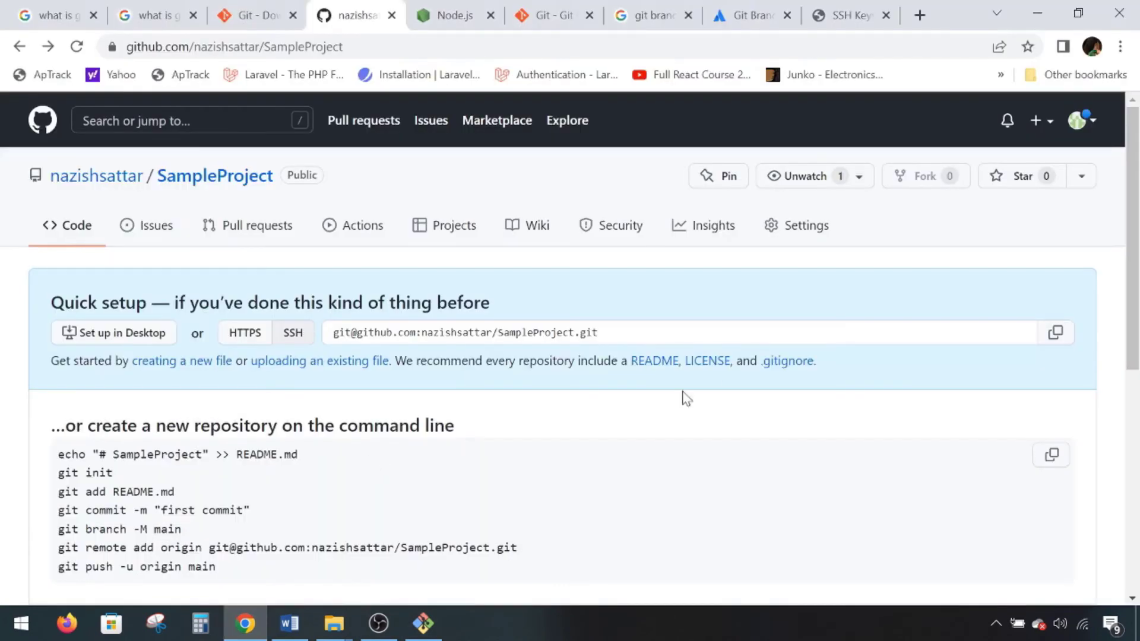
- Go to the GitHub account's SSH and GPG keys settings and start a new SSH key
left_click(1096, 127)
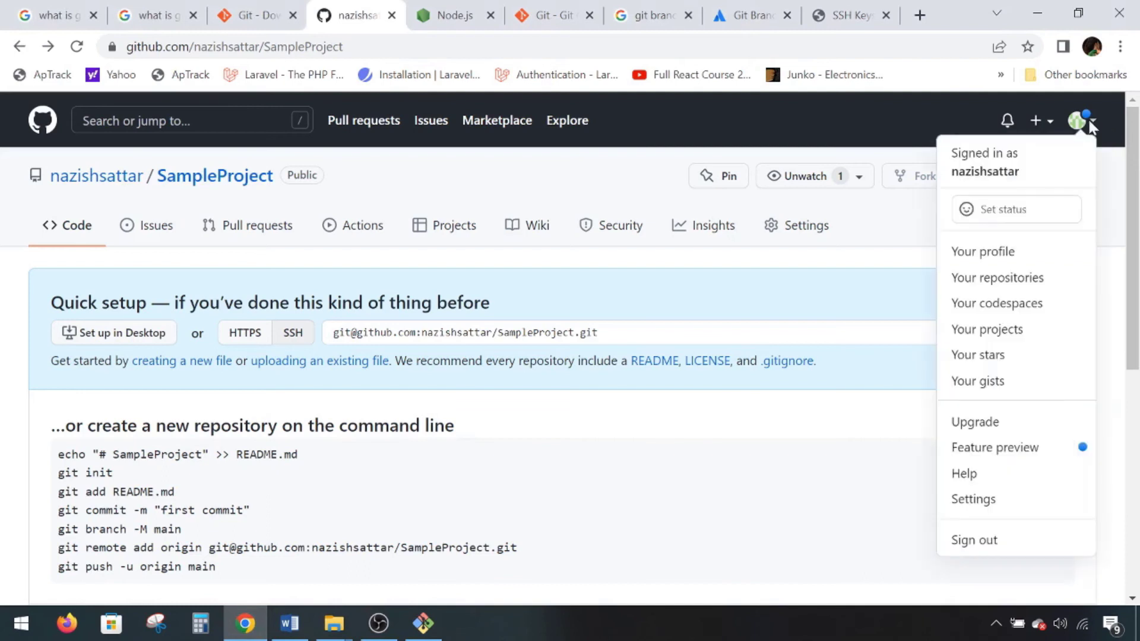
left_click(1000, 496)
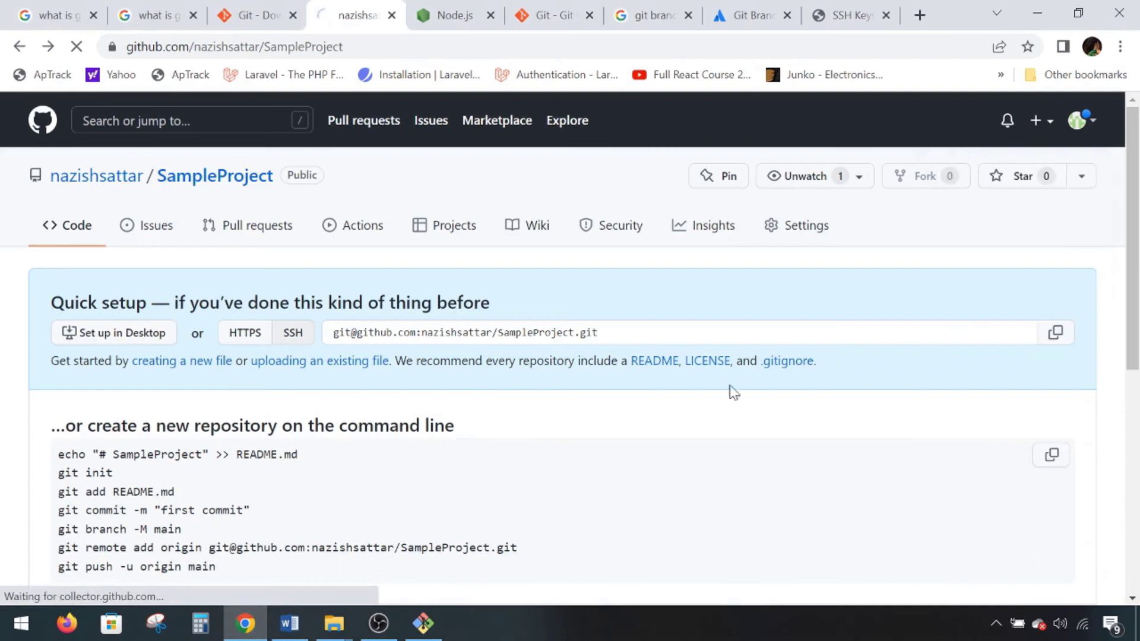
scroll(95, 403, "down", 3)
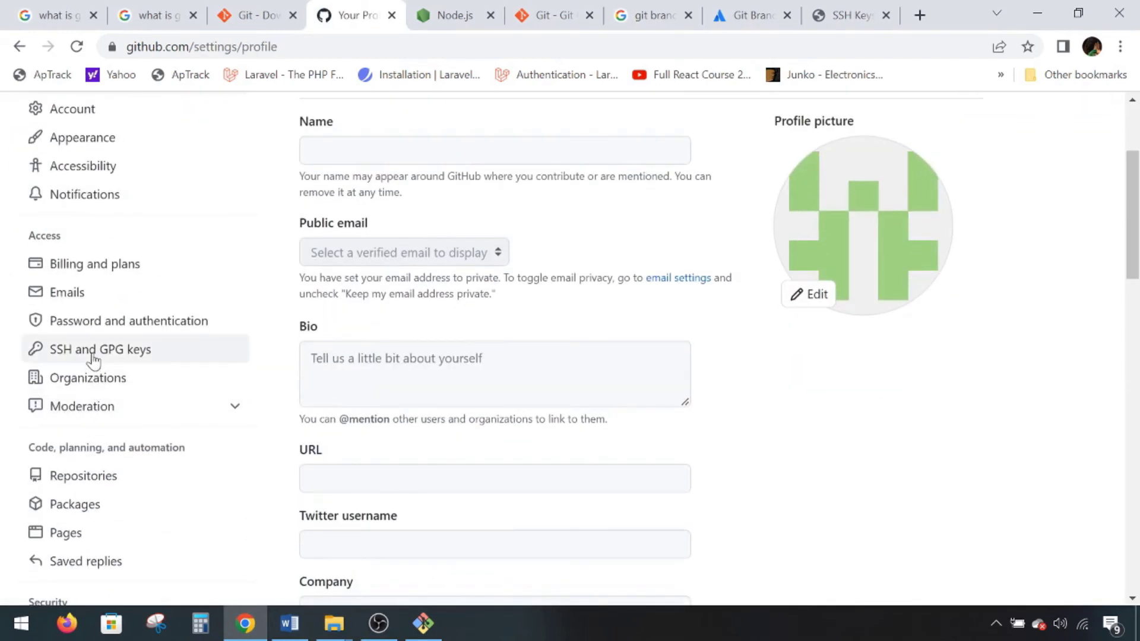
left_click(94, 357)
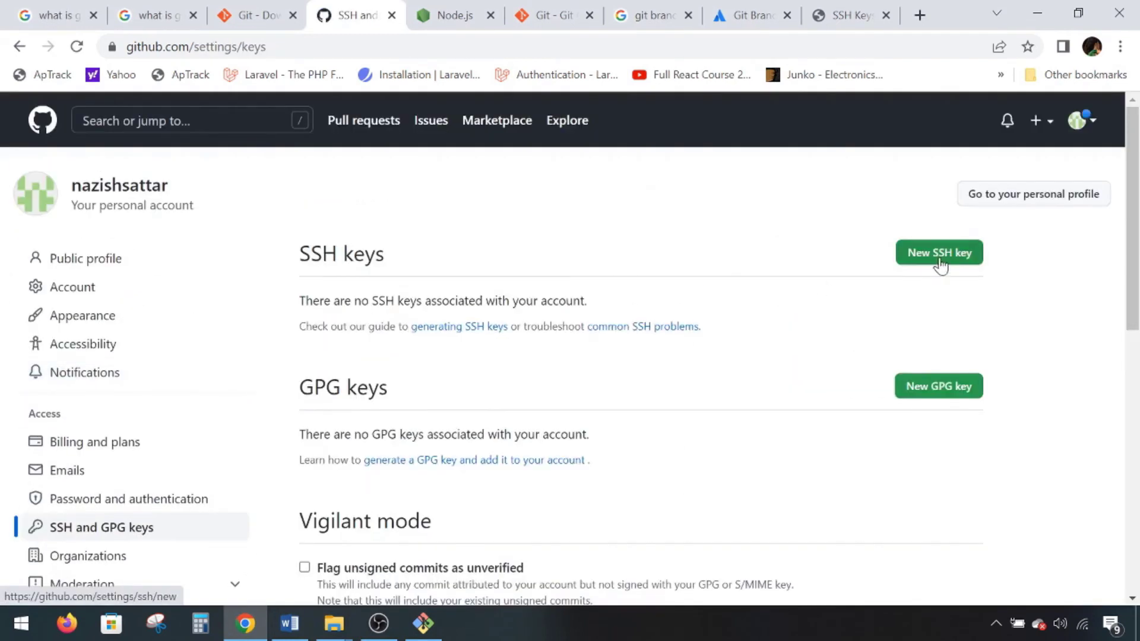
left_click(918, 259)
- Paste the copied public key and add it, then select the remote-add and push lines in the Word Git notes
left_click(311, 399)
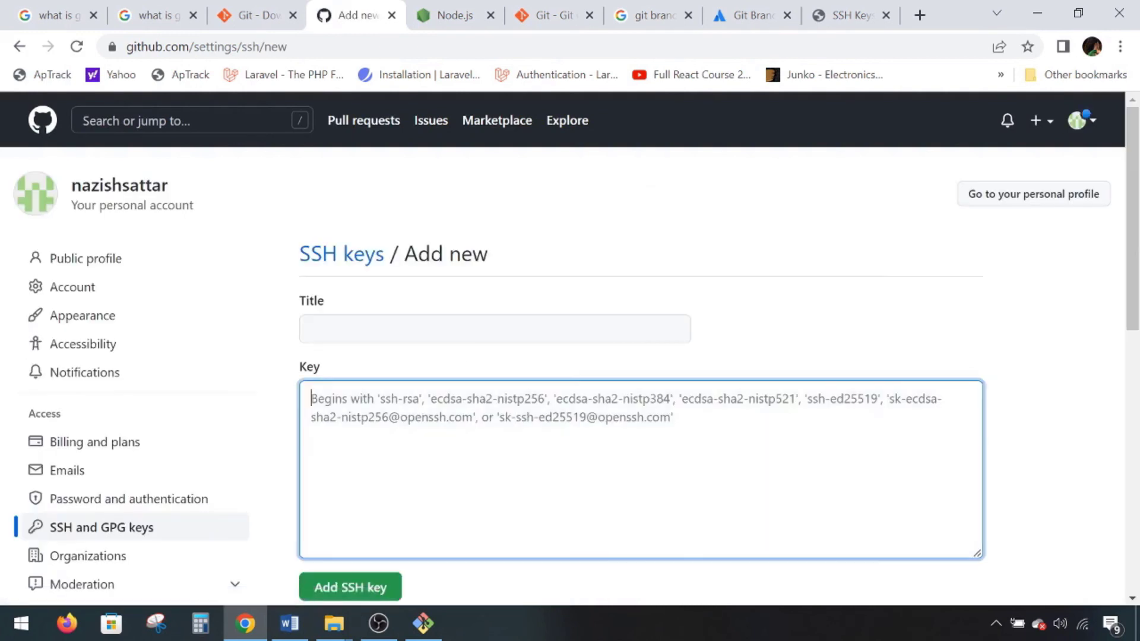
key("ctrl+v")
scroll(374, 438, "down", 3)
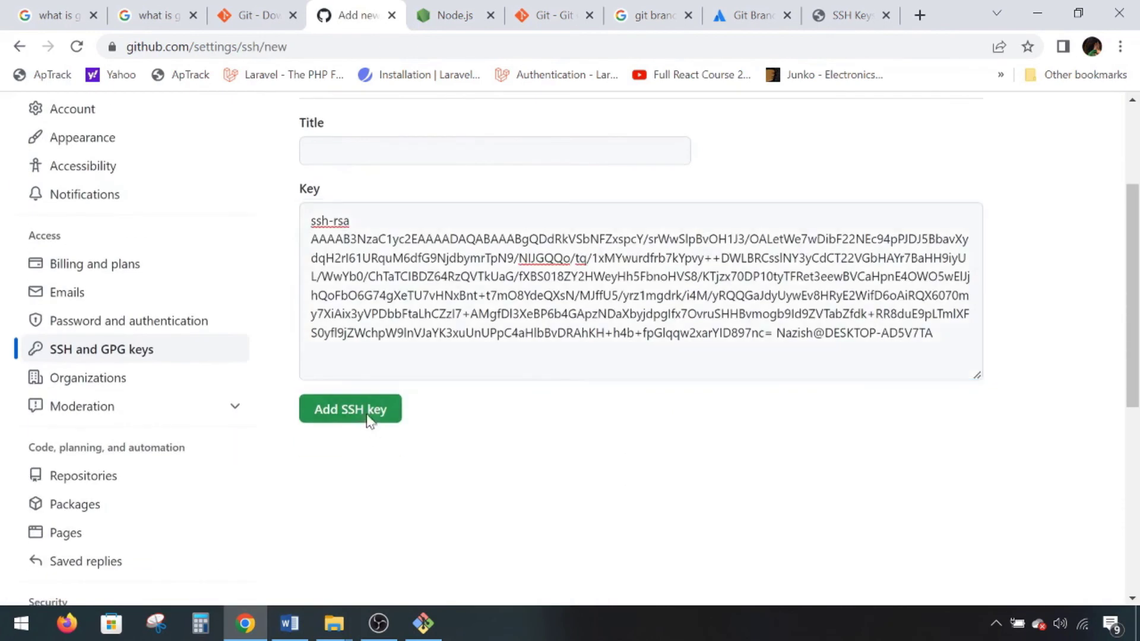
left_click(368, 415)
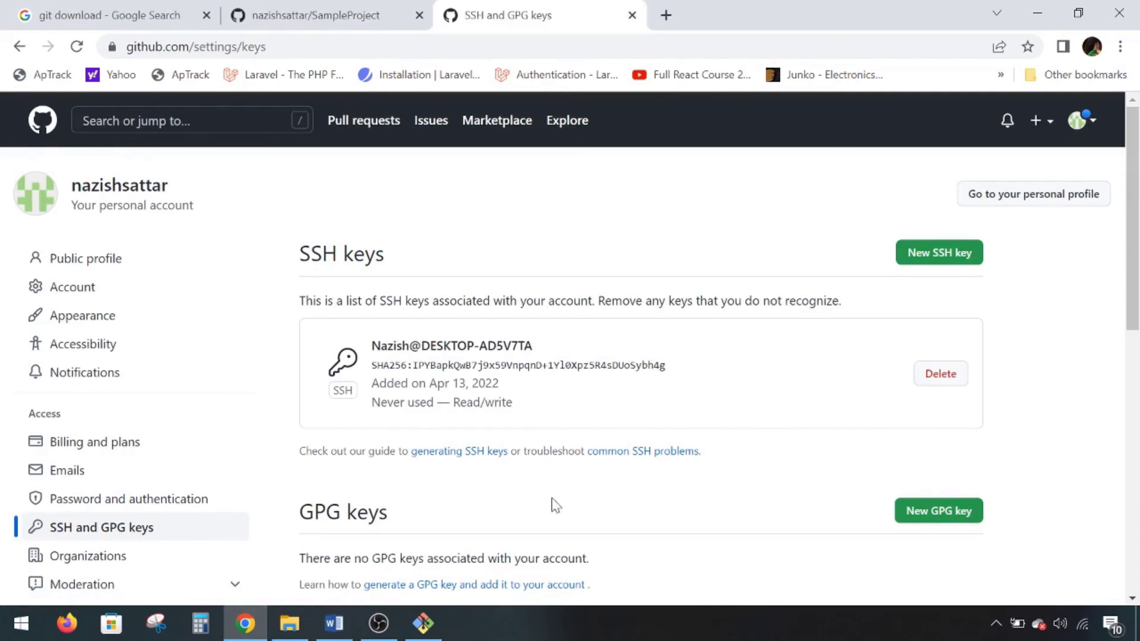
left_click(317, 628)
left_click_drag(297, 413, 461, 442)
left_click(443, 484)
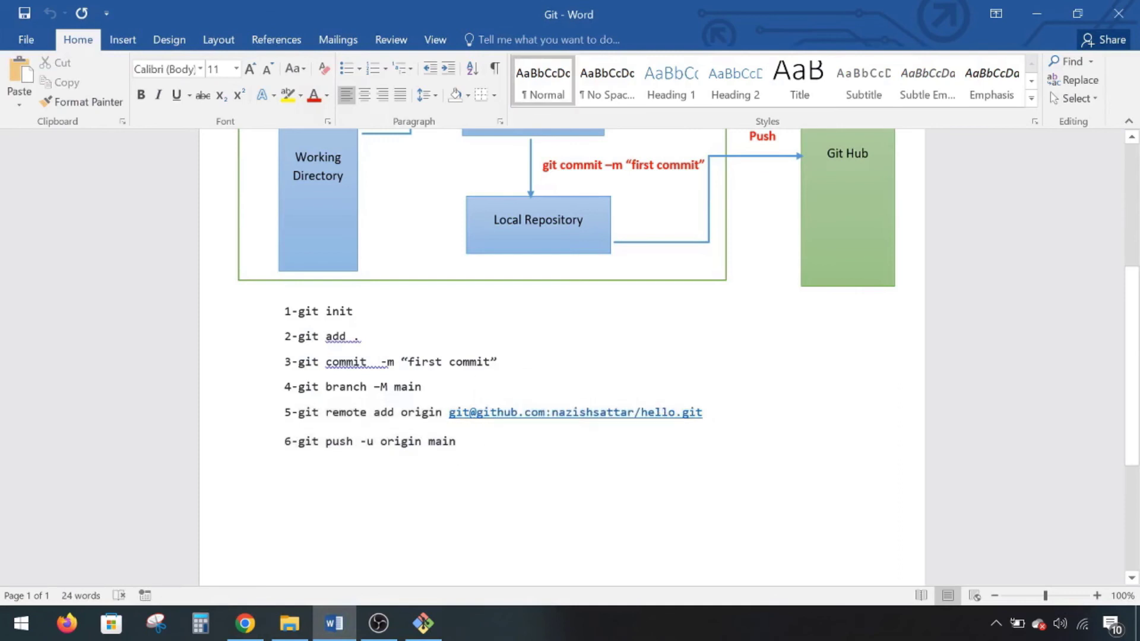
left_click_drag(450, 412, 699, 430)
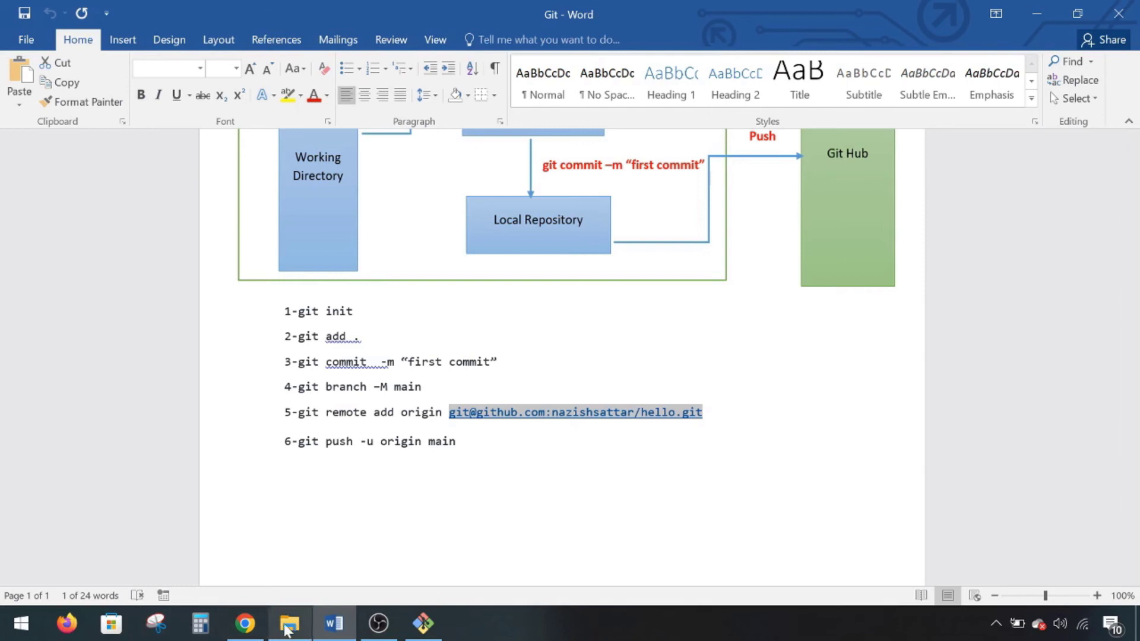
- Copy the full SSH clone address from SampleProject's quick setup section
left_click(244, 623)
key("ctrl+shift+Tab")
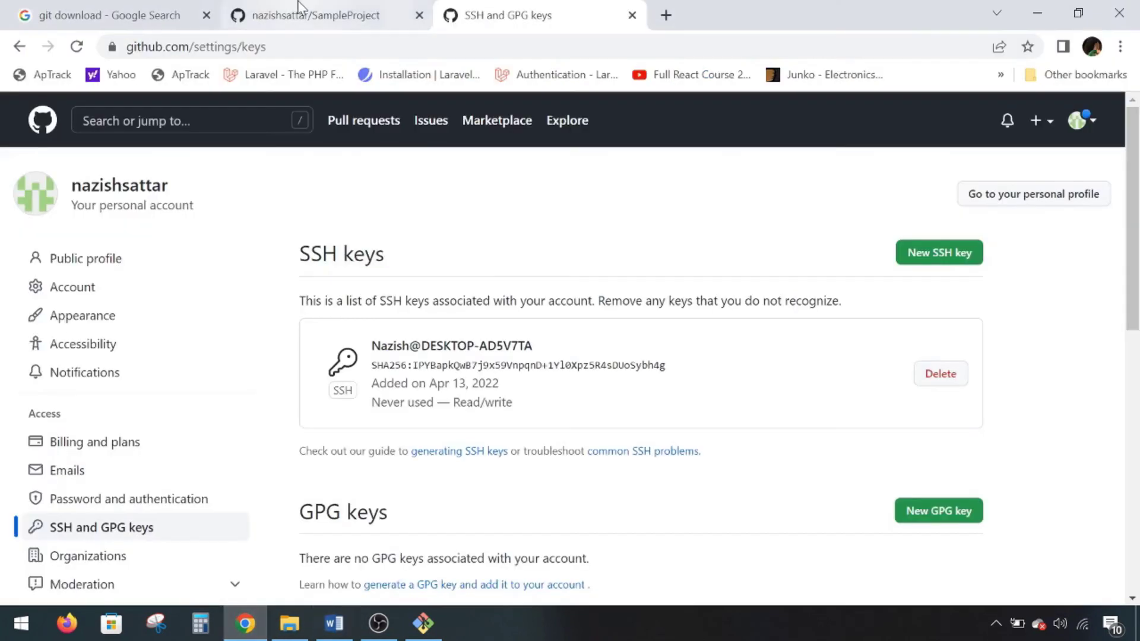
left_click_drag(58, 367, 239, 480)
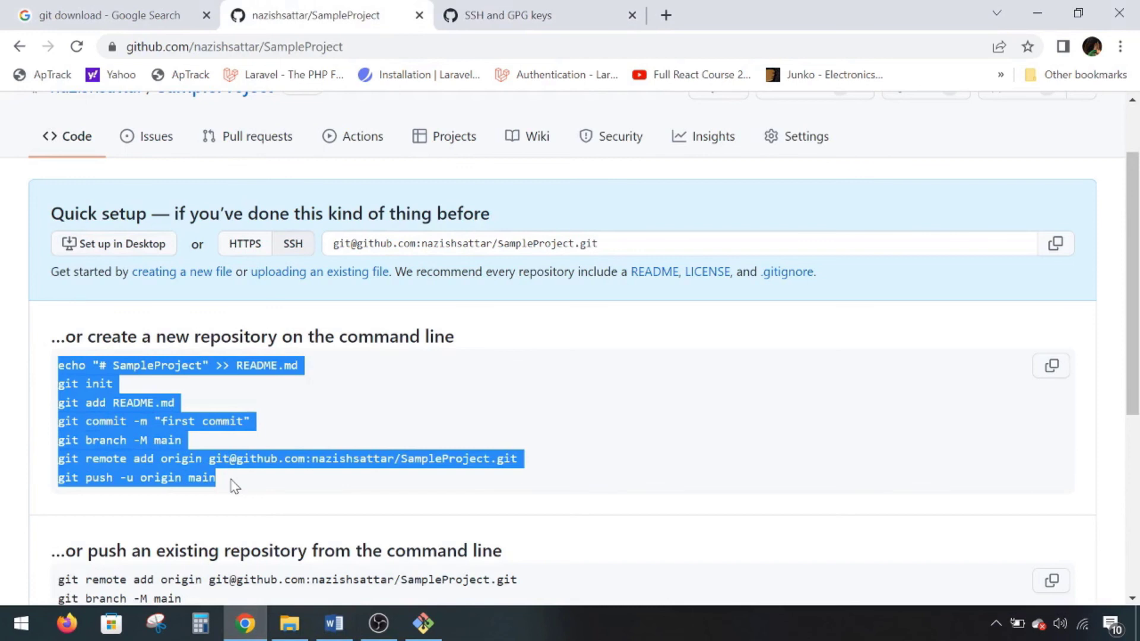
left_click(229, 482)
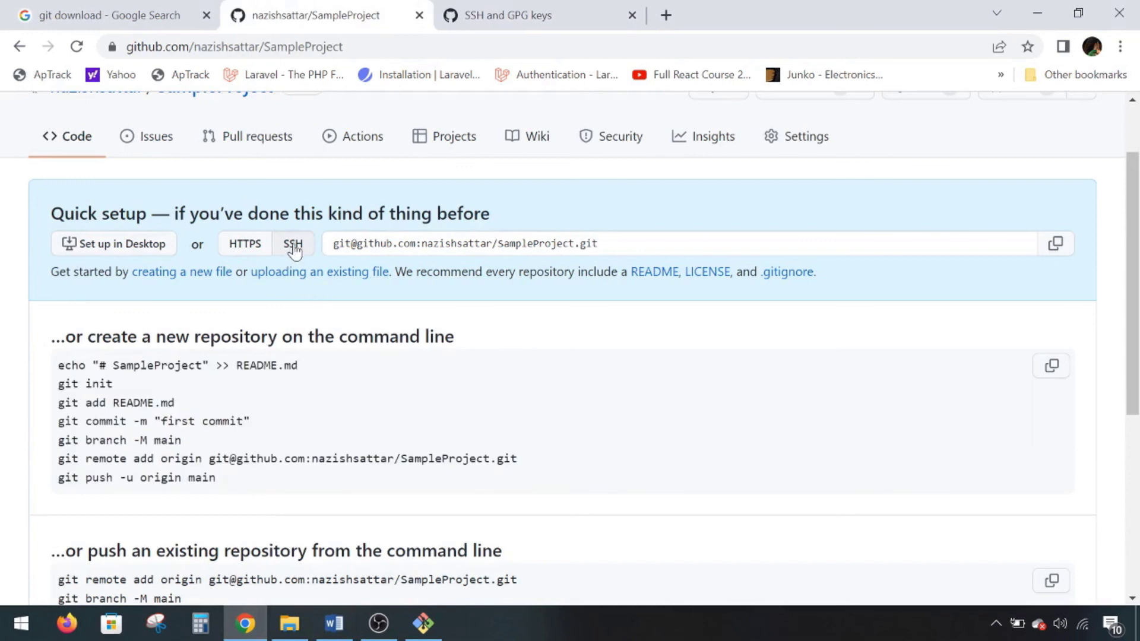
left_click_drag(398, 243, 491, 244)
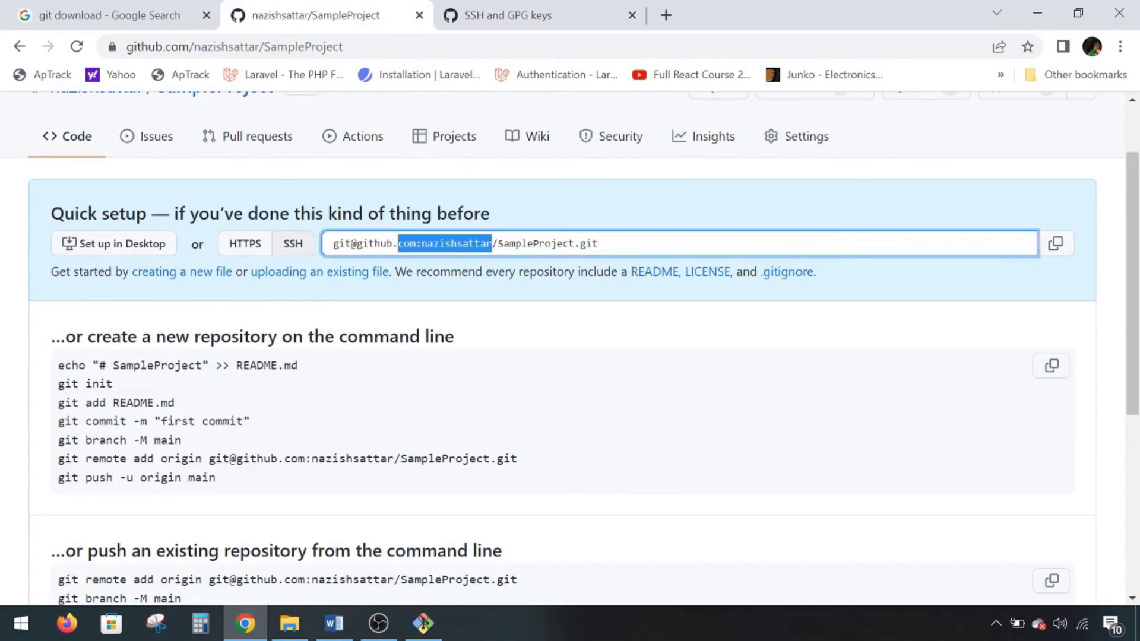
key("ctrl+a")
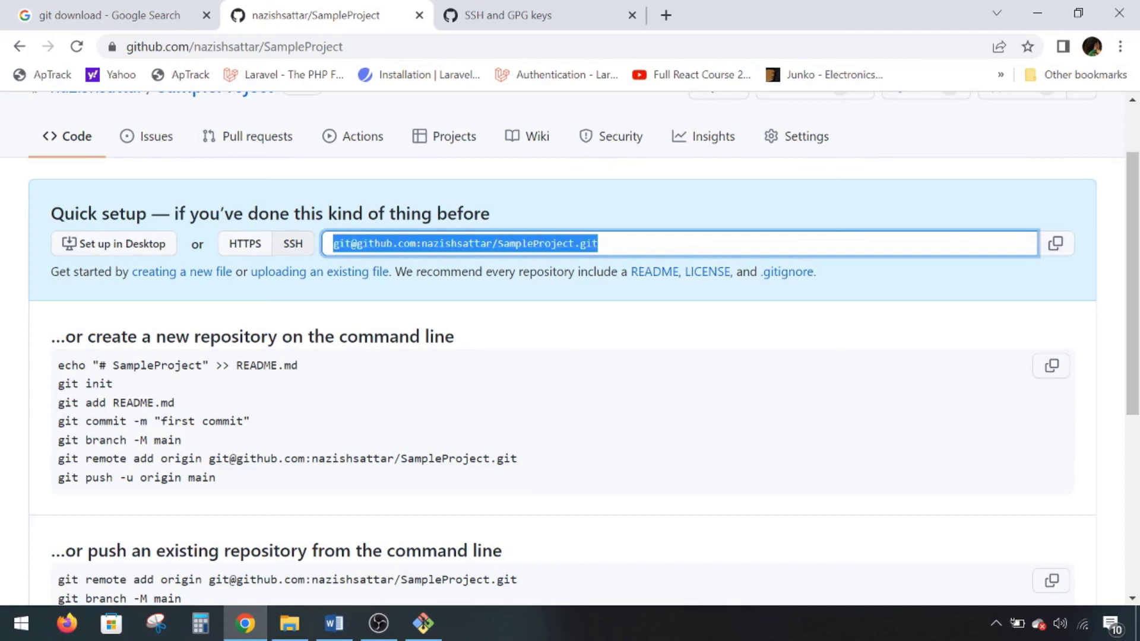
right_click(472, 238)
left_click(496, 252)
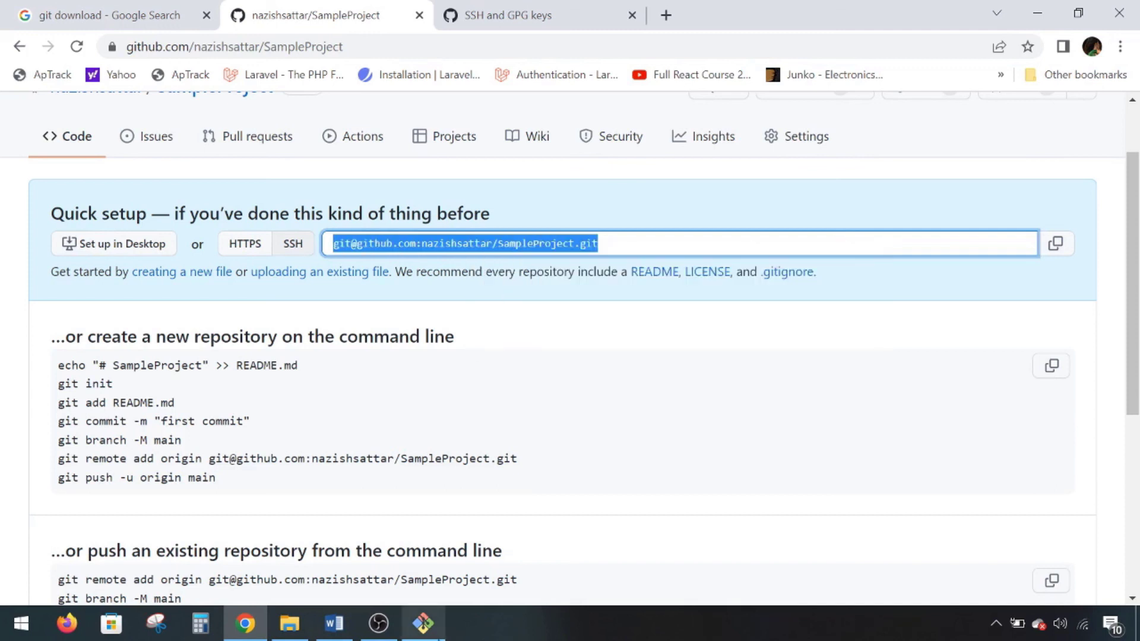
left_click(424, 623)
- Add the pasted SampleProject SSH address as the origin remote with git remote add origin
type("git")
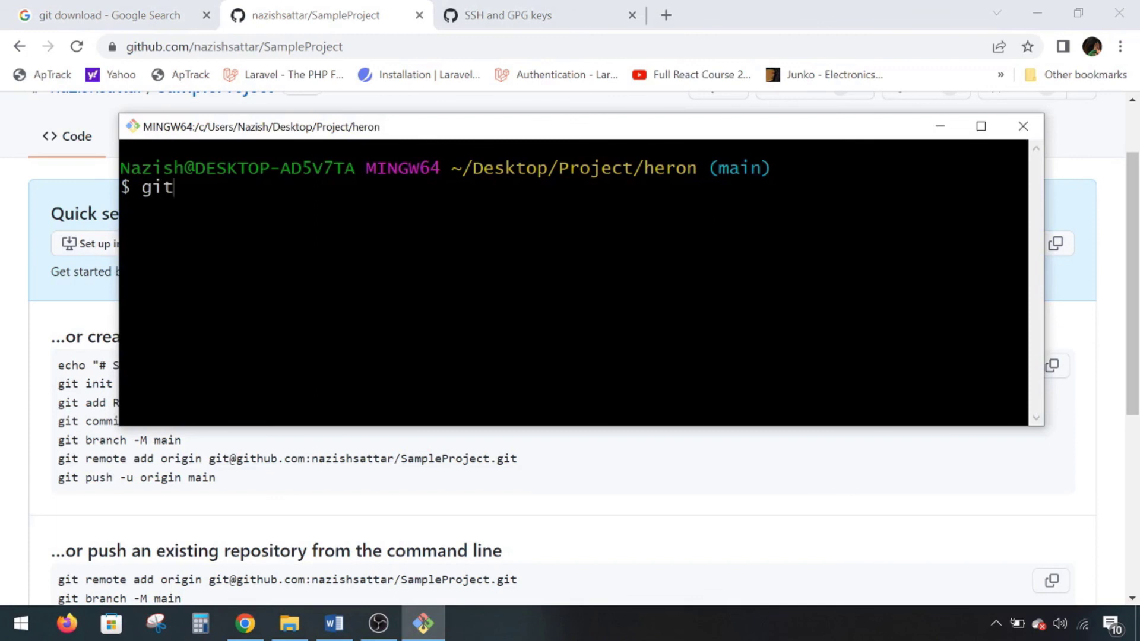
type(" remote add origin")
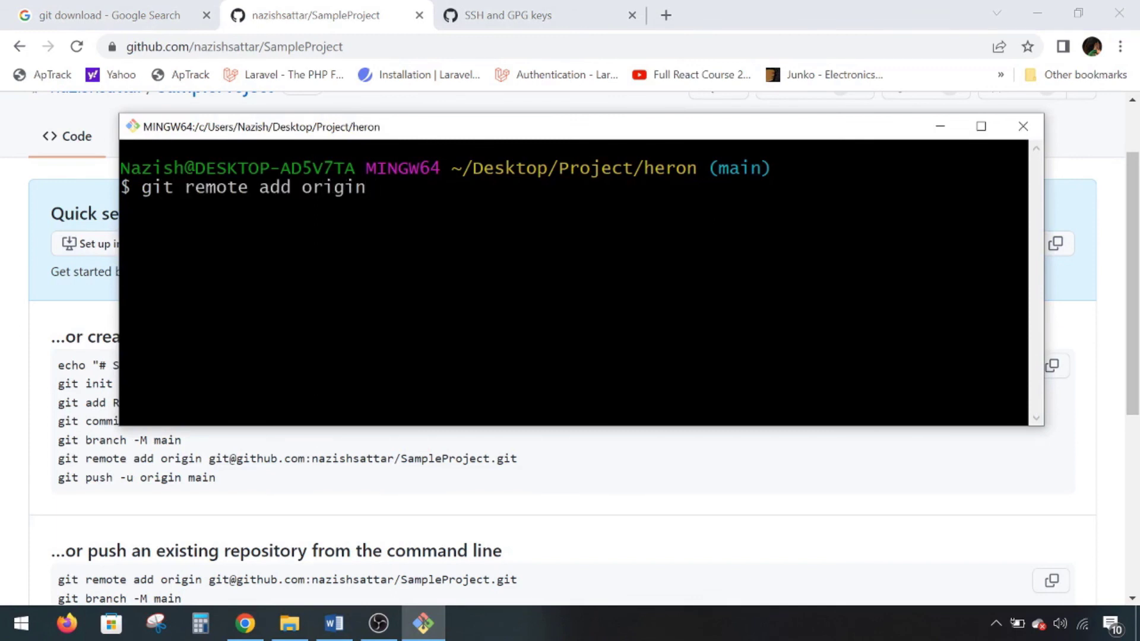
right_click(386, 193)
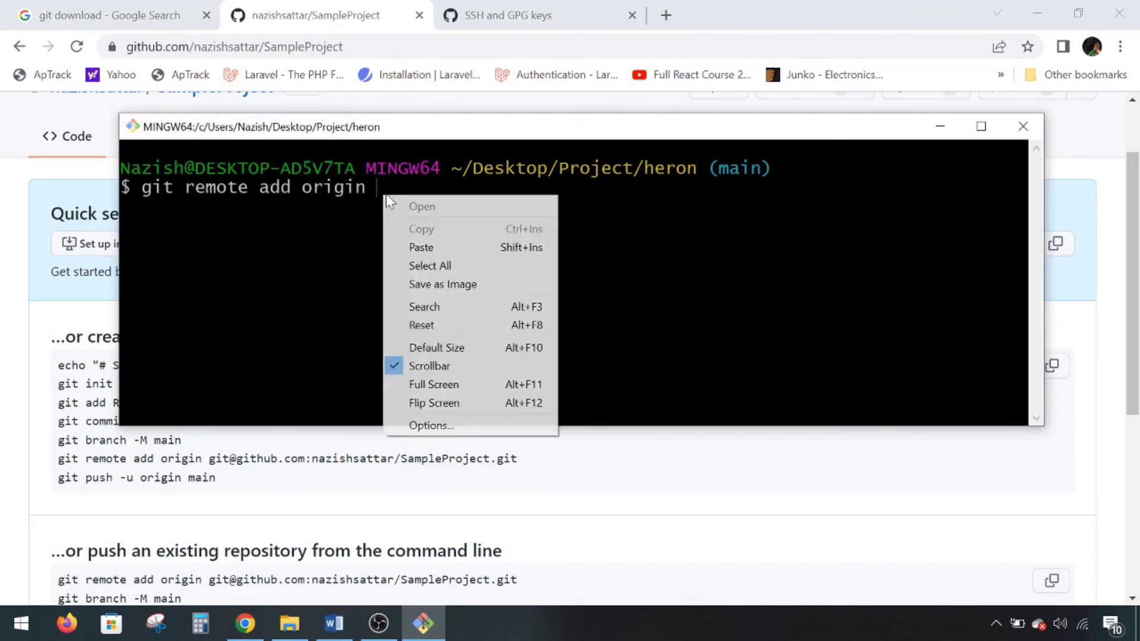
left_click(420, 246)
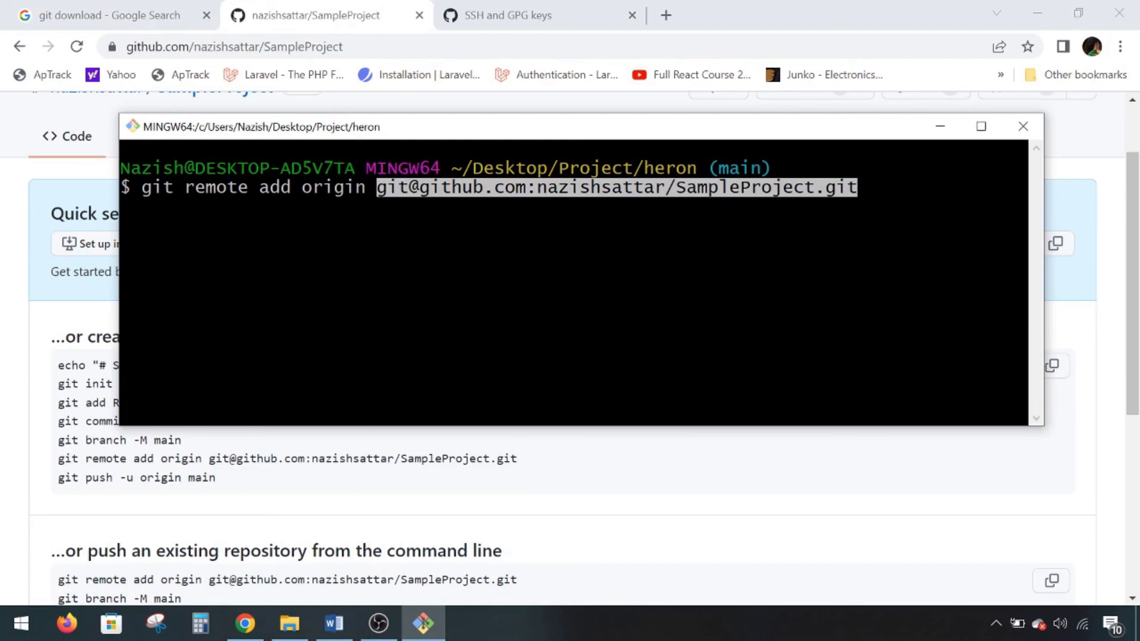
key("Return")
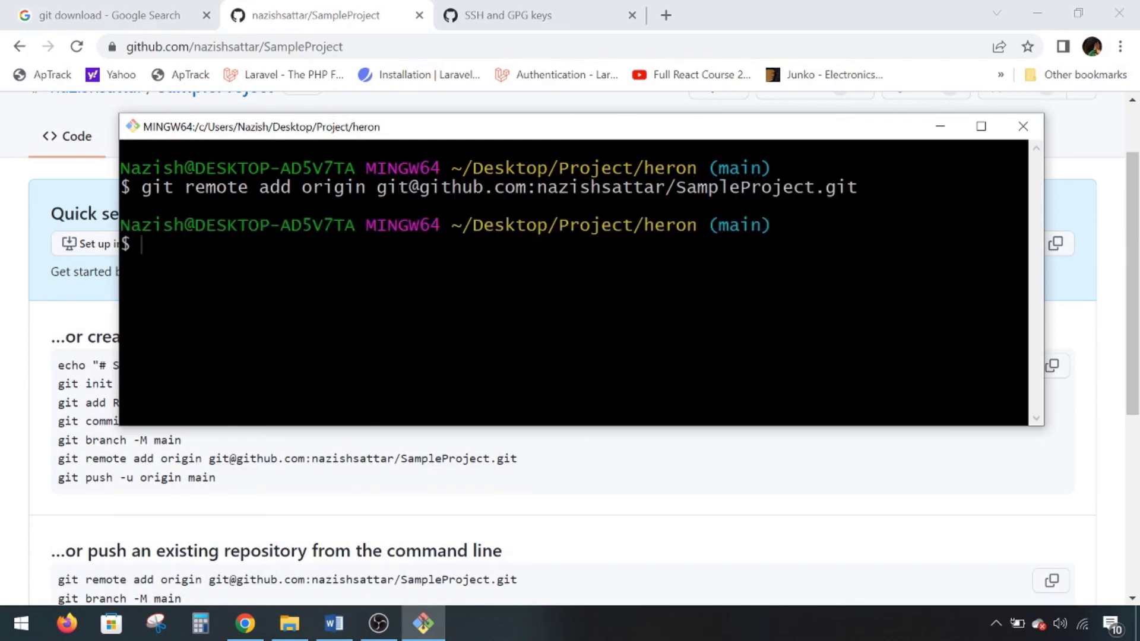
- Run git push origin main and answer yes to trust github.com's host key
type("git push origin ")
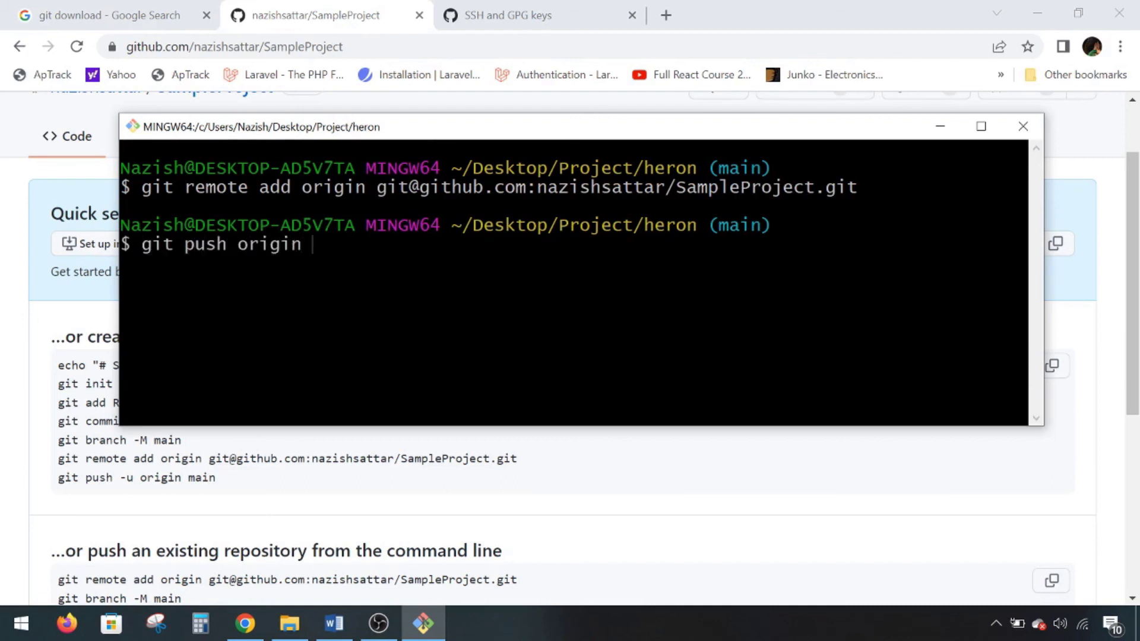
type("main")
left_click_drag(708, 226, 762, 225)
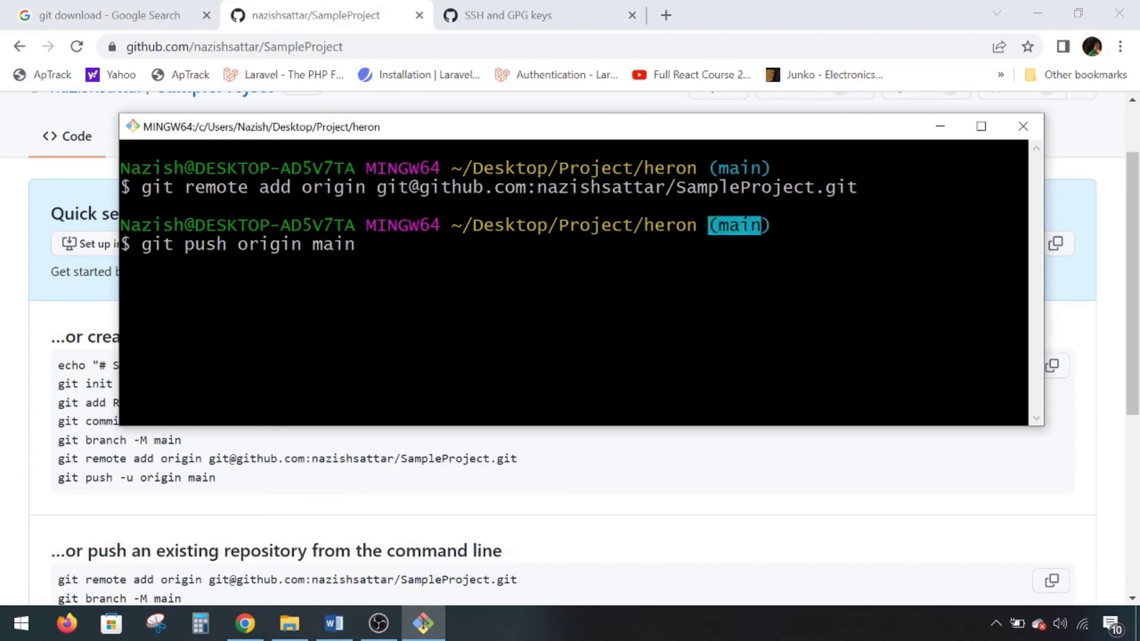
key("Return")
type("y")
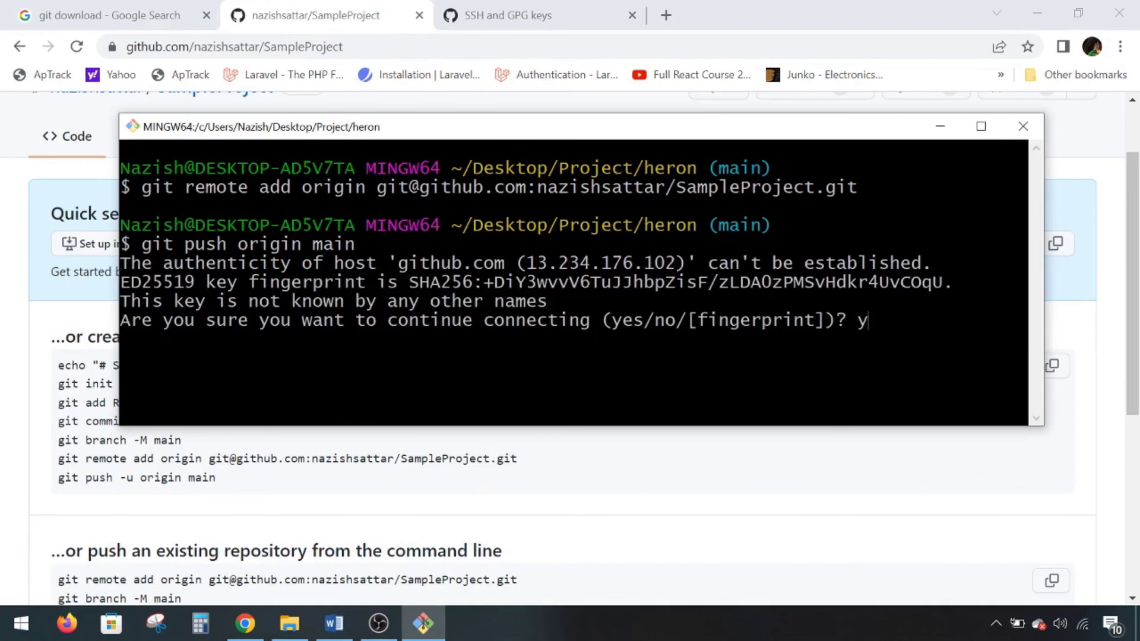
type("es")
key("Return")
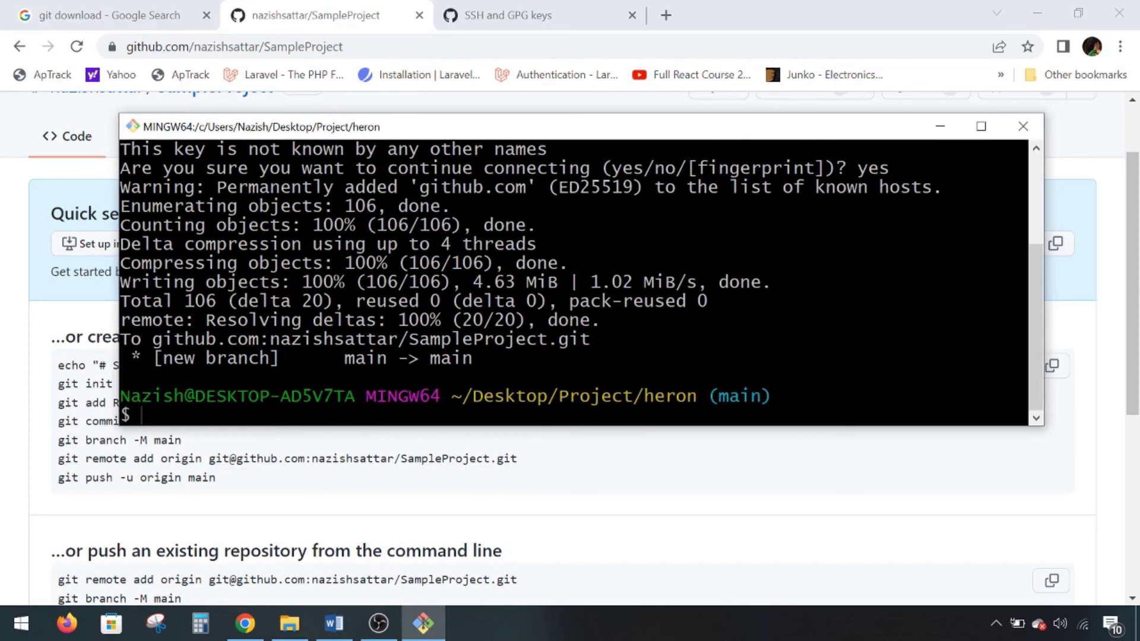
- Reload the SampleProject page to check the pushed heron folders and HTML pages, then return to the terminal
left_click(3, 275)
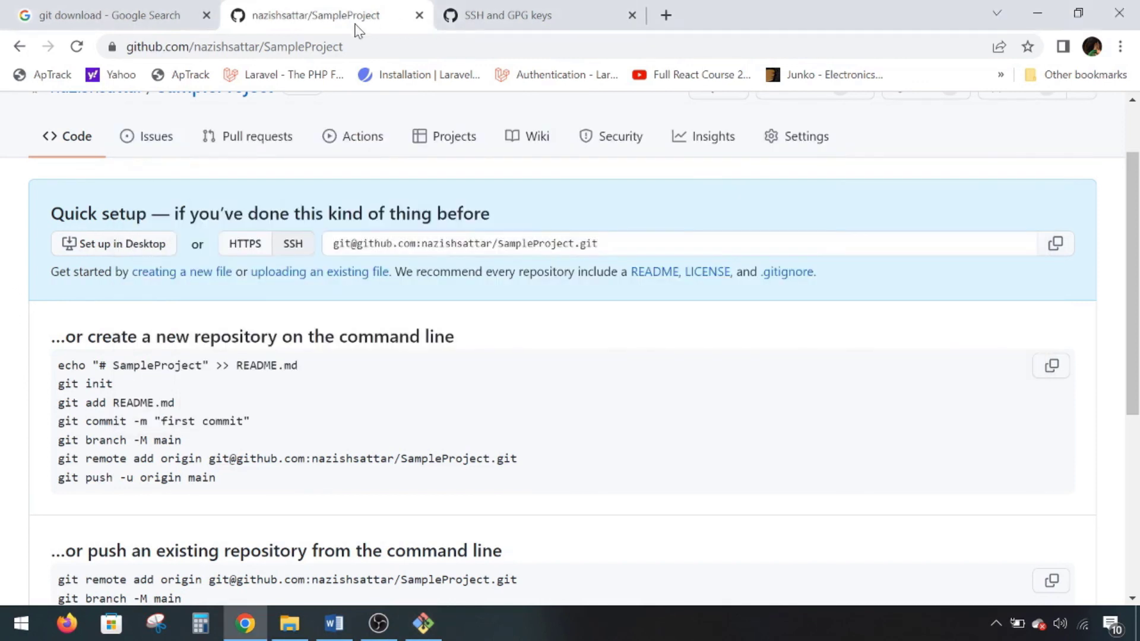
left_click(356, 46)
key("Return")
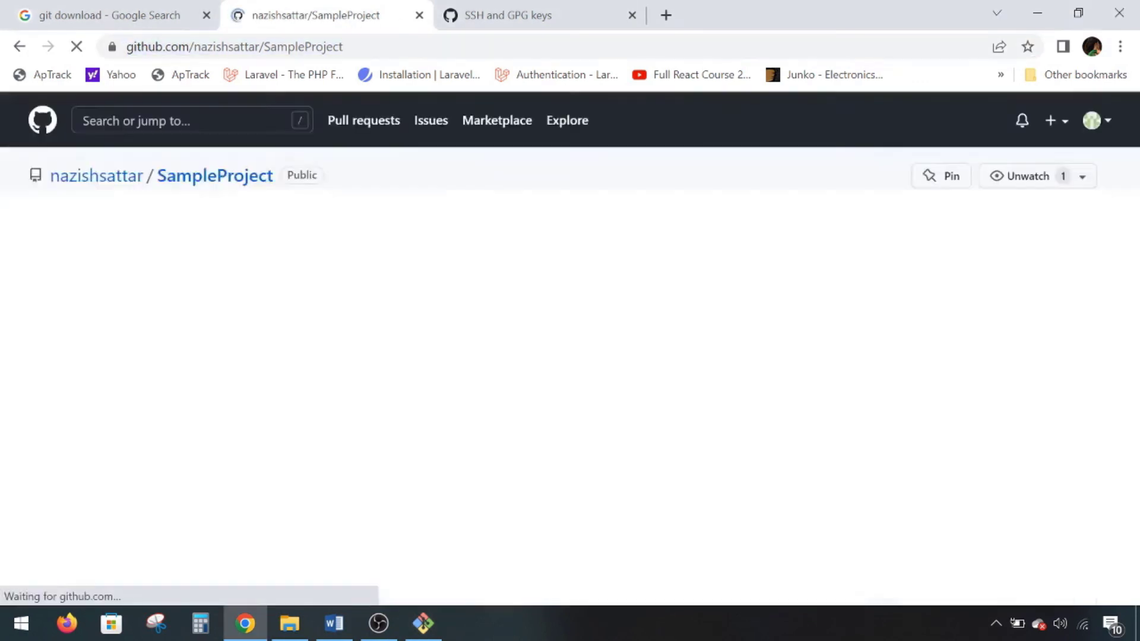
scroll(403, 420, "down", 3)
scroll(402, 420, "up", 3)
scroll(406, 420, "down", 1)
scroll(406, 420, "down", 1)
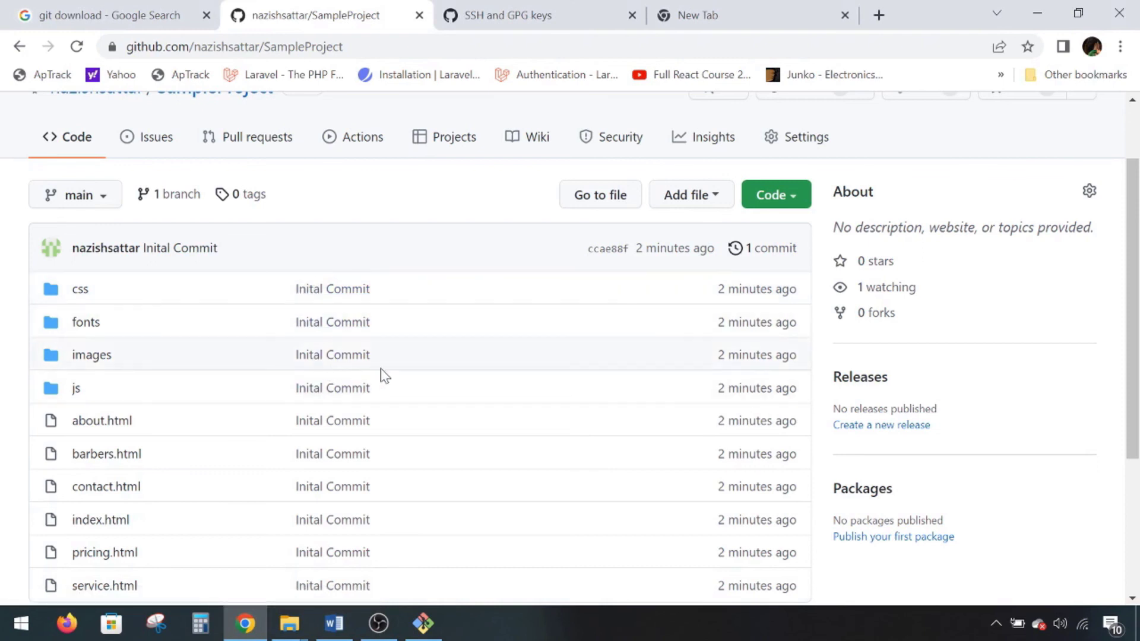
left_click(424, 623)
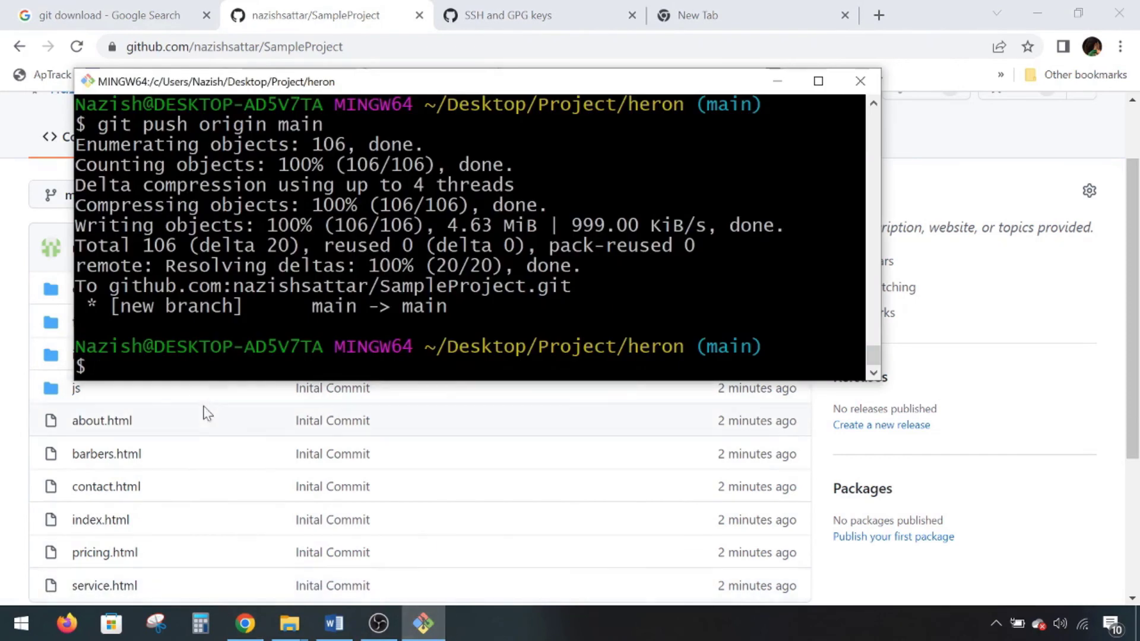
- Create a new empty text document named samplesheet in the heron project folder
mouse_move(289, 624)
left_click(196, 534)
right_click(340, 430)
mouse_move(509, 391)
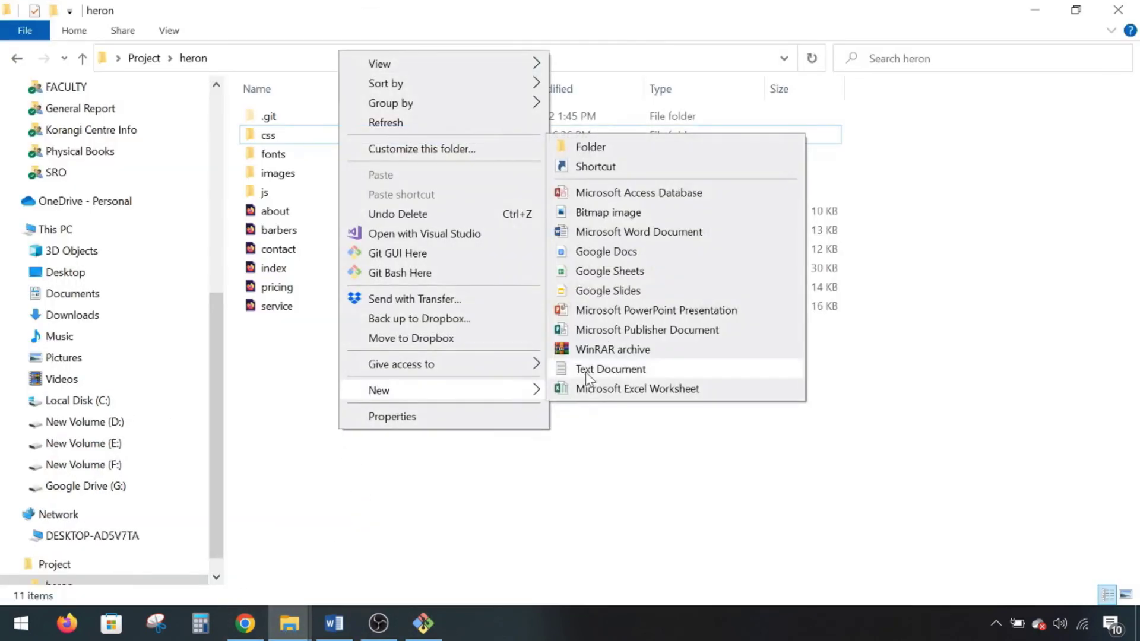
left_click(585, 369)
type("samplesheet")
key("Return")
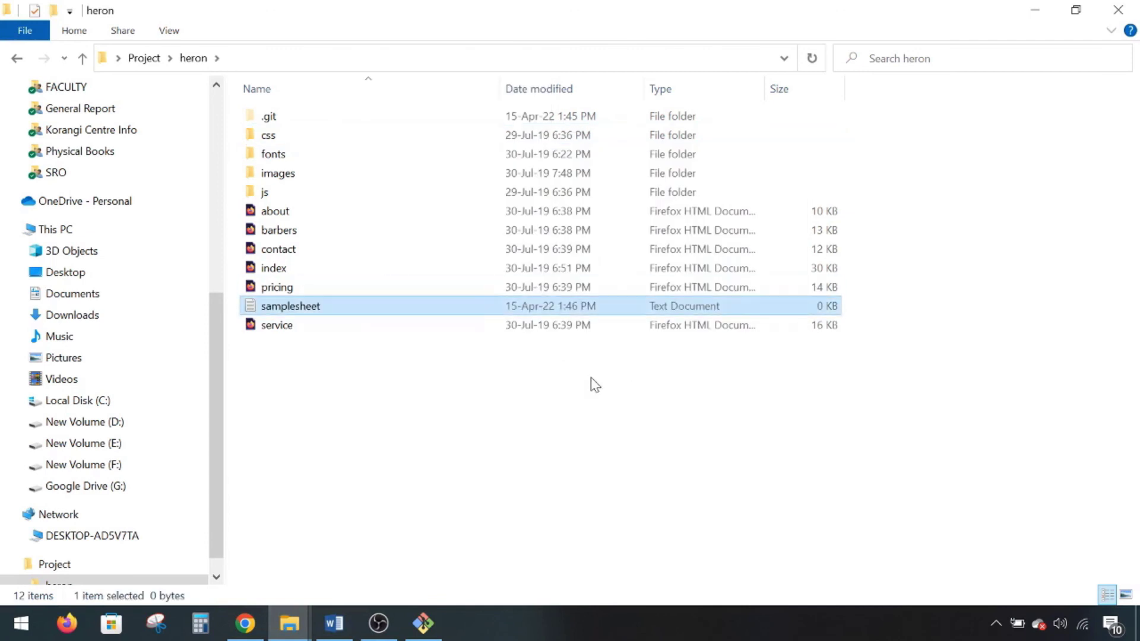
- Run git status to see samplesheet.txt listed as untracked
left_click(424, 623)
type("git status")
key("Return")
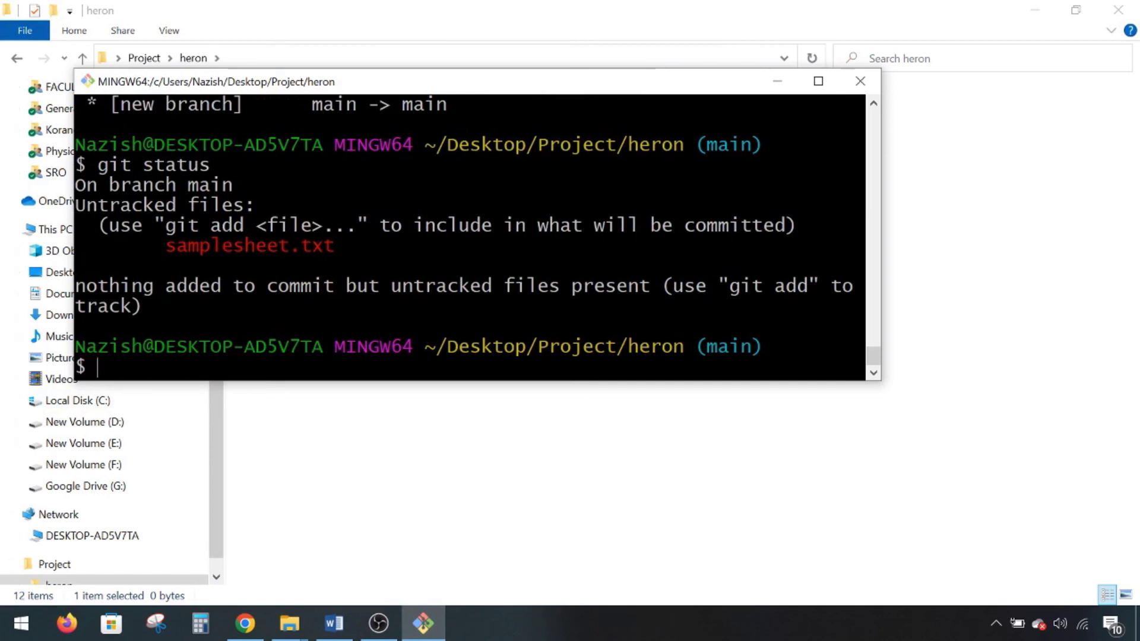
- Stage everything with git add . and confirm samplesheet.txt is under Changes to be committed
left_click_drag(881, 244, 938, 244)
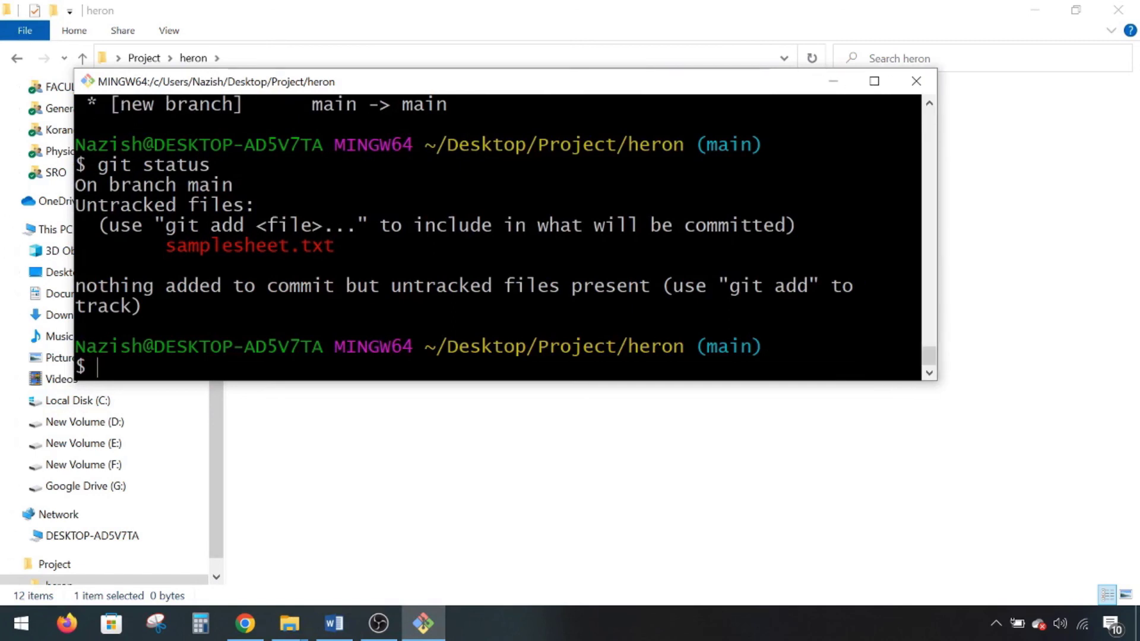
type("git add .")
key("Return")
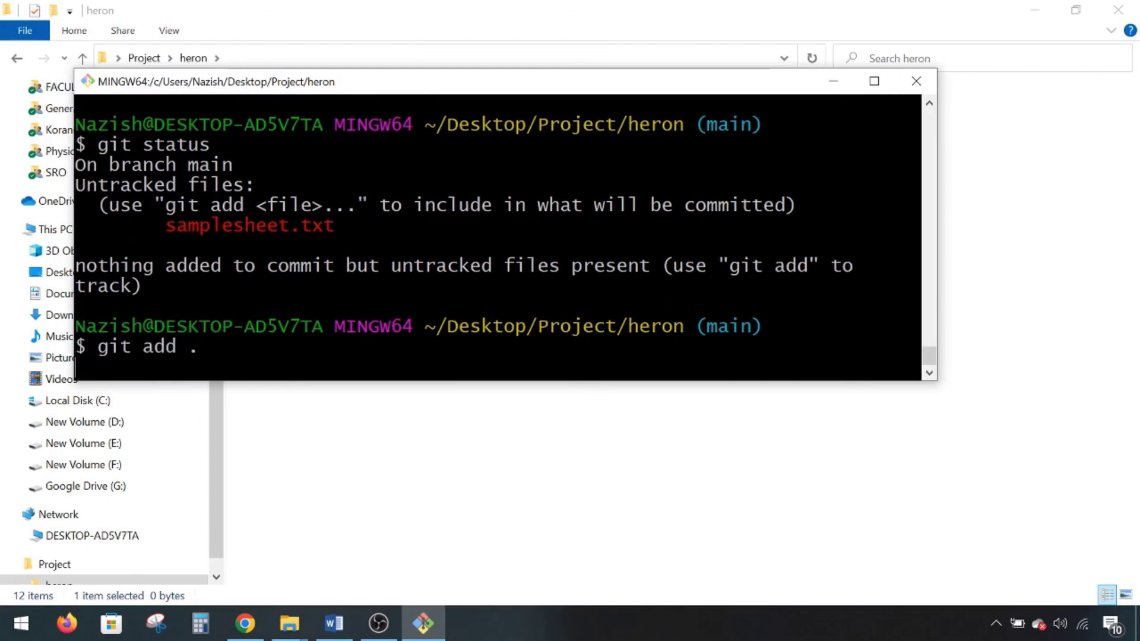
type("git statu")
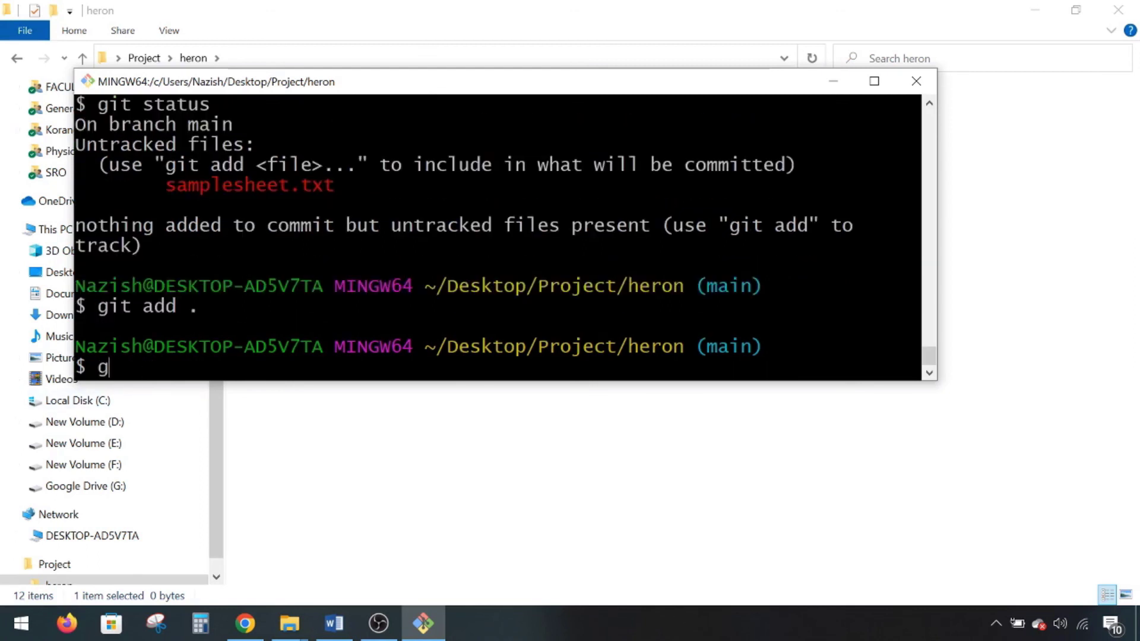
type("s")
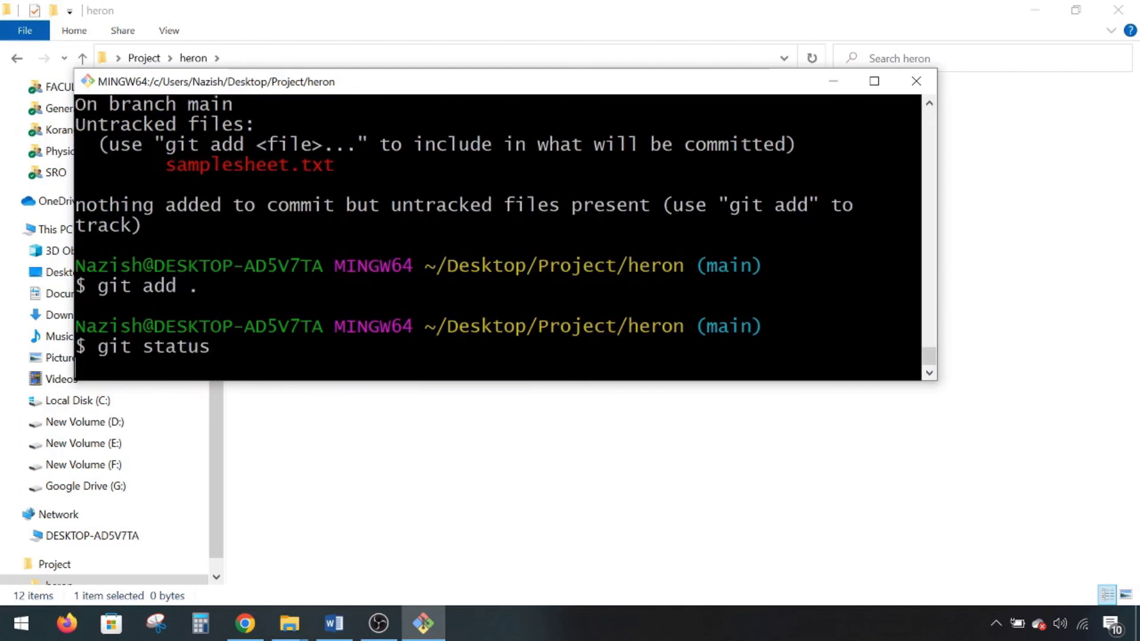
key("Return")
left_click_drag(75, 245, 346, 245)
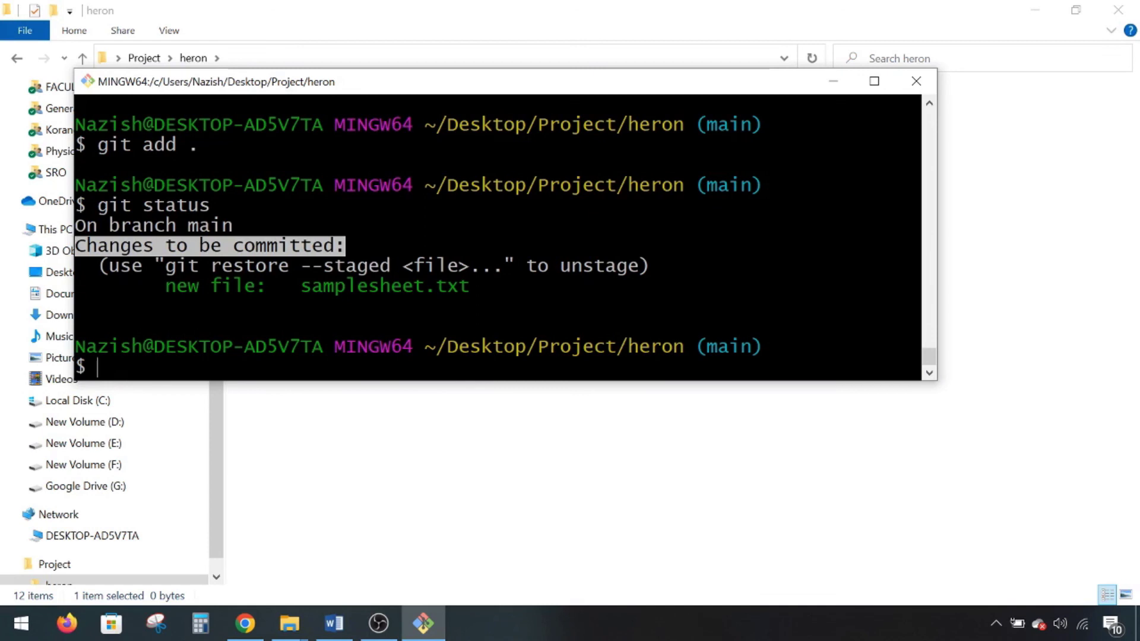
left_click(98, 366)
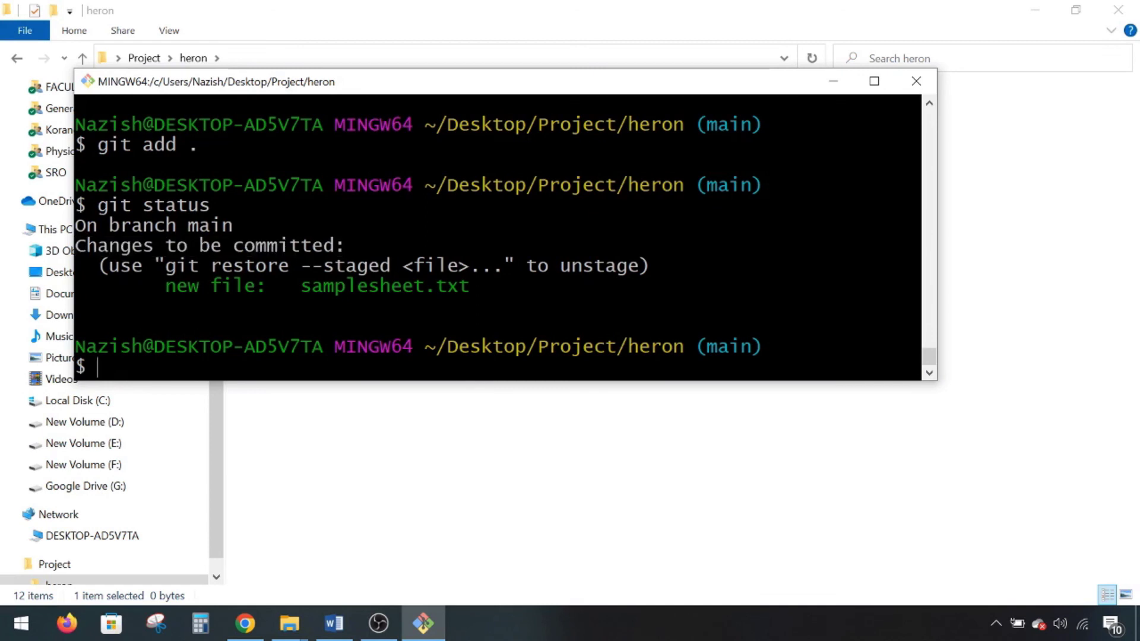
- Commit with message "added samplesheet" and confirm with git status that the working tree is clean
type("git commit -m \"added samplesh")
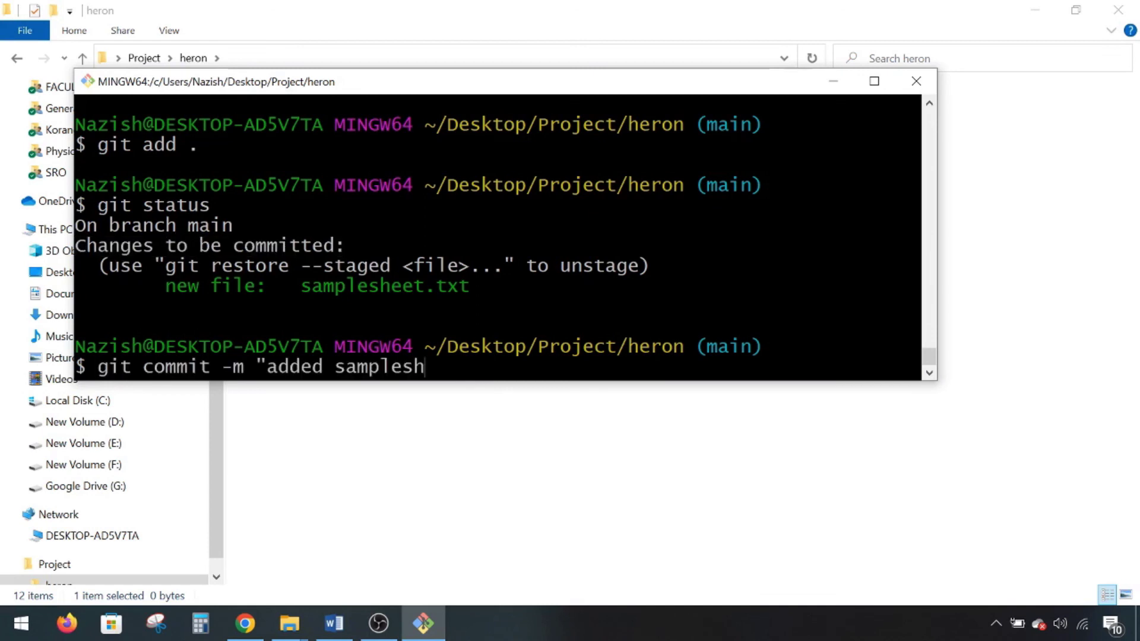
type("eet\"")
key("Return")
type("git")
key("BackSpace")
type("it status")
key("Return")
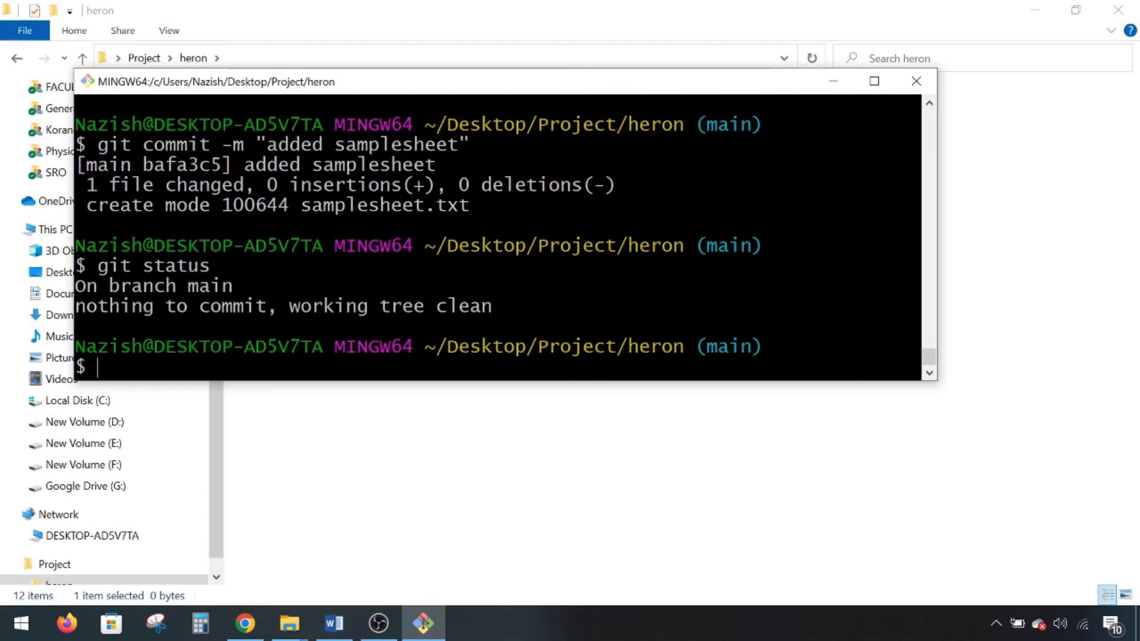
- Push the new commit with git push origin main
type("git push orin")
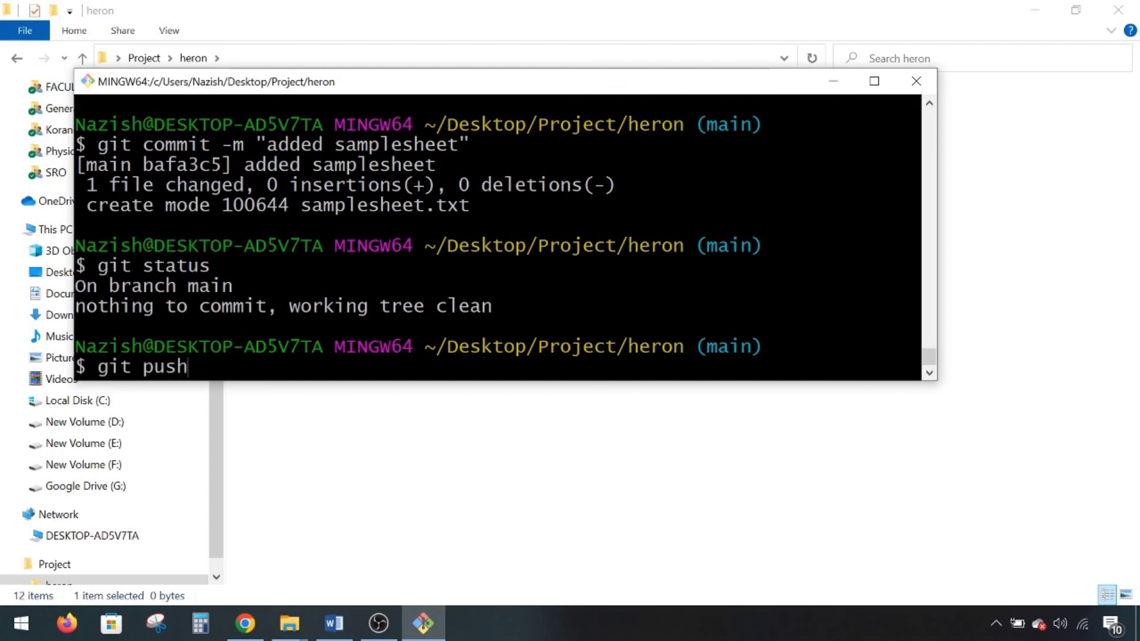
key("BackSpace")
type("gin main")
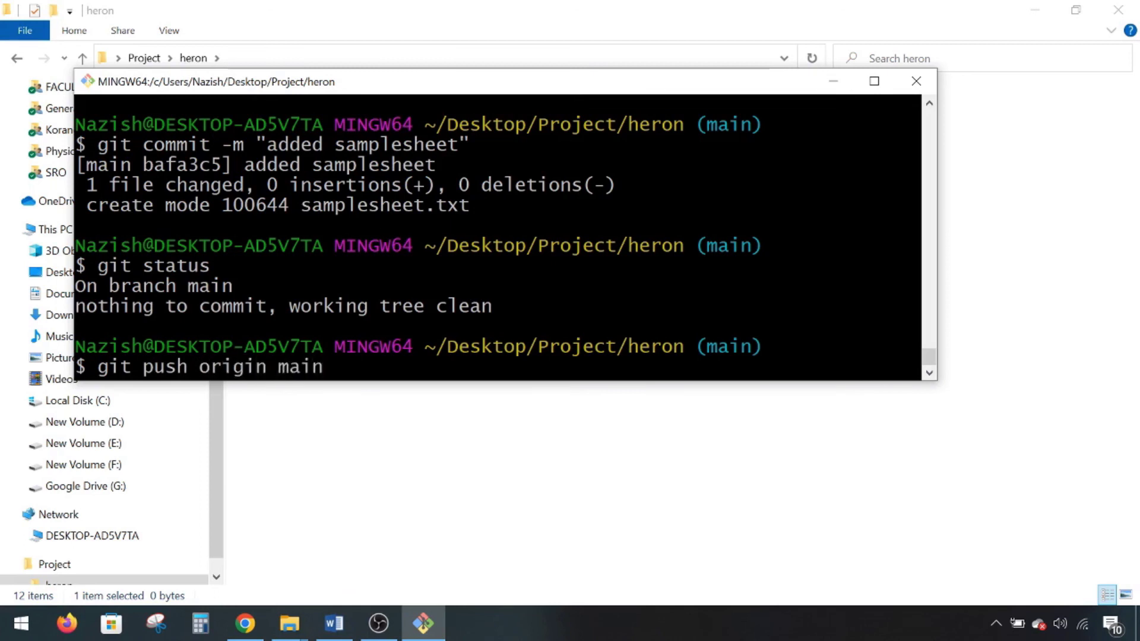
key("Return")
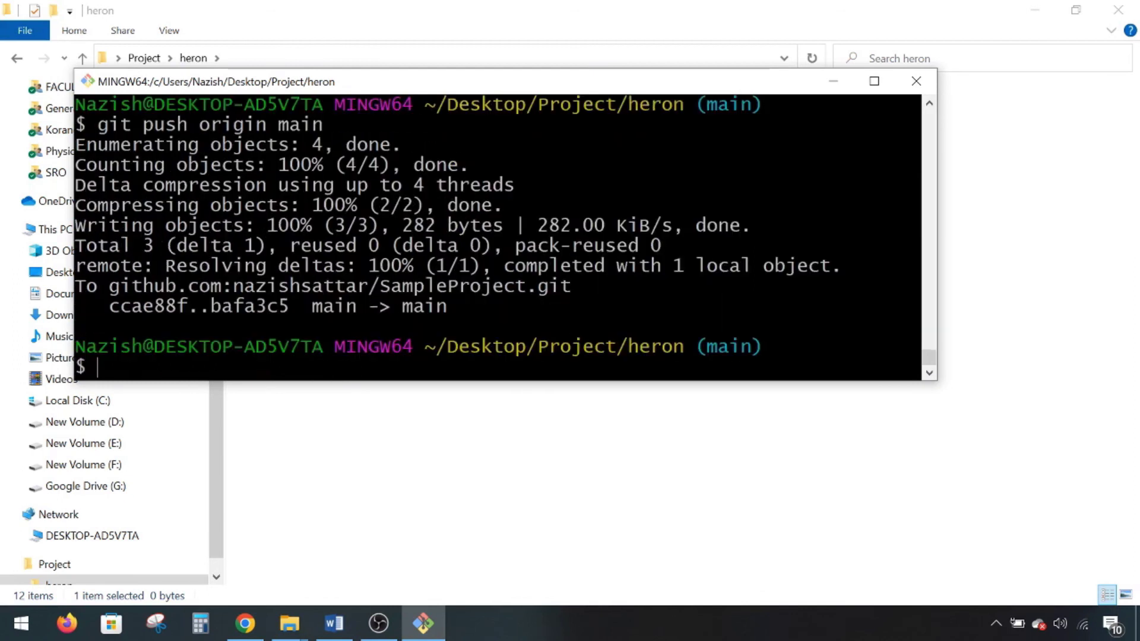
- Reload SampleProject in Chrome to confirm samplesheet.txt and the 2-commit history, comparing against the push output
left_click(262, 621)
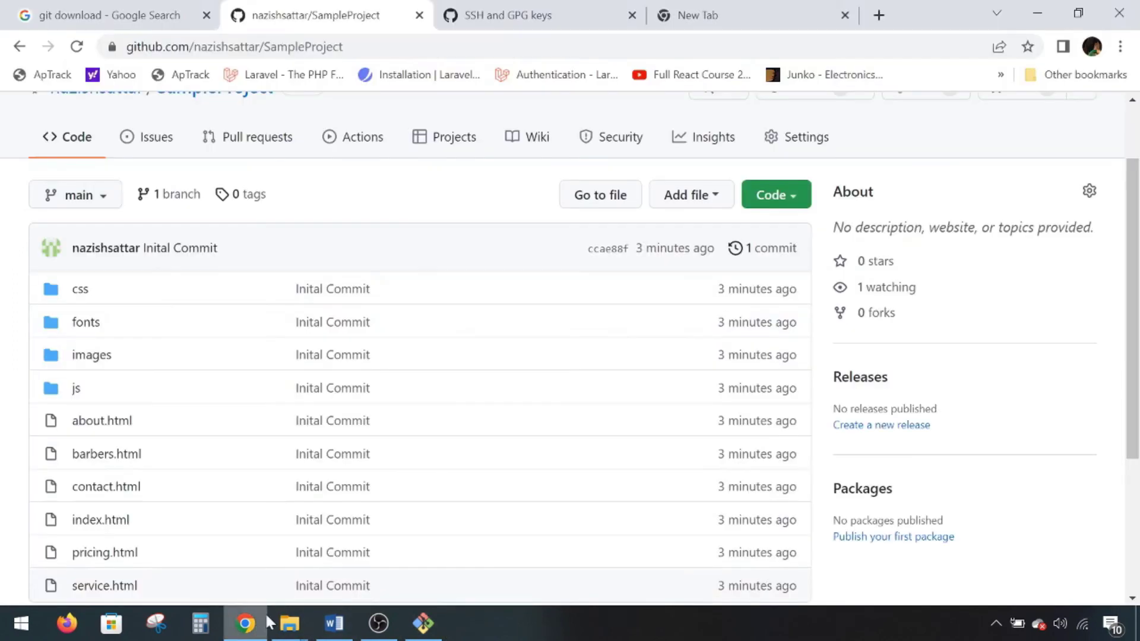
left_click(454, 47)
key("Return")
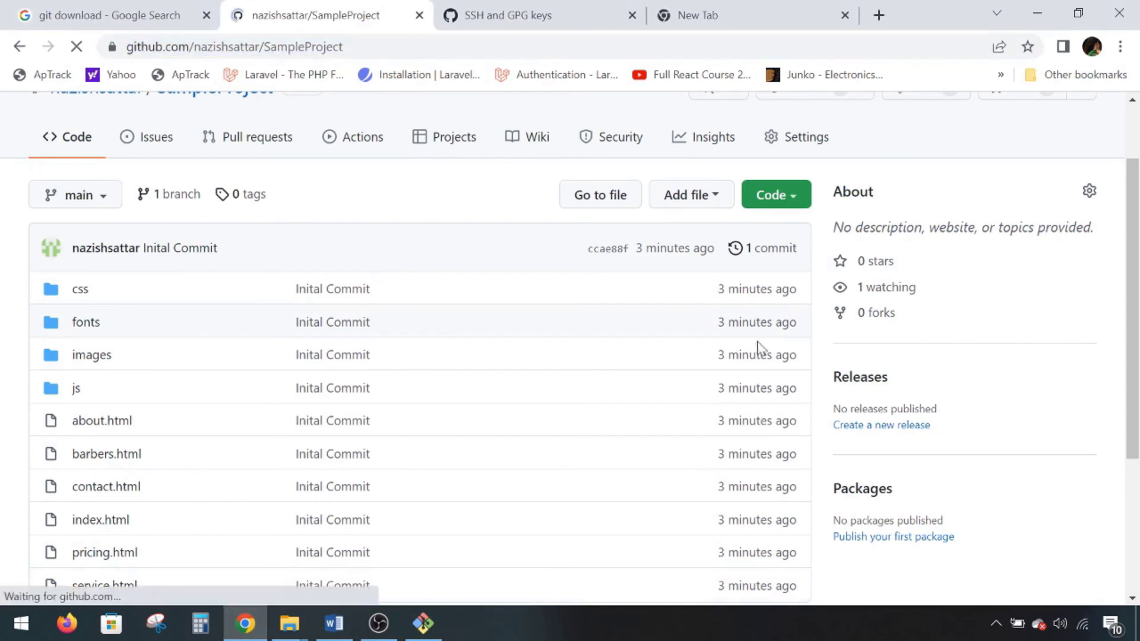
scroll(786, 330, "down", 4)
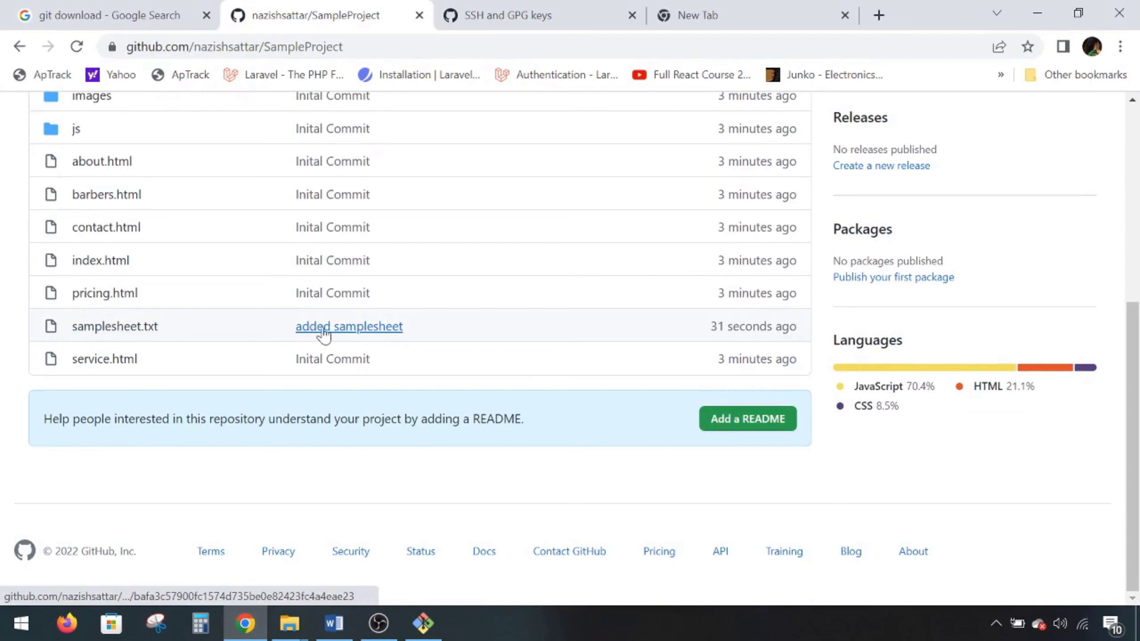
left_click(431, 634)
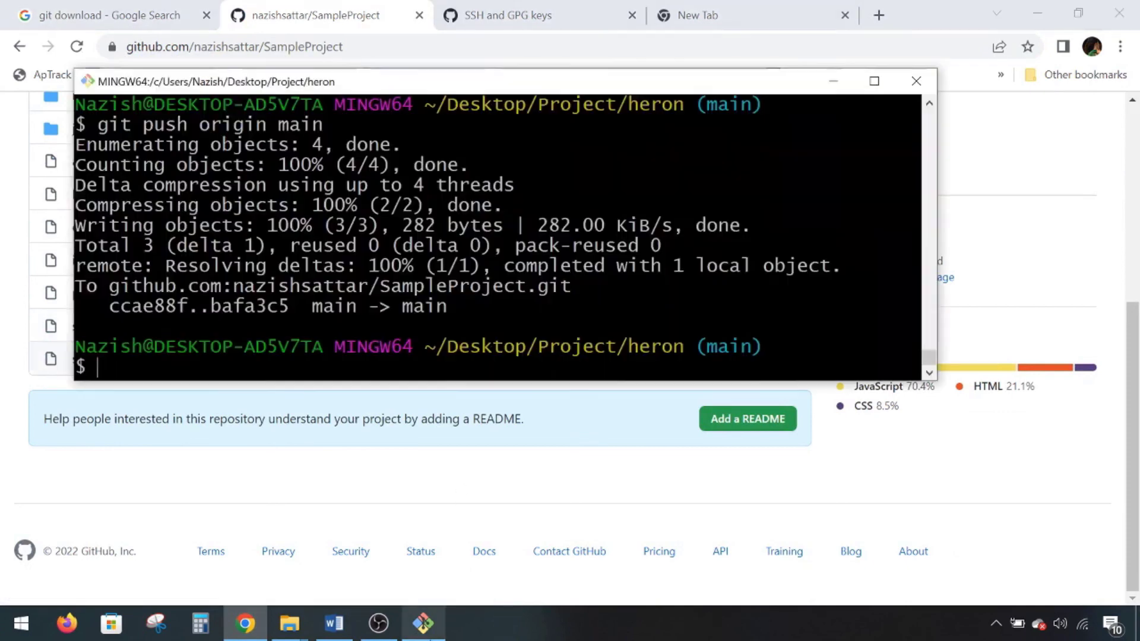
left_click(833, 82)
scroll(1082, 333, "up", 8)
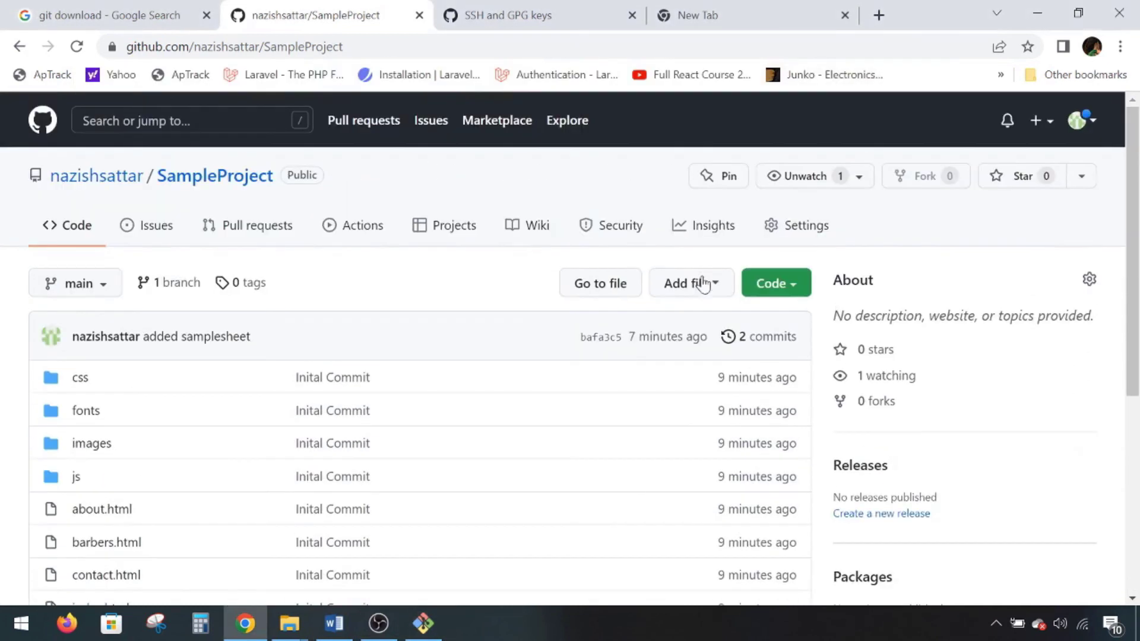
- From SampleProject's Settings Danger Zone, delete the repository, entering its full name to confirm
left_click(805, 227)
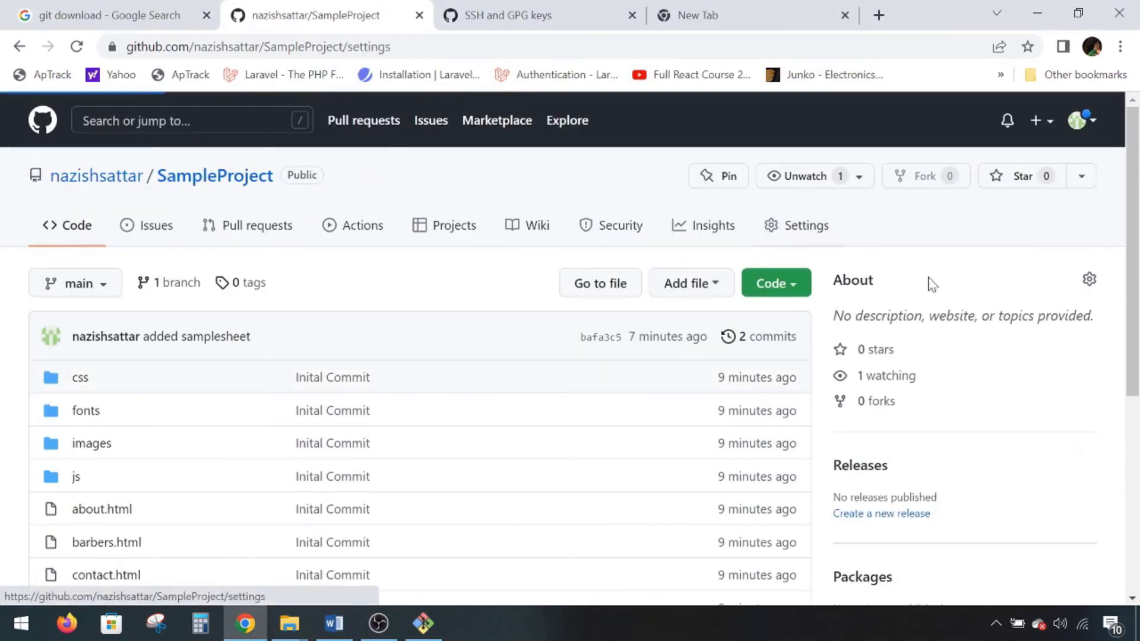
scroll(981, 342, "down", 10)
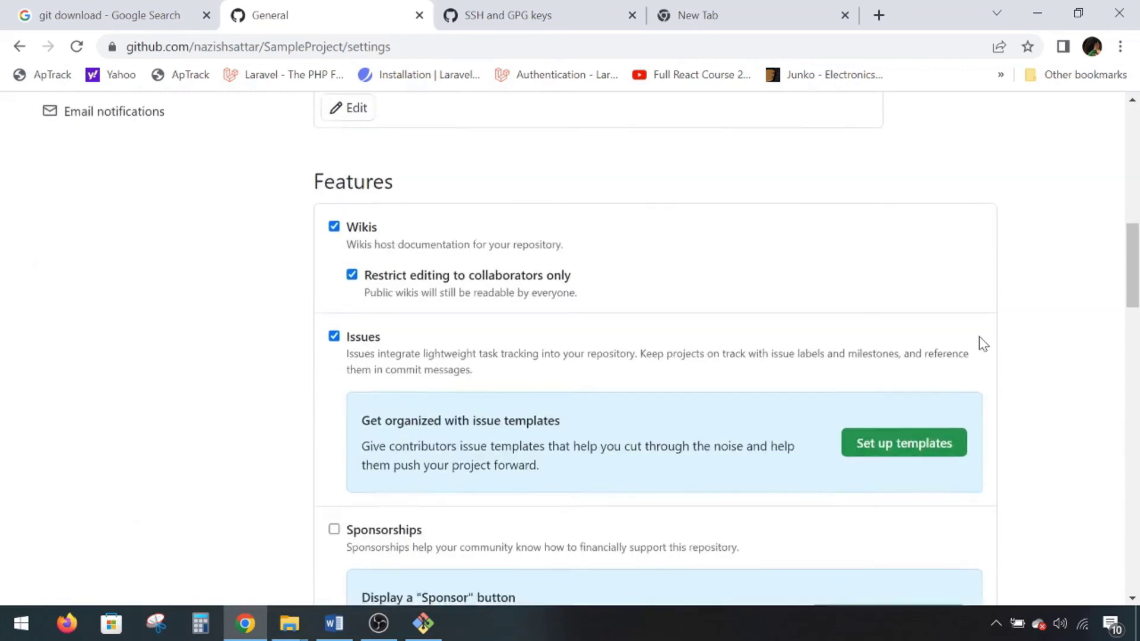
scroll(983, 344, "down", 15)
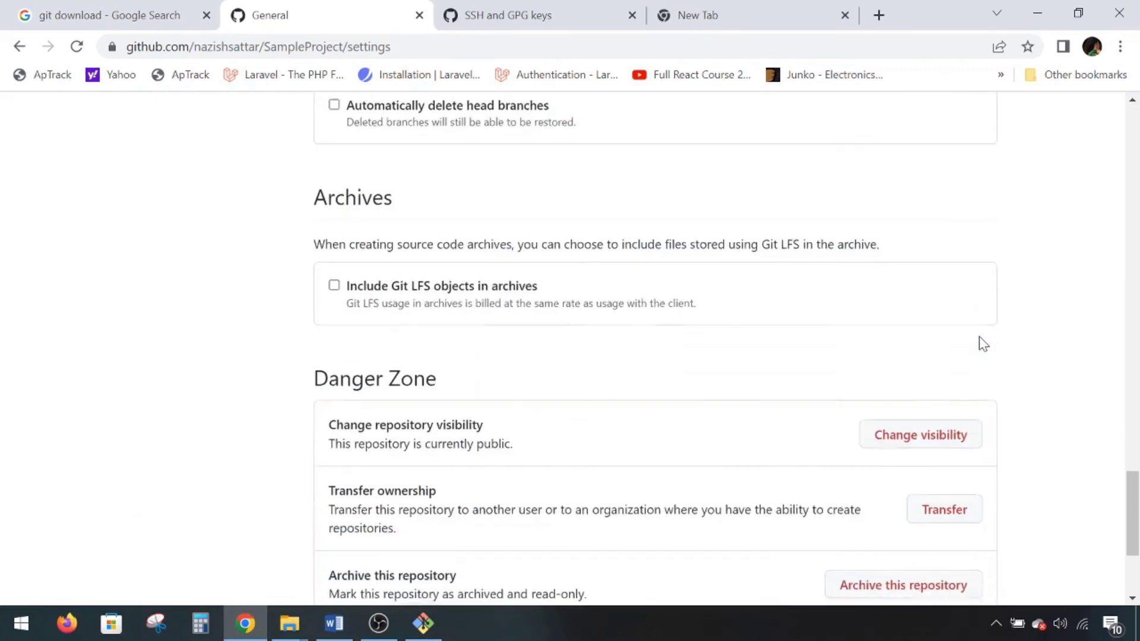
scroll(983, 345, "down", 4)
left_click(888, 433)
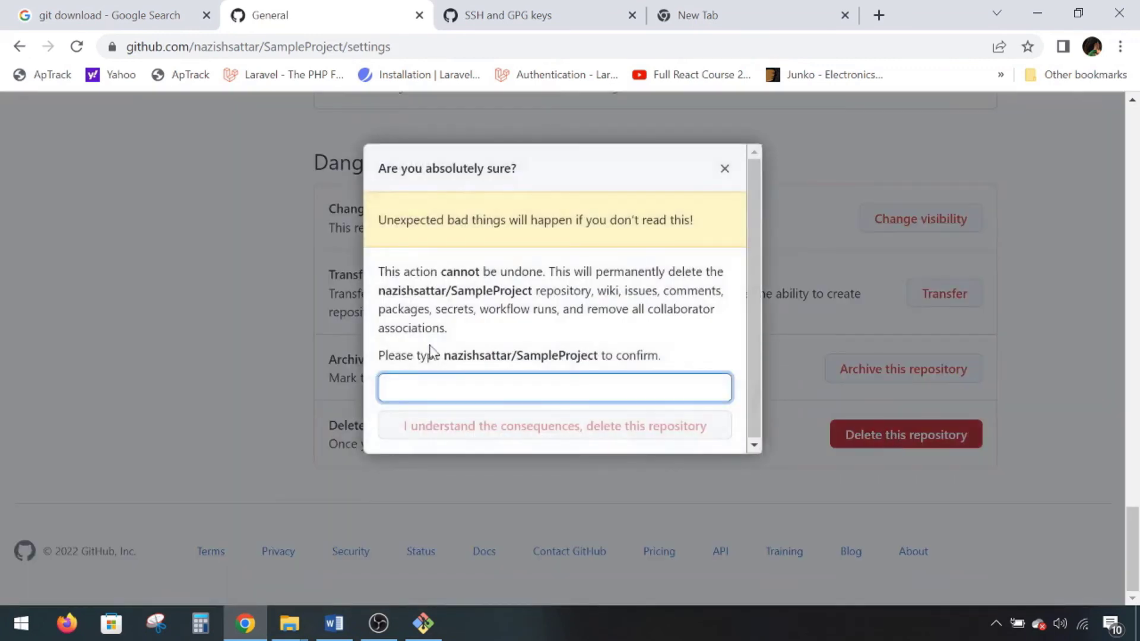
left_click_drag(444, 356, 553, 389)
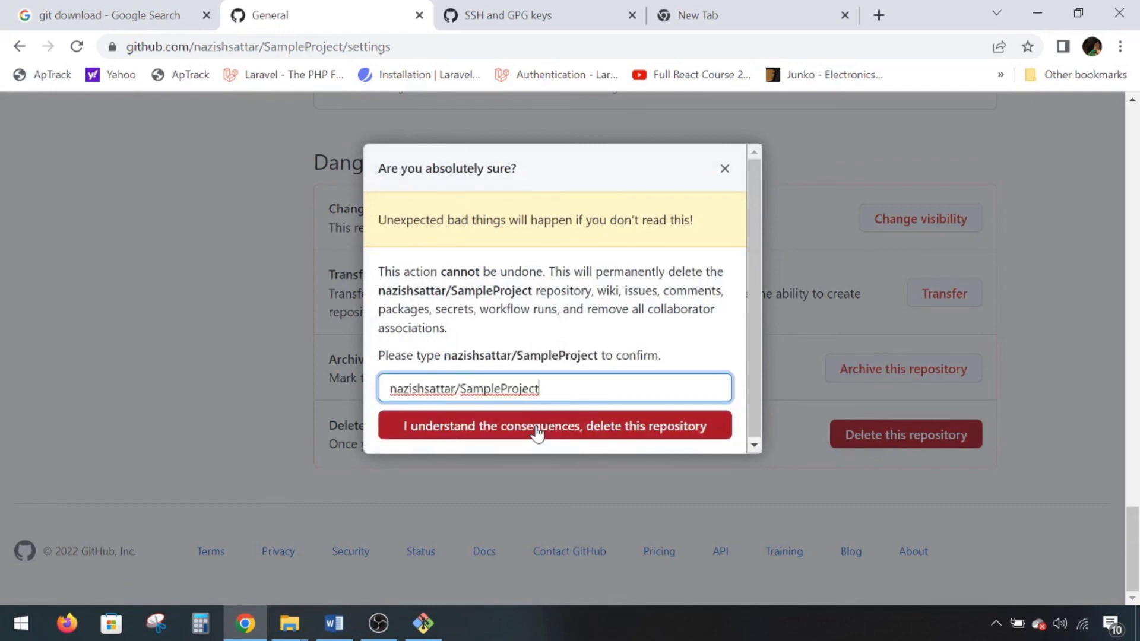
left_click(537, 429)
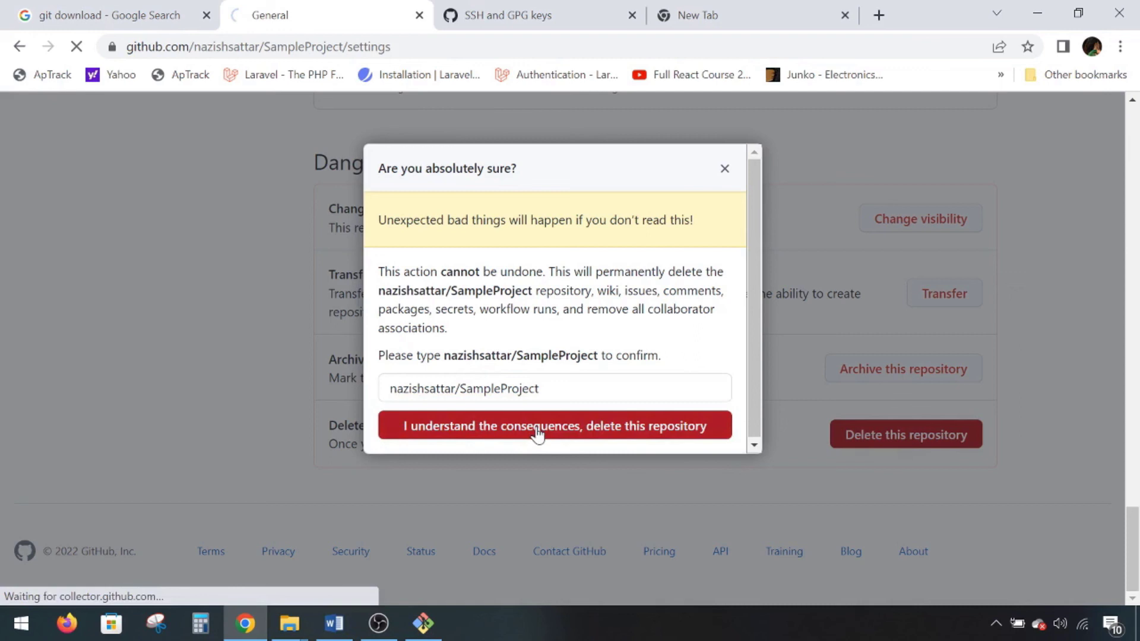